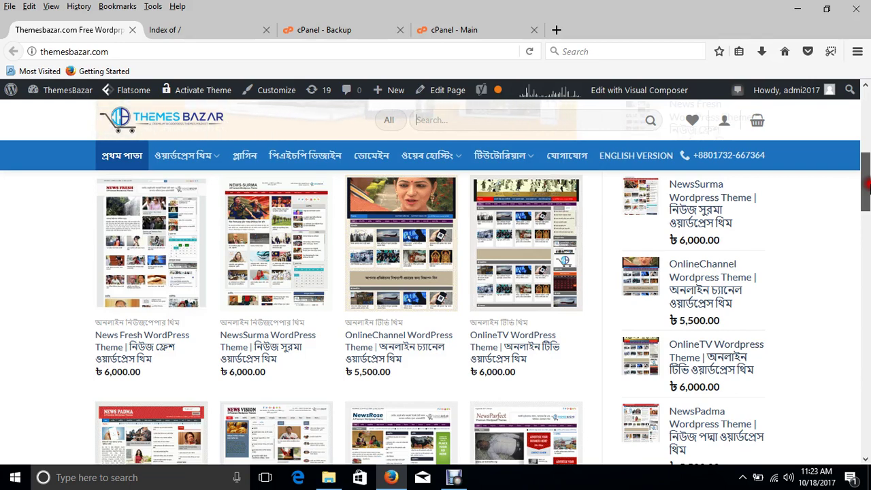
- Bring up the matirghar.com tab, whose root 'Index of /' lists only cgi-bin/
{"action": "left_click_drag", "start_coordinate": [868, 184], "coordinate": [867, 130]}
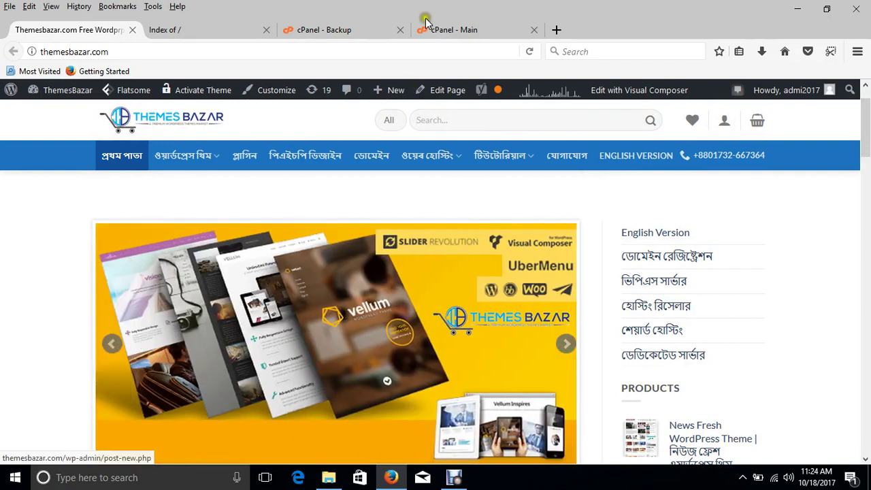
{"action": "left_click", "coordinate": [204, 30]}
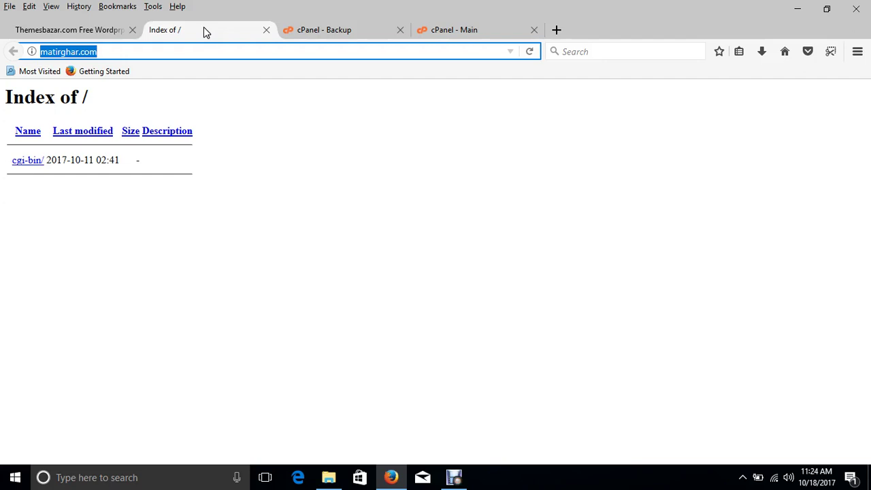
- Compare the old backups page address with the matirghar.com address by selecting their domain parts
{"action": "left_click", "coordinate": [333, 30]}
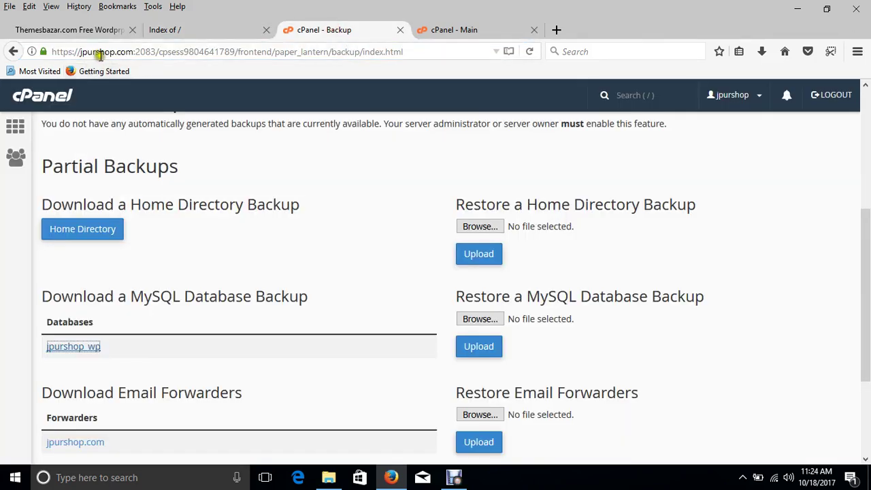
{"action": "double_click", "coordinate": [99, 56]}
{"action": "left_click", "coordinate": [195, 30]}
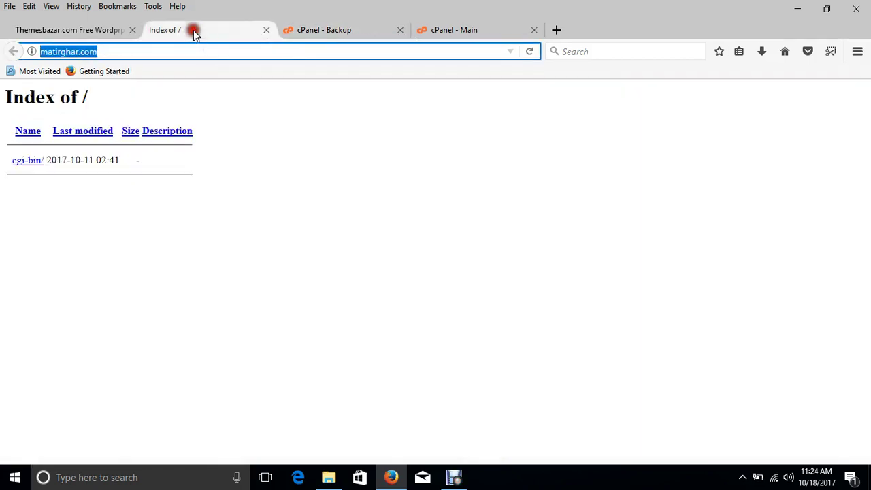
{"action": "left_click", "coordinate": [81, 52]}
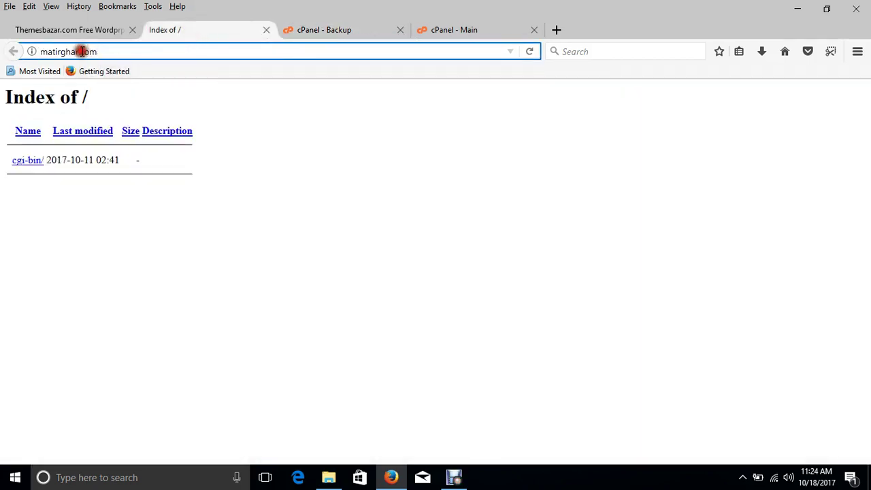
{"action": "triple_click", "coordinate": [82, 52]}
{"action": "left_click", "coordinate": [327, 30]}
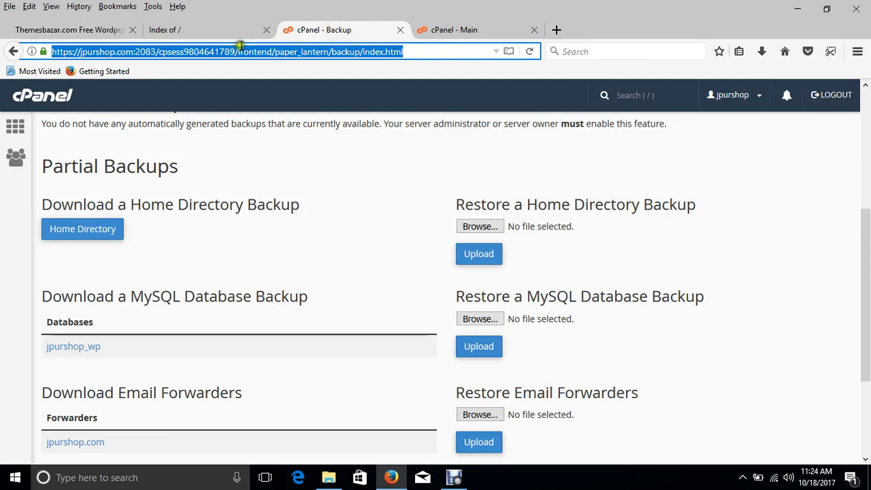
{"action": "double_click", "coordinate": [121, 52]}
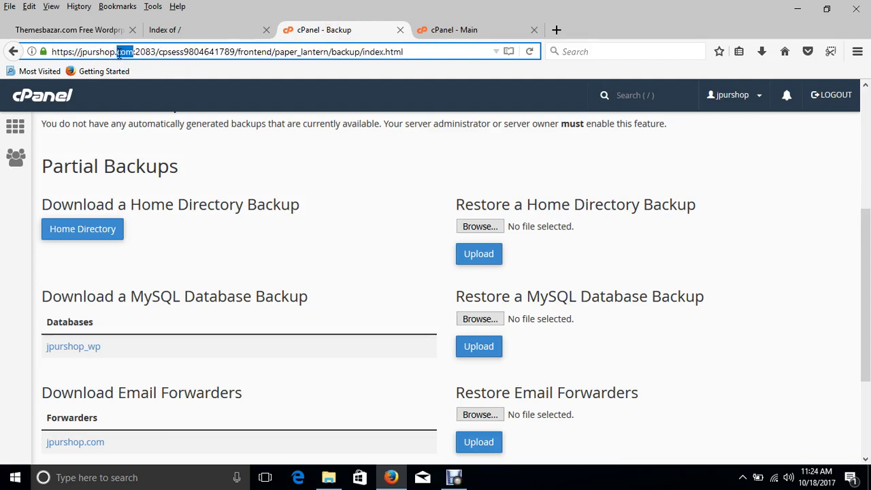
- Open the old account's cPanel Main home page and select parts of its address
{"action": "left_click", "coordinate": [14, 129]}
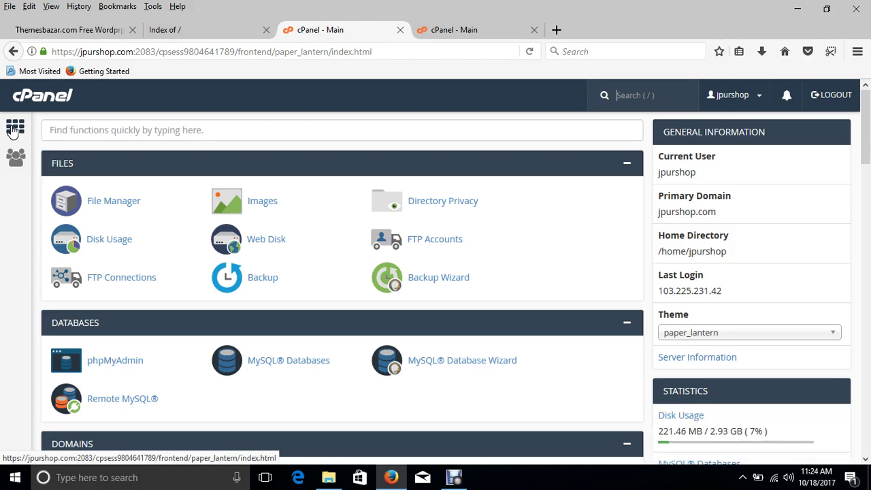
{"action": "left_click", "coordinate": [121, 201]}
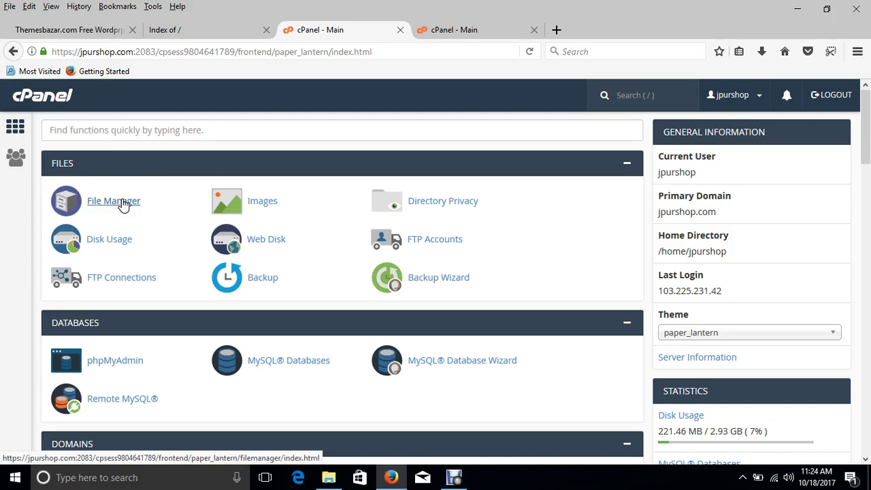
{"action": "double_click", "coordinate": [98, 52]}
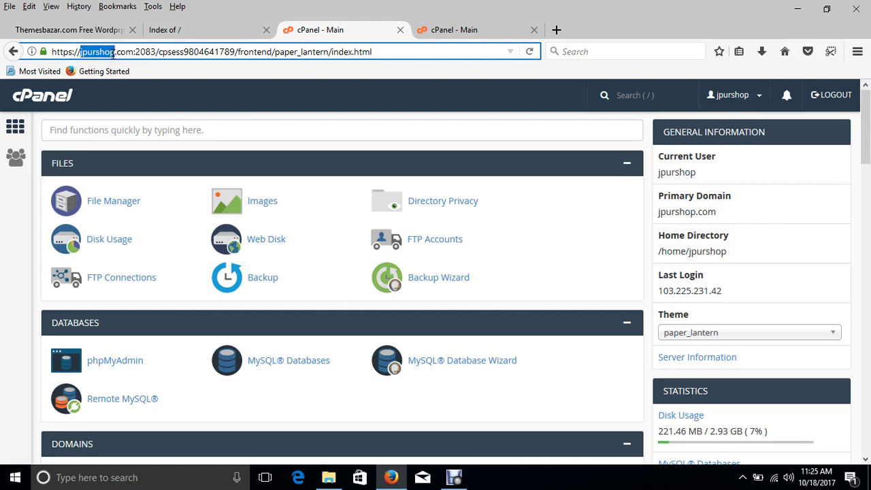
{"action": "left_click_drag", "start_coordinate": [133, 51], "coordinate": [439, 43]}
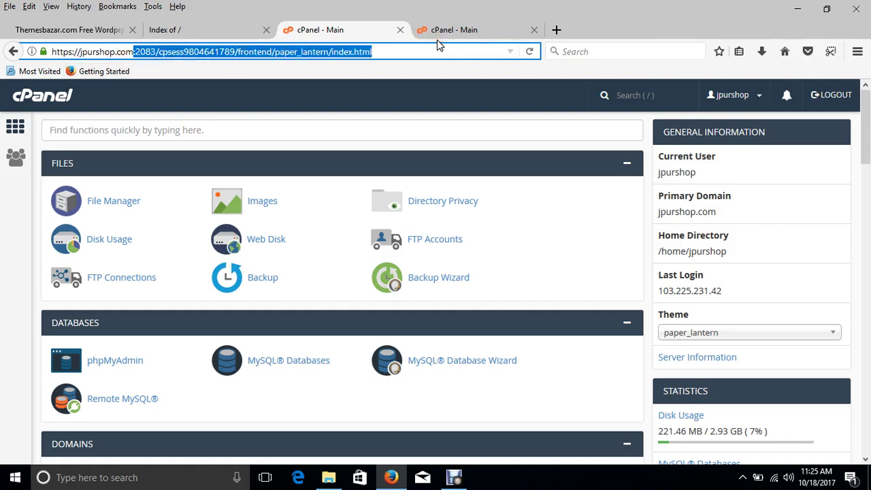
- Undo the address edit, go back, and return to the old account's cPanel home
{"action": "type", "text": "/"}
{"action": "key", "text": "BackSpace"}
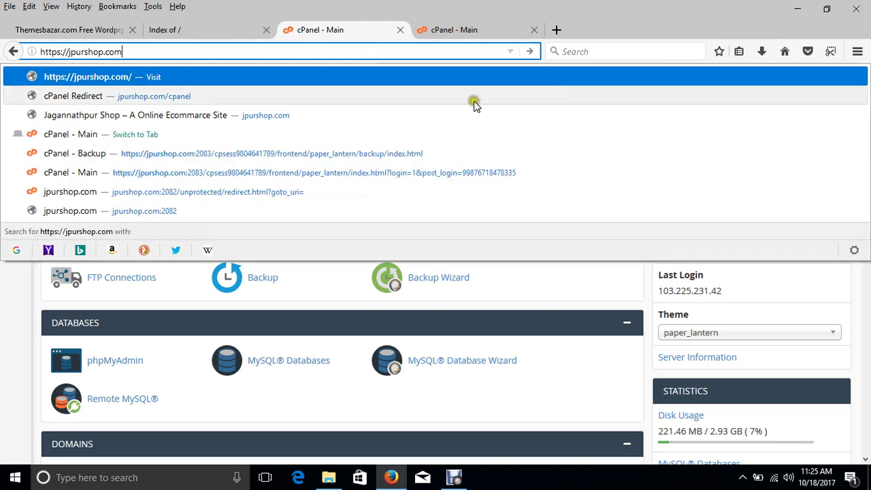
{"action": "left_click", "coordinate": [14, 53]}
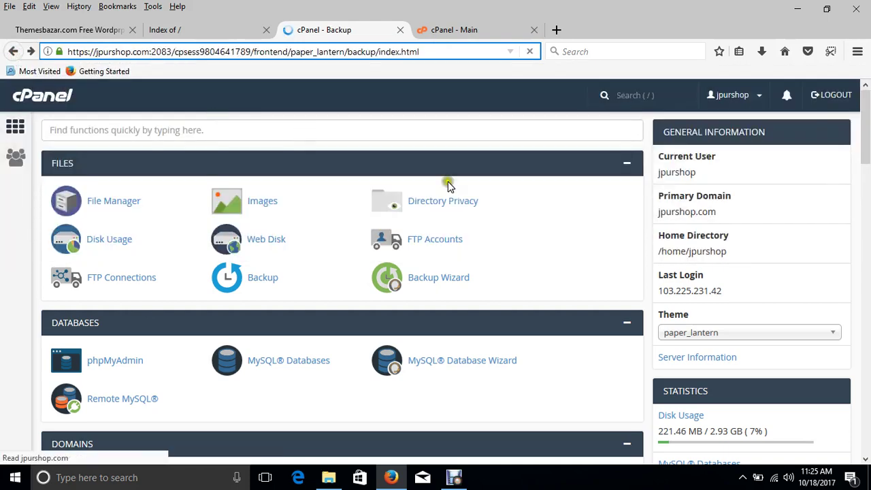
{"action": "left_click", "coordinate": [16, 126]}
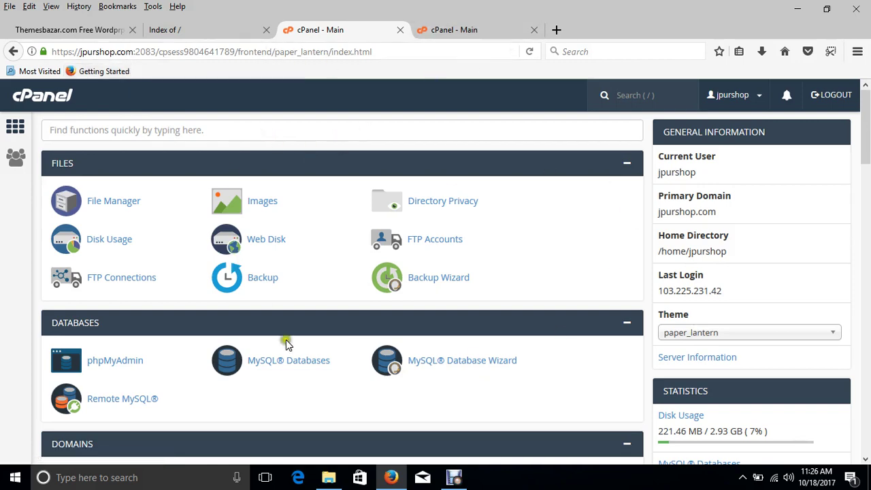
{"action": "scroll", "coordinate": [381, 404], "scroll_direction": "down", "scroll_amount": 1}
{"action": "scroll", "coordinate": [272, 354], "scroll_direction": "up", "scroll_amount": 1}
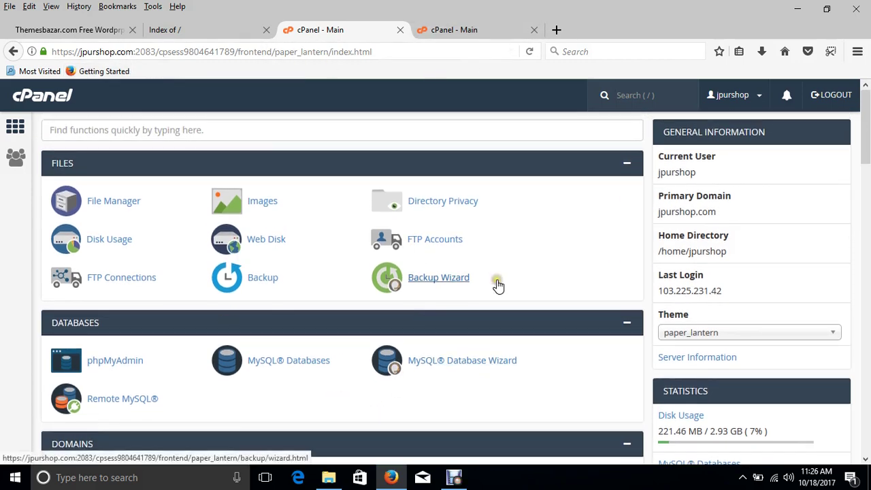
{"action": "mouse_move", "coordinate": [865, 144]}
{"action": "left_mouse_down"}
{"action": "mouse_move", "coordinate": [866, 351]}
{"action": "mouse_move", "coordinate": [865, 143]}
{"action": "left_mouse_up"}
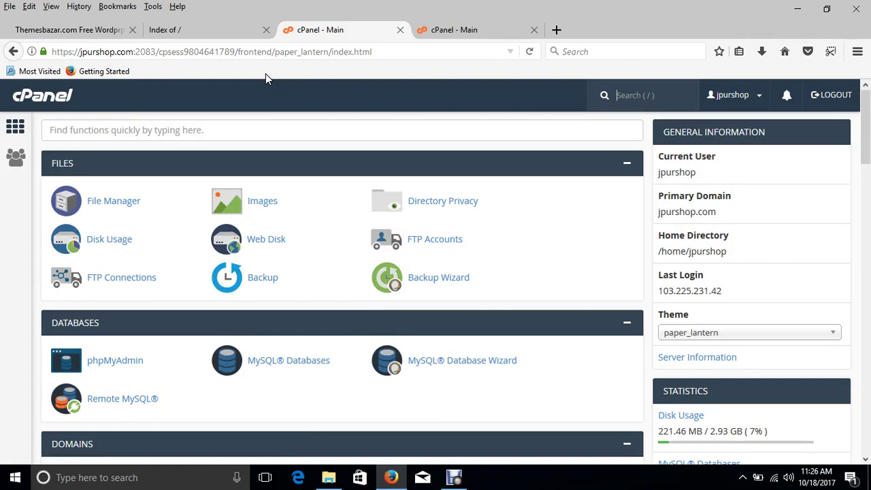
- Select the domain and port/path parts of the address, then show the matirghar.com listing
{"action": "double_click", "coordinate": [102, 52]}
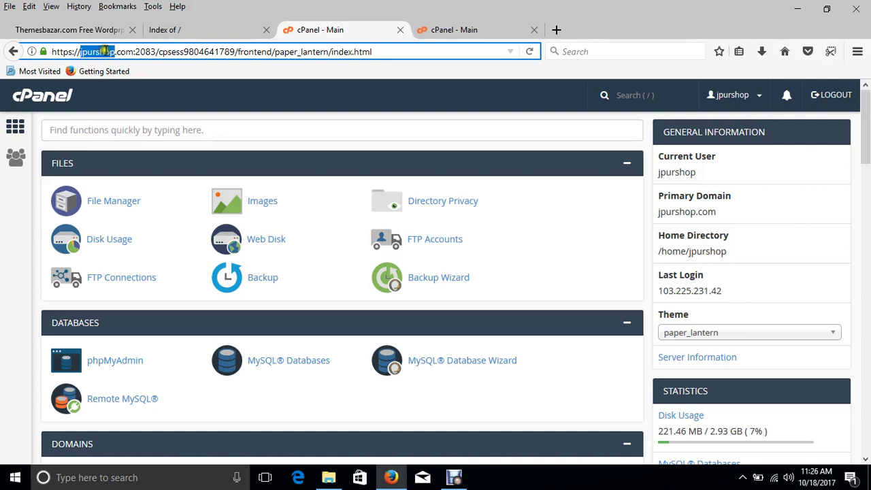
{"action": "left_click", "coordinate": [129, 54]}
{"action": "left_click", "coordinate": [92, 52]}
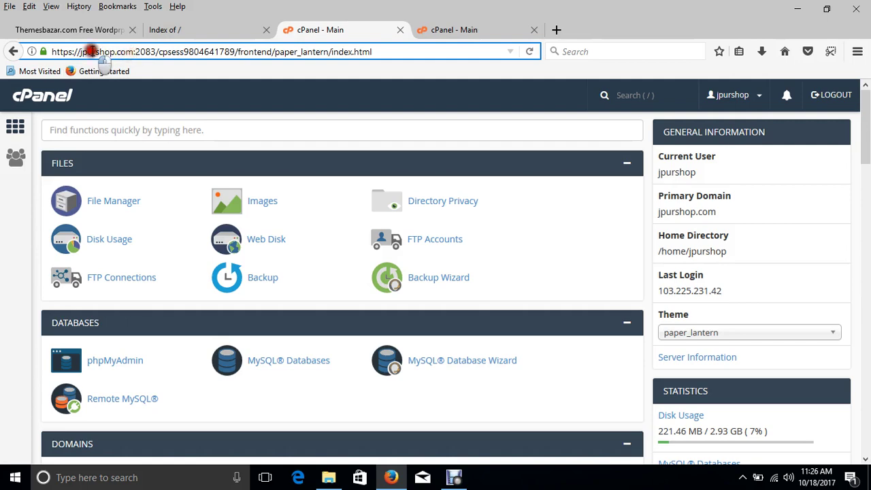
{"action": "left_click_drag", "start_coordinate": [134, 54], "coordinate": [468, 46]}
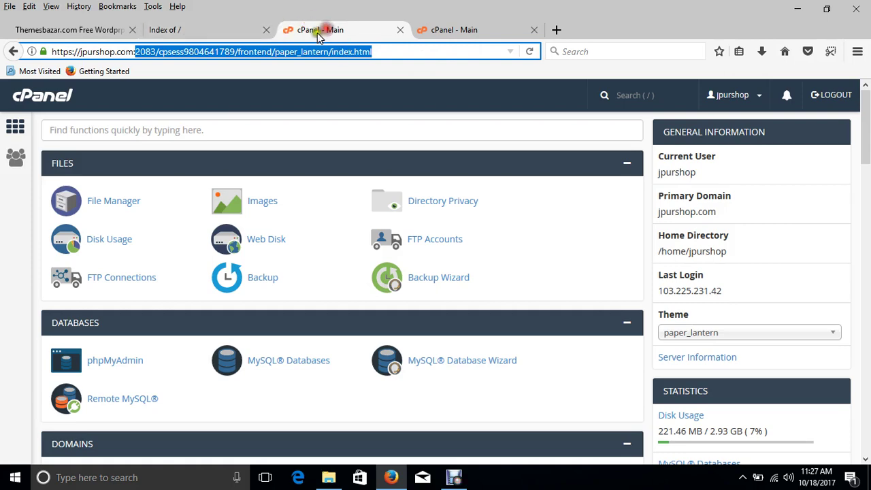
{"action": "left_click", "coordinate": [198, 30]}
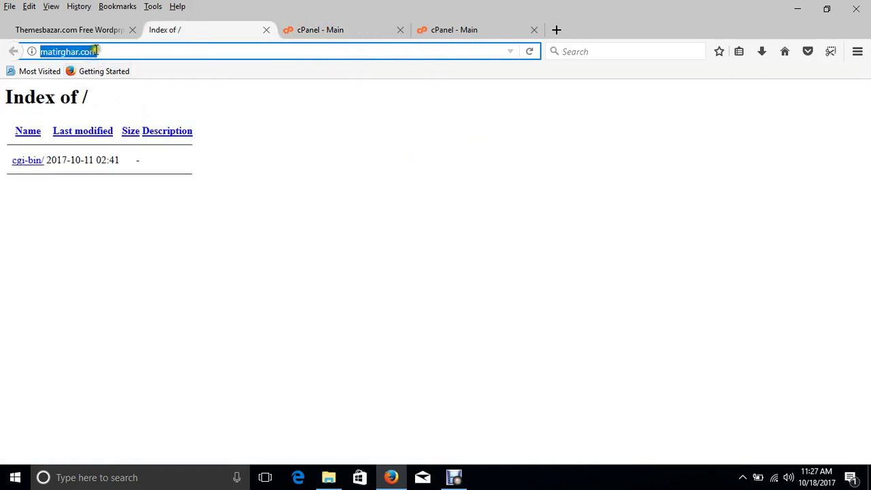
- Log in at matirghar.com/cpanel, close the old cPanel Main tab, and minimise Firefox
{"action": "left_click", "coordinate": [102, 51]}
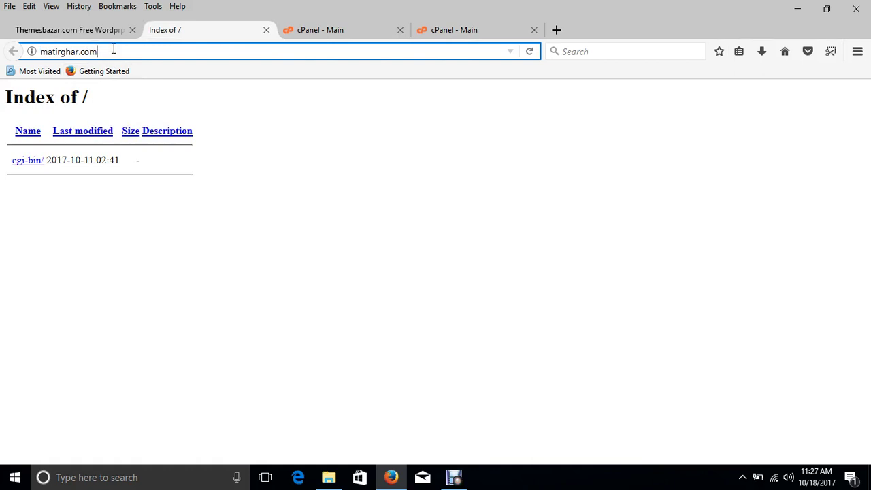
{"action": "type", "text": "/cpanel"}
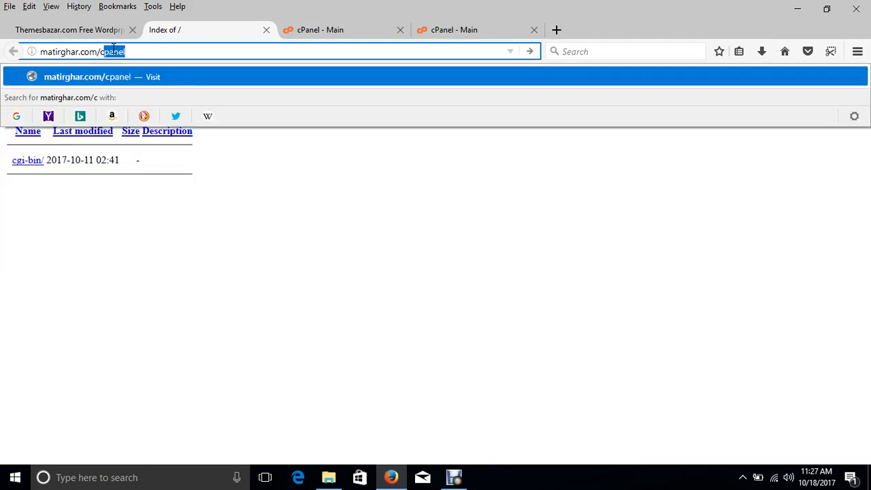
{"action": "key", "text": "Return"}
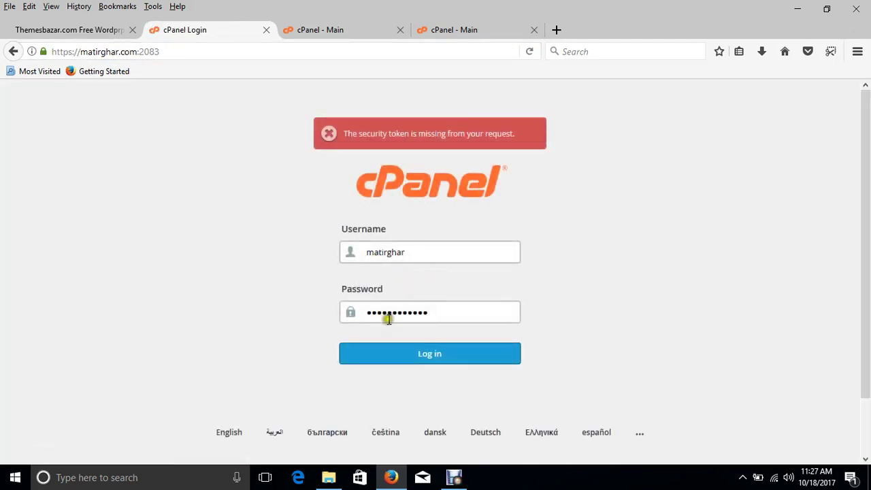
{"action": "double_click", "coordinate": [399, 250]}
{"action": "left_click", "coordinate": [440, 359]}
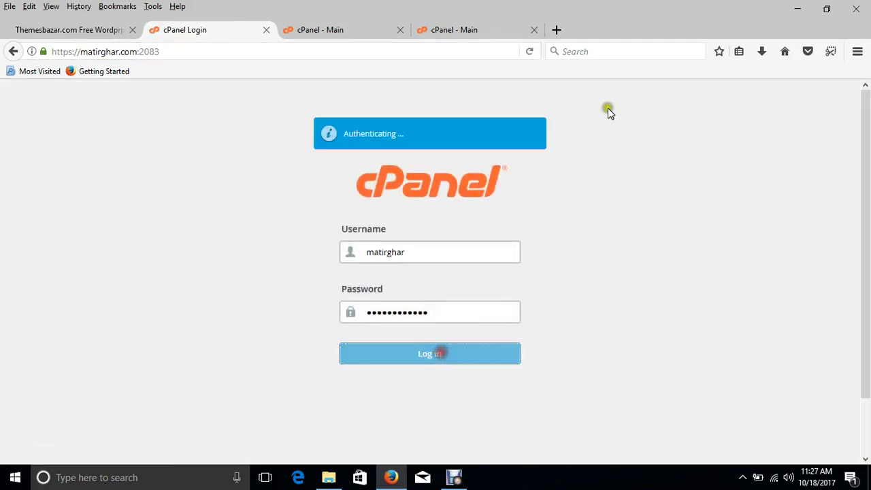
{"action": "left_click", "coordinate": [534, 30]}
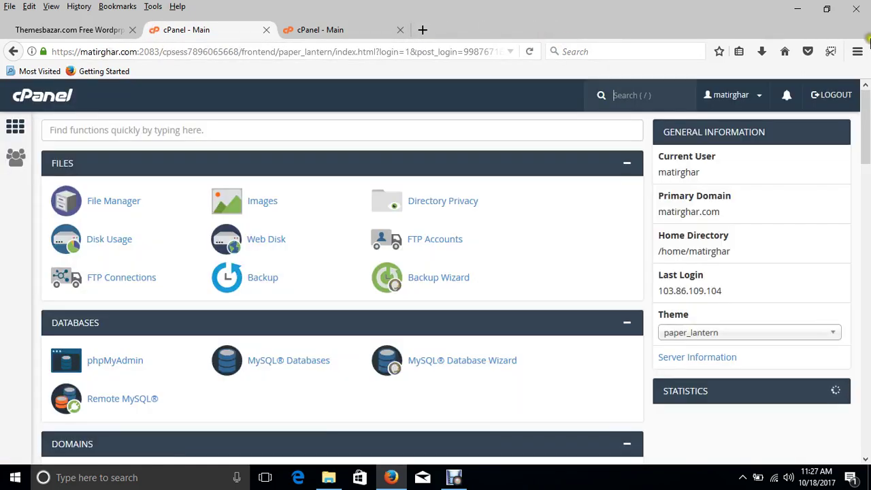
{"action": "left_click", "coordinate": [796, 9]}
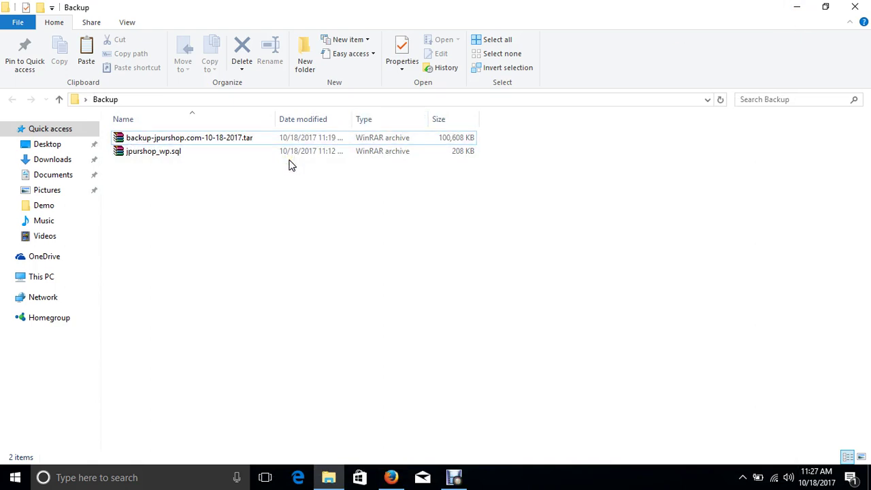
- Extract backup-jpurshop.com-10-18-2017.tar with WinRAR into a backup-jpurshop.com-10-18-2017 folder
{"action": "left_click", "coordinate": [180, 154]}
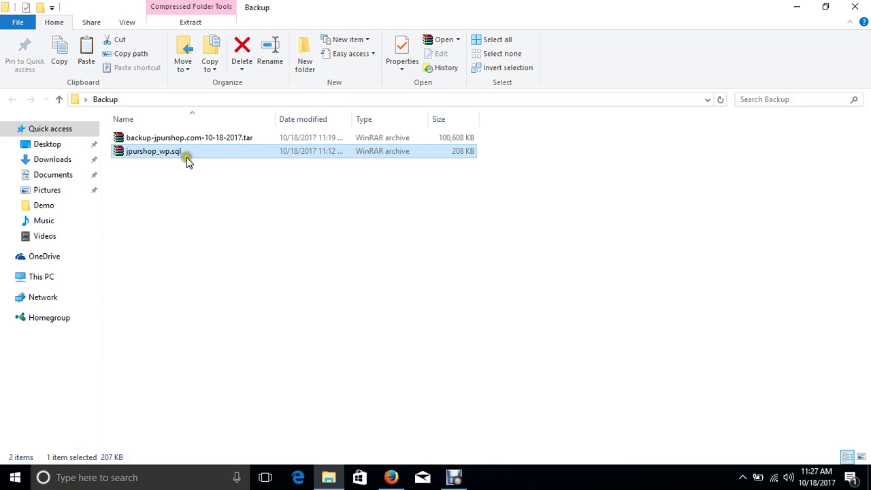
{"action": "left_click", "coordinate": [166, 141]}
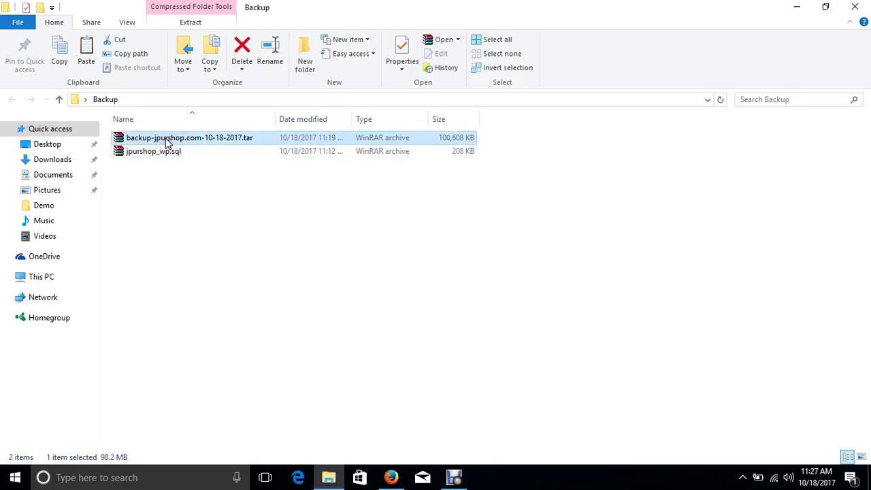
{"action": "right_click", "coordinate": [167, 141]}
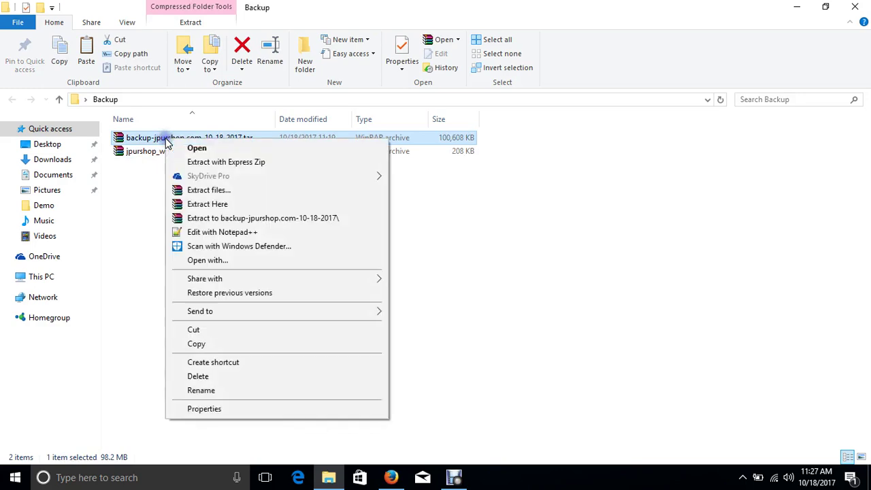
{"action": "left_click", "coordinate": [237, 218]}
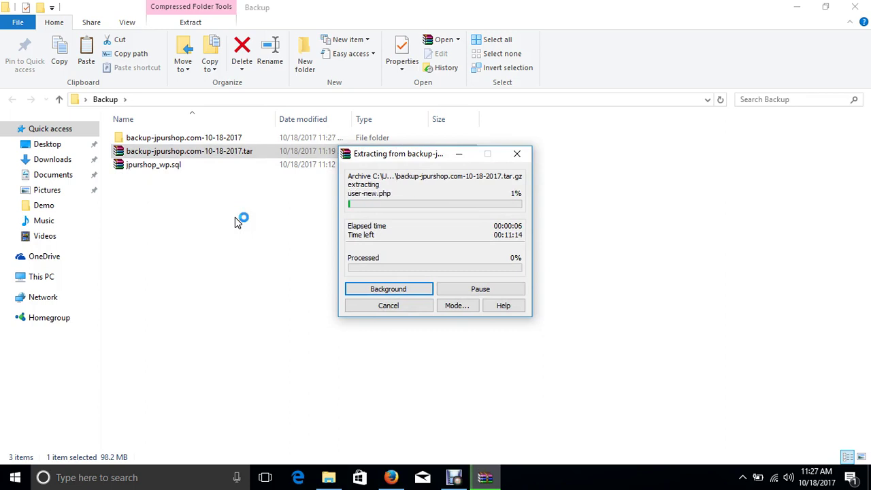
{"action": "left_click", "coordinate": [454, 478]}
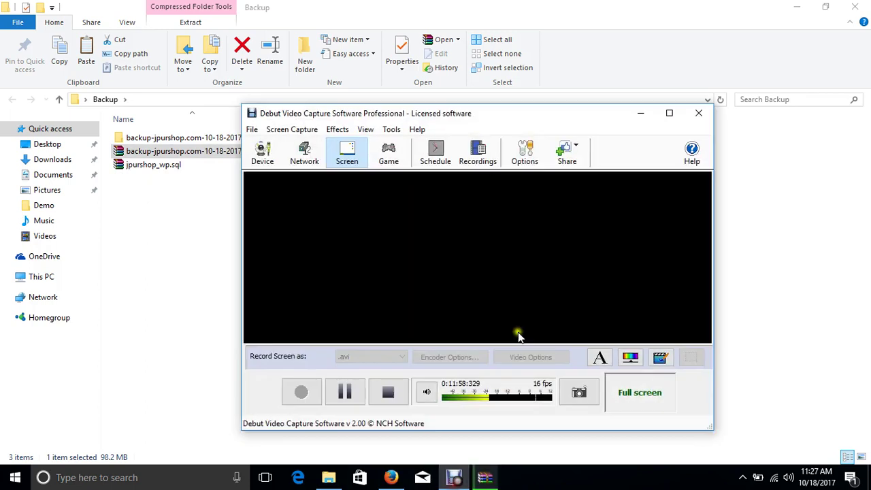
{"action": "left_click", "coordinate": [345, 391]}
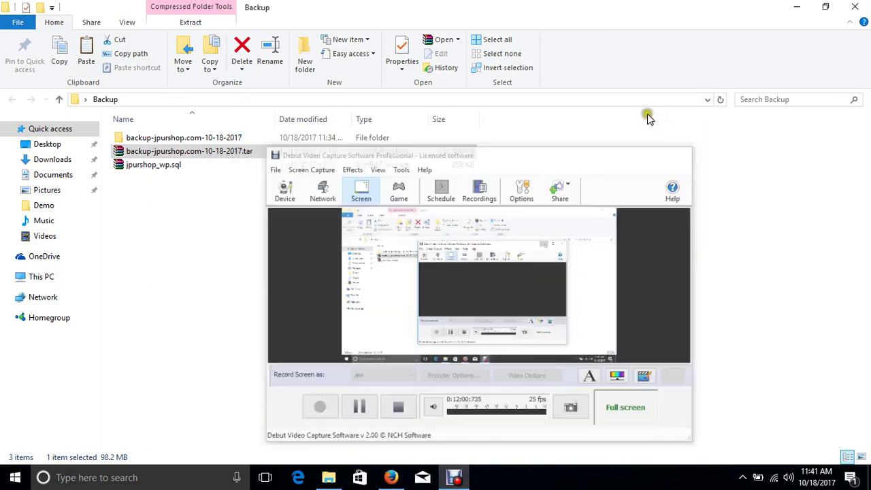
{"action": "left_click", "coordinate": [643, 114]}
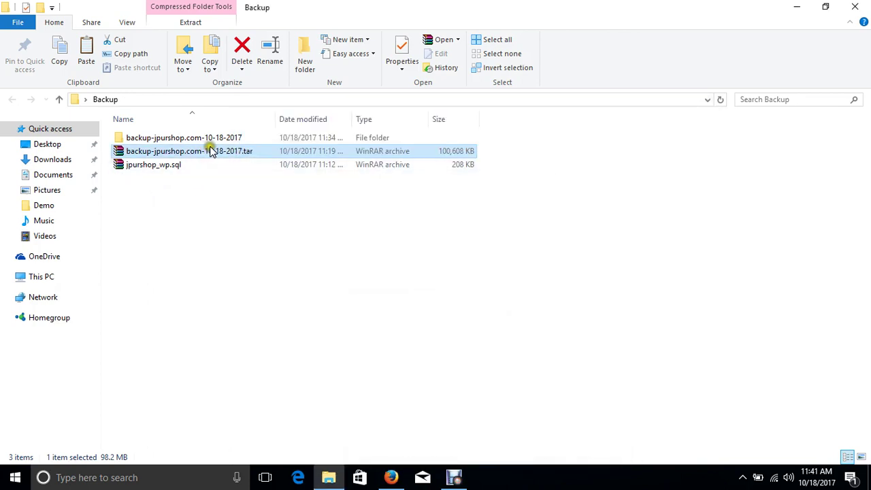
- Open backup-jpurshop.com-10-18-2017\public_html and select all 22 WordPress items like wp-admin and wp-content
{"action": "double_click", "coordinate": [244, 139]}
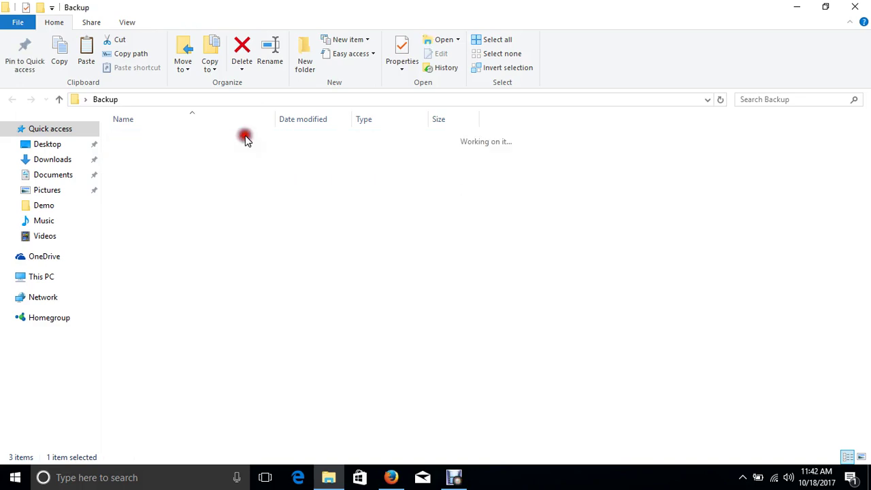
{"action": "left_click", "coordinate": [59, 99]}
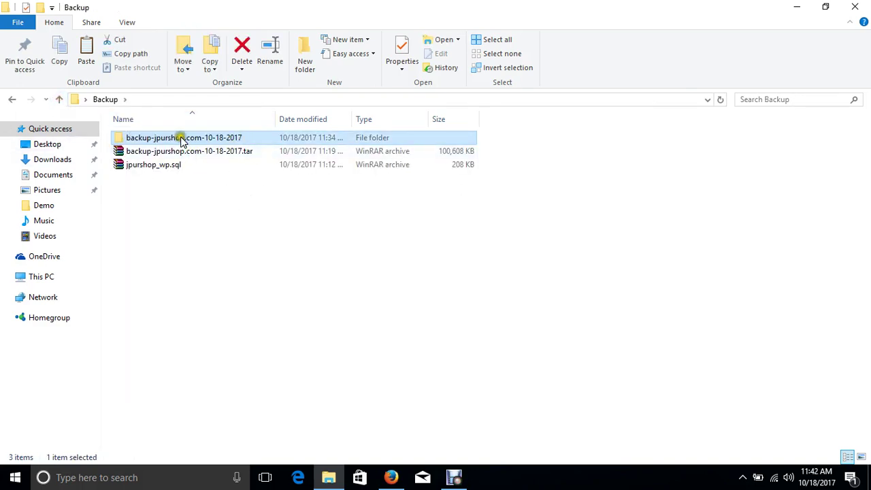
{"action": "left_click", "coordinate": [209, 155]}
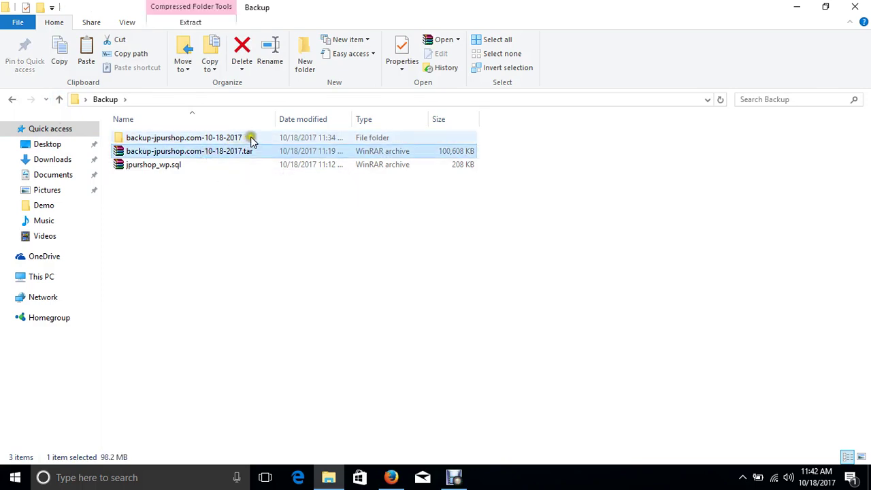
{"action": "double_click", "coordinate": [249, 138]}
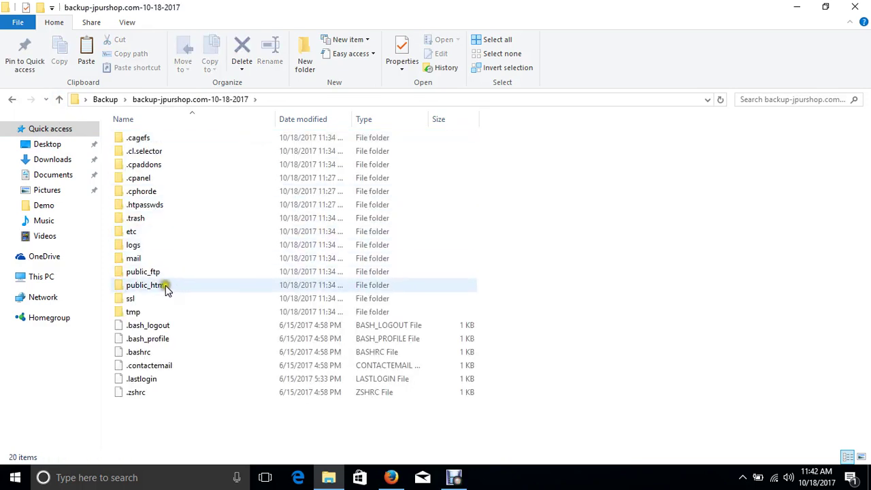
{"action": "mouse_move", "coordinate": [178, 288]}
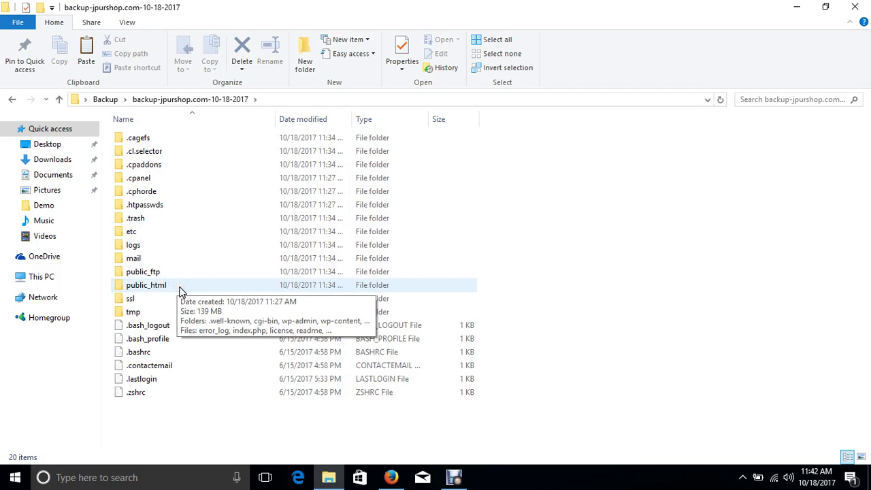
{"action": "left_click", "coordinate": [59, 100]}
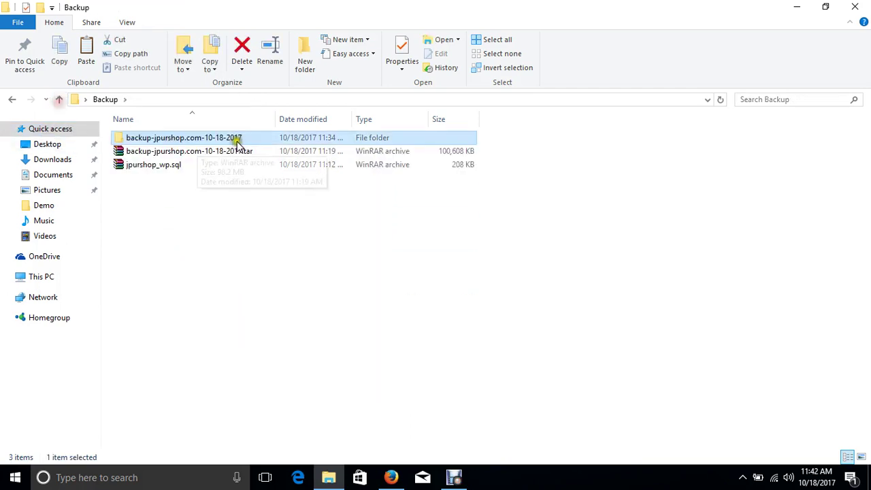
{"action": "double_click", "coordinate": [245, 139]}
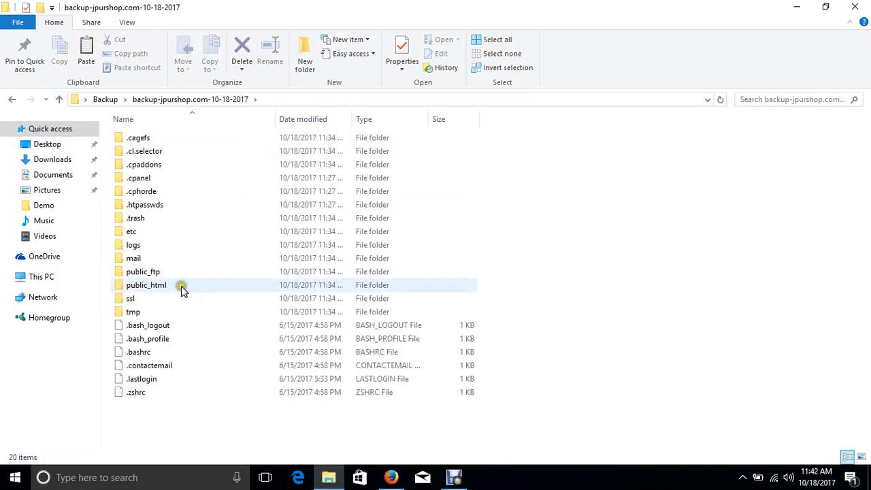
{"action": "double_click", "coordinate": [181, 286]}
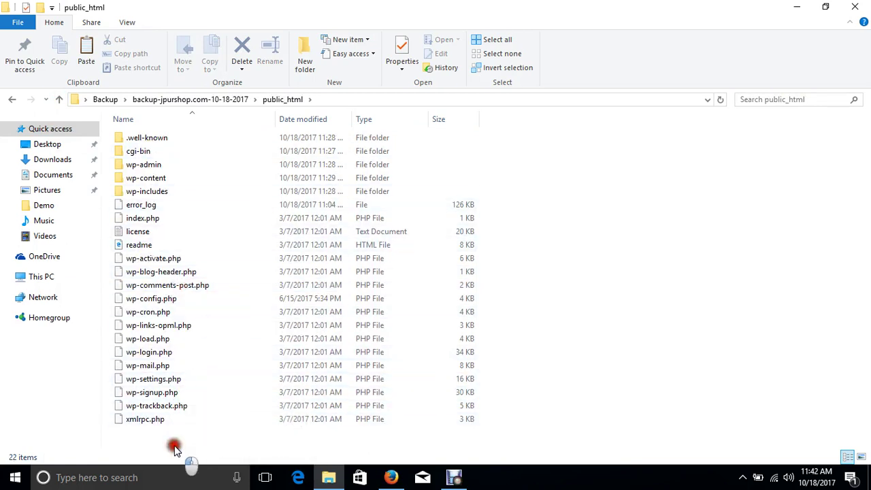
{"action": "key", "text": "ctrl+a"}
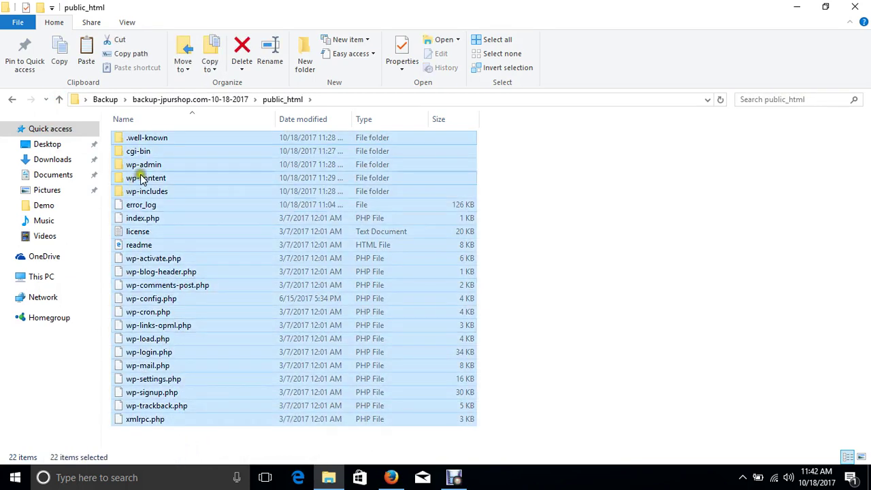
{"action": "right_click", "coordinate": [143, 176]}
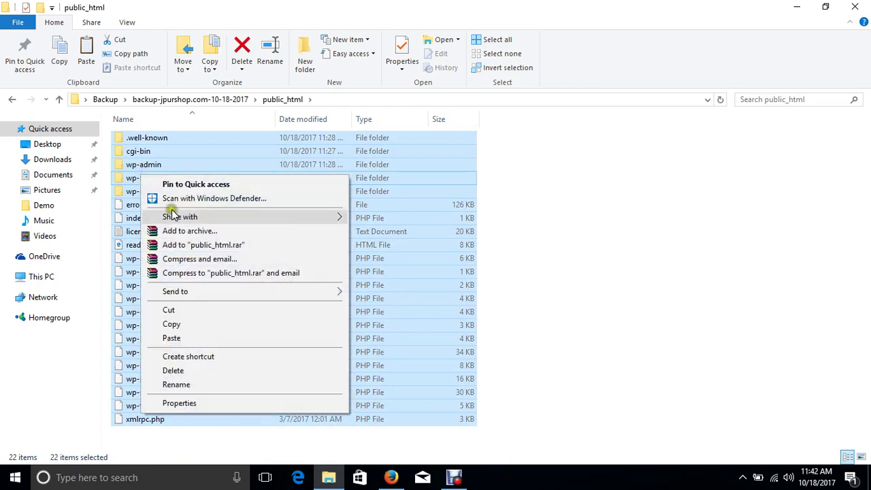
{"action": "left_click", "coordinate": [199, 232]}
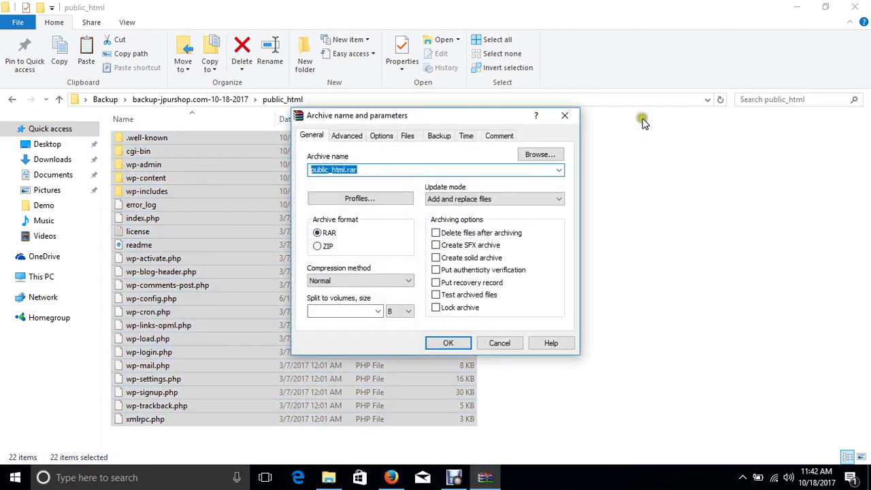
{"action": "left_click", "coordinate": [564, 115]}
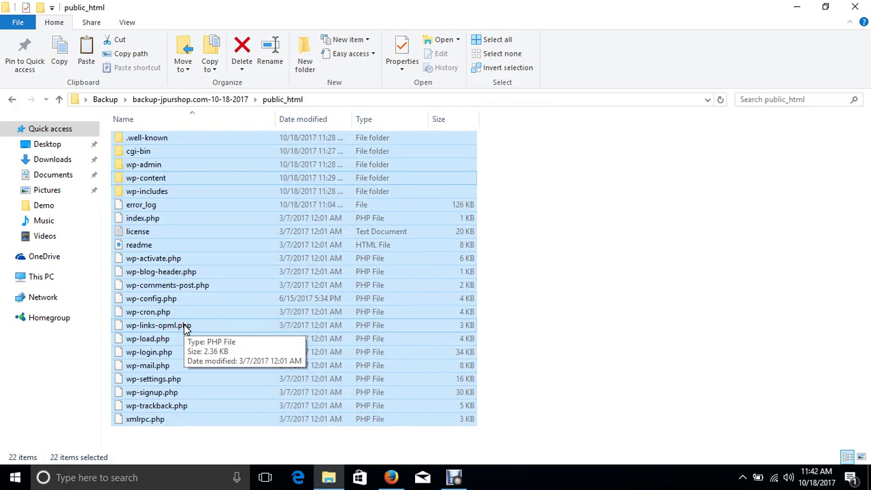
{"action": "right_click", "coordinate": [148, 169]}
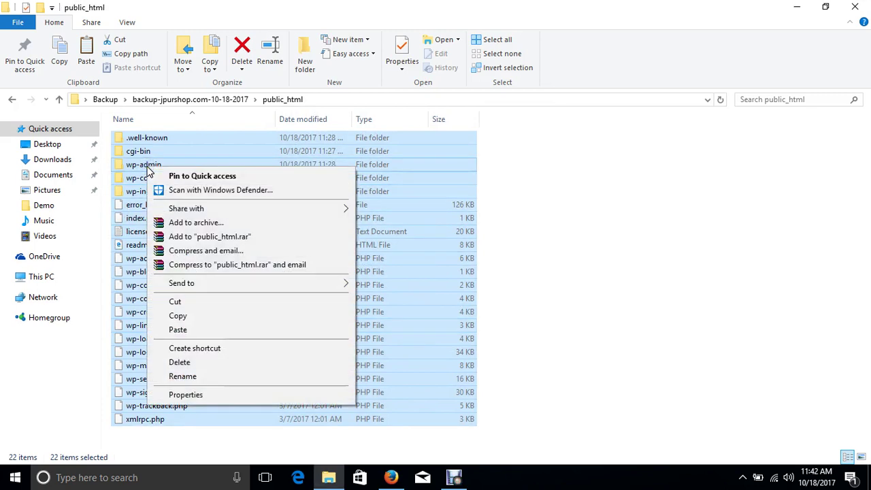
{"action": "left_click", "coordinate": [711, 278]}
{"action": "left_click", "coordinate": [711, 278]}
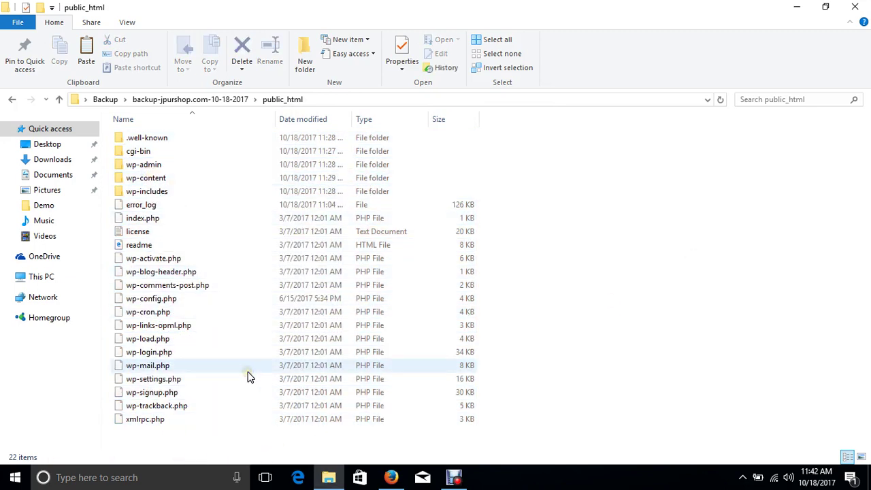
{"action": "key", "text": "ctrl+a"}
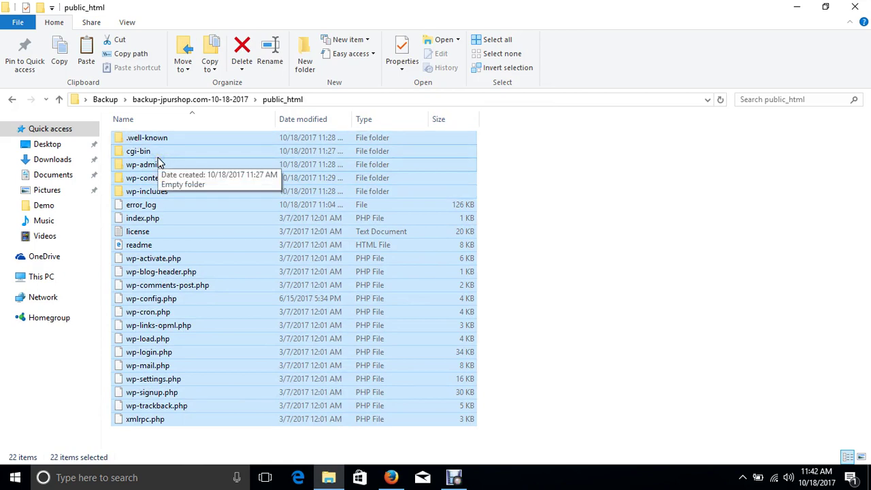
{"action": "left_click", "coordinate": [686, 270]}
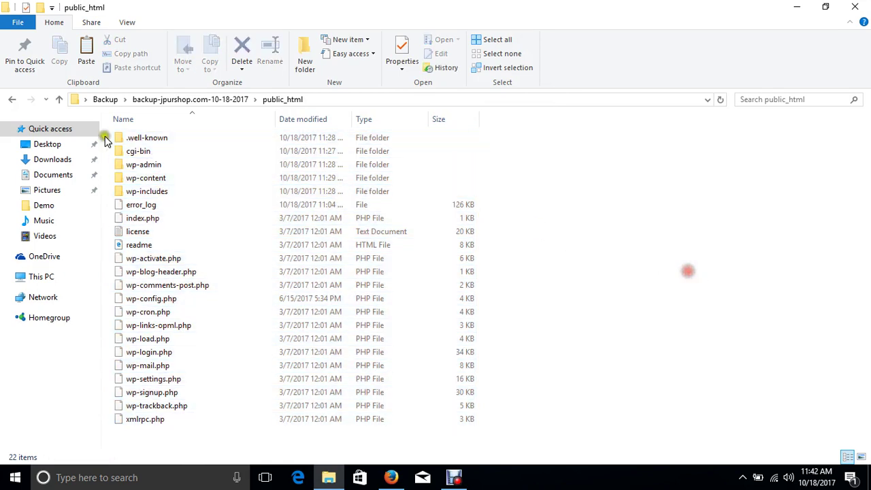
{"action": "left_click", "coordinate": [173, 138]}
{"action": "left_click", "coordinate": [160, 151]}
{"action": "left_click", "coordinate": [671, 369]}
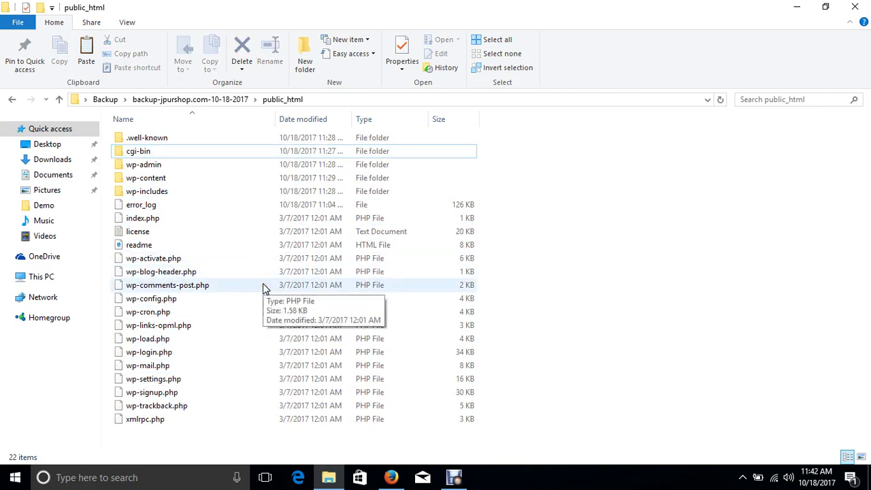
{"action": "key", "text": "ctrl+a"}
{"action": "right_click", "coordinate": [147, 179]}
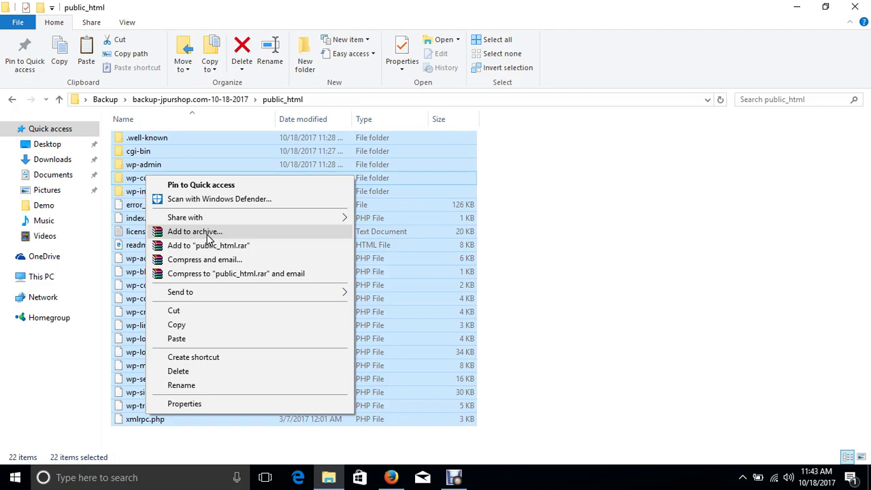
- Archive the selected public_html files as public_html.zip in ZIP format with WinRAR
{"action": "left_click", "coordinate": [194, 232]}
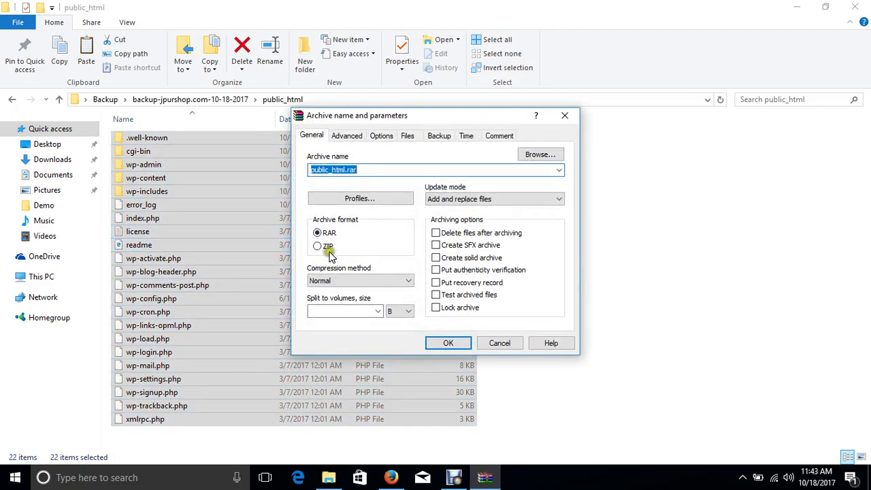
{"action": "left_click", "coordinate": [327, 248]}
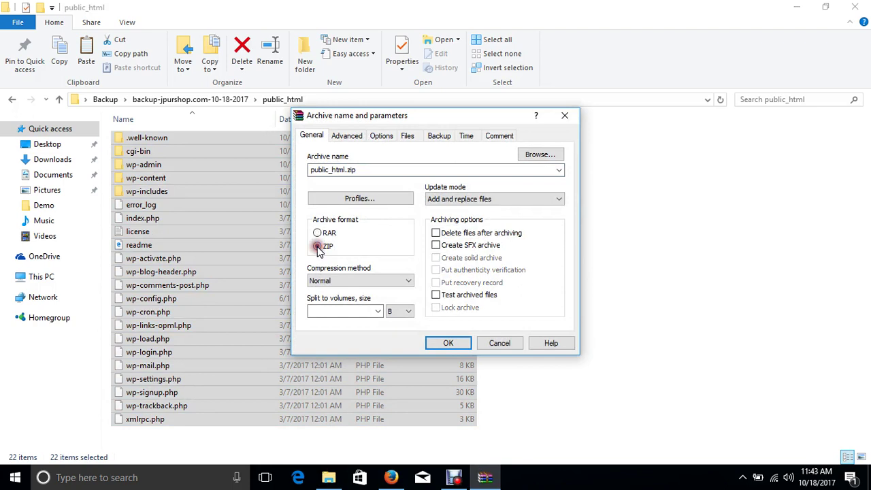
{"action": "left_click", "coordinate": [448, 344]}
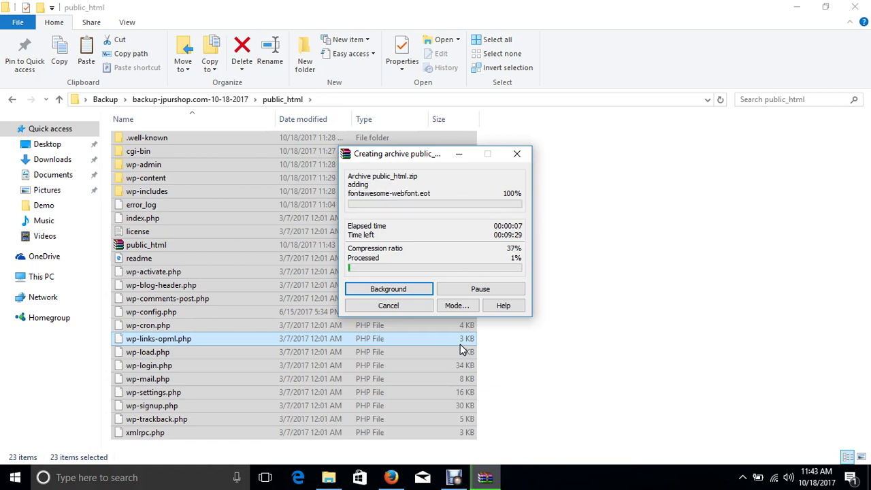
{"action": "left_click", "coordinate": [458, 481]}
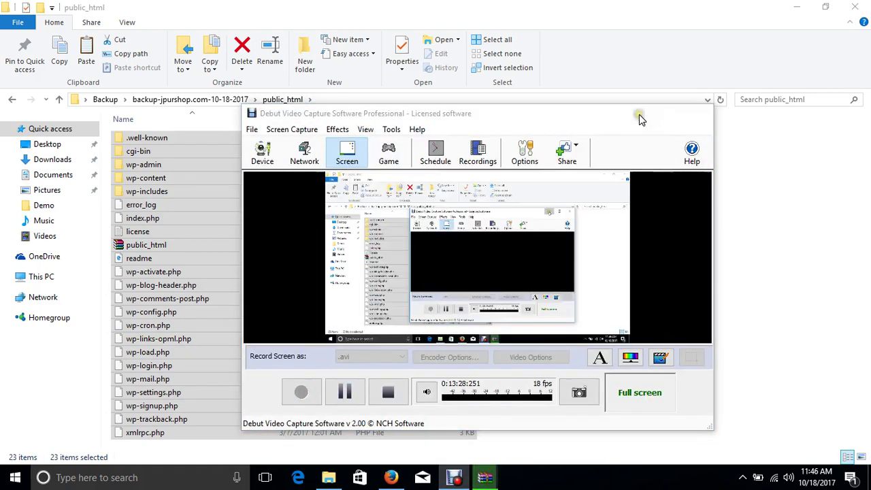
{"action": "left_click", "coordinate": [640, 113]}
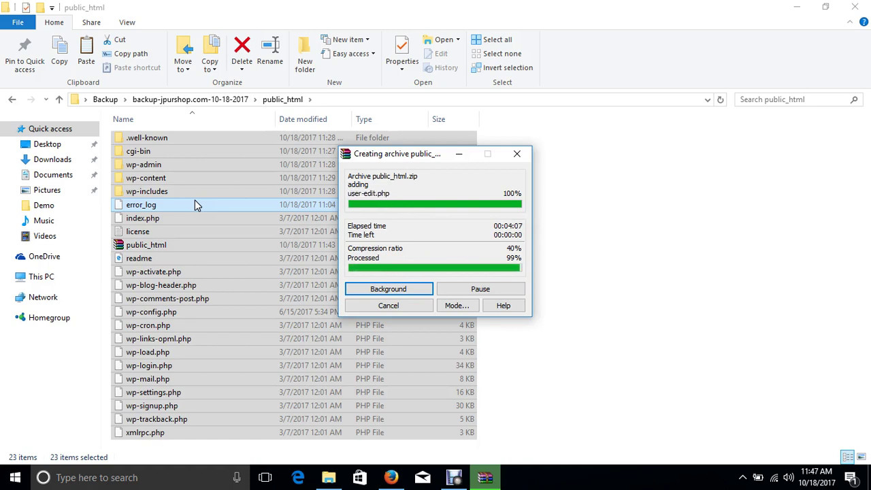
{"action": "left_click", "coordinate": [564, 380]}
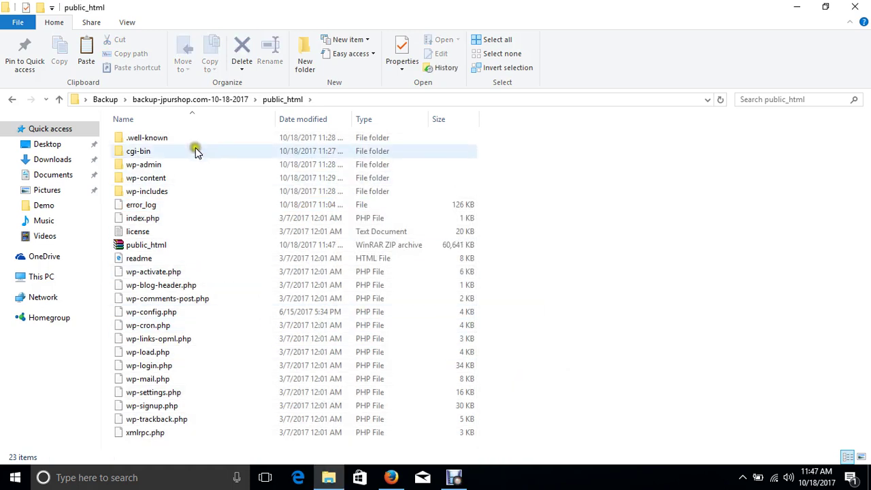
- Cut the public_html zip and paste it into the Backup folder
{"action": "left_click", "coordinate": [184, 443]}
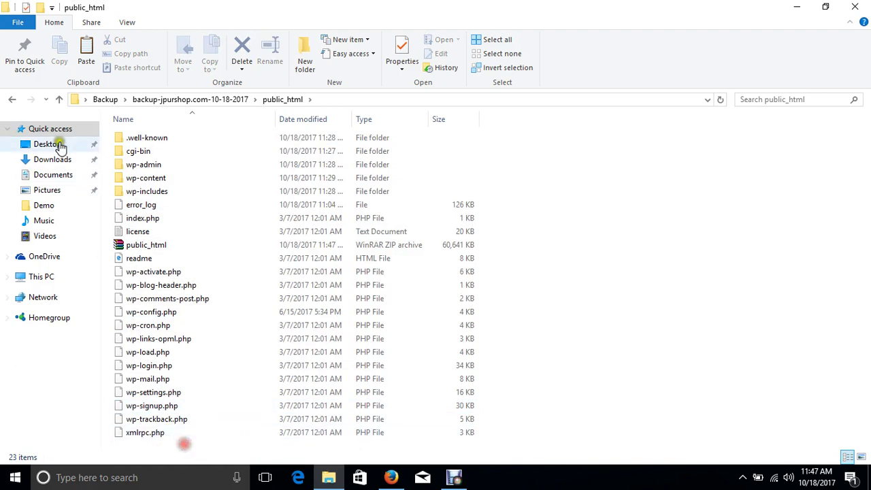
{"action": "left_click", "coordinate": [165, 137]}
{"action": "left_click", "coordinate": [152, 154]}
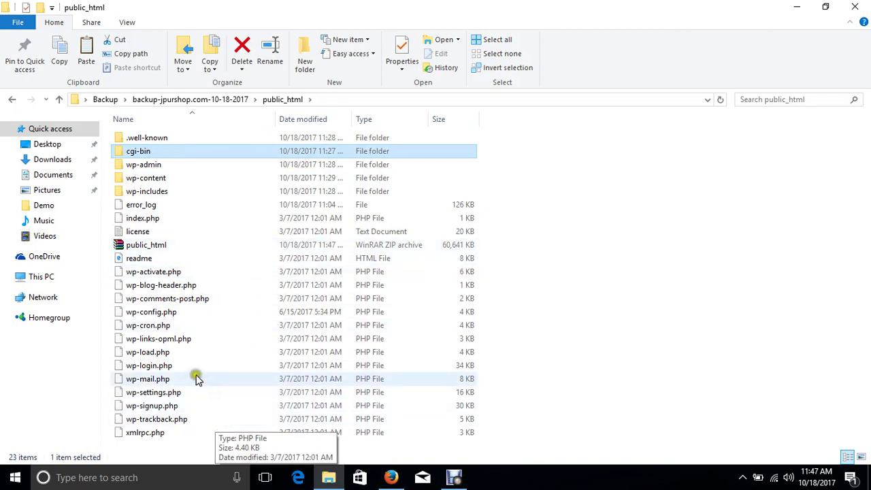
{"action": "left_click", "coordinate": [458, 469]}
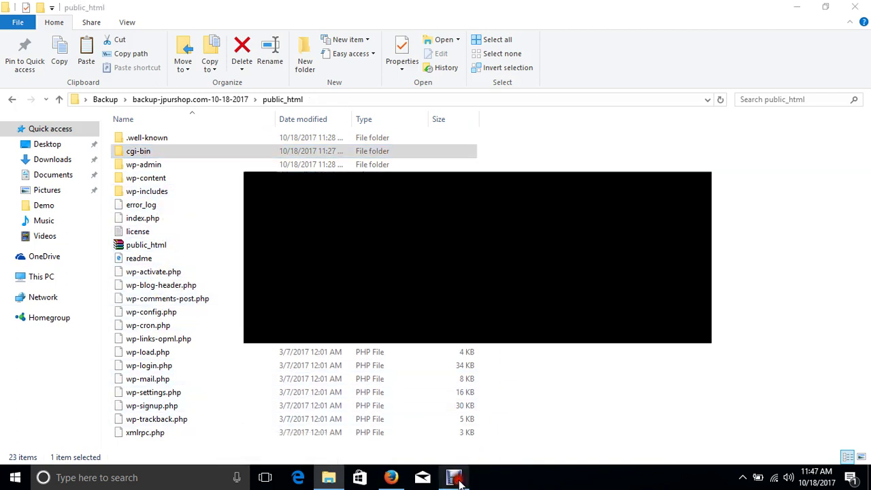
{"action": "left_click", "coordinate": [645, 120]}
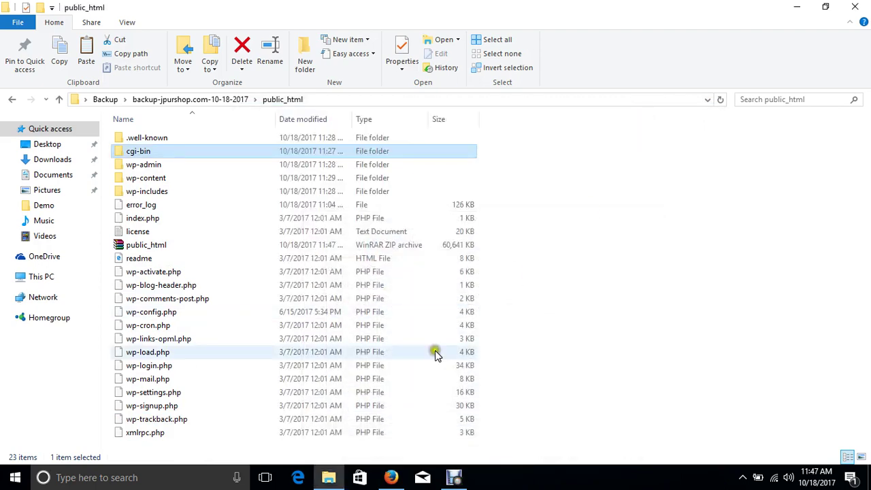
{"action": "left_click", "coordinate": [159, 251]}
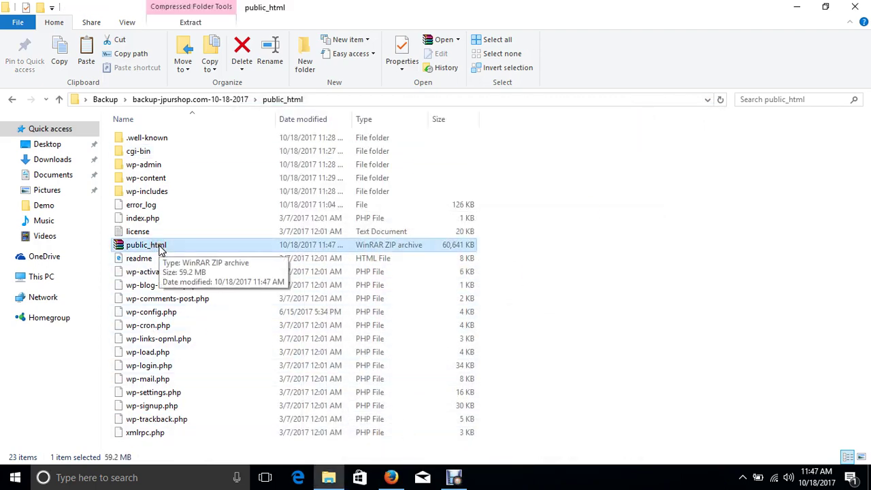
{"action": "left_click", "coordinate": [60, 99]}
{"action": "left_click", "coordinate": [61, 99]}
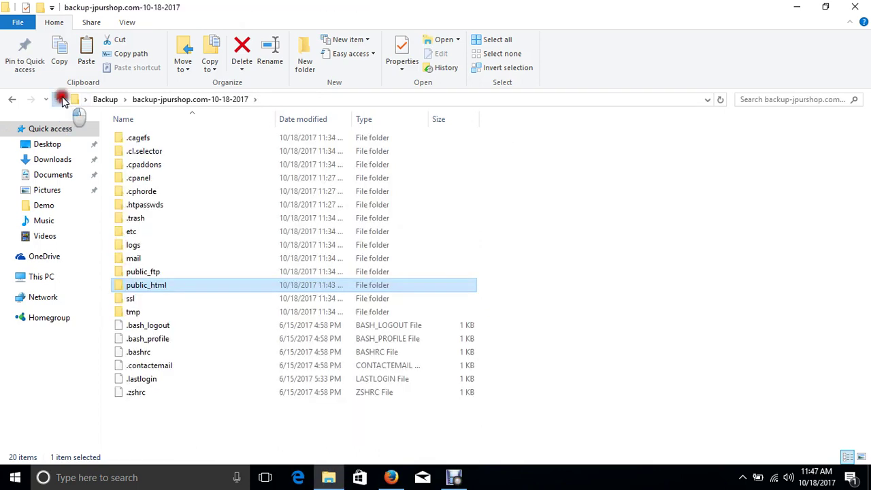
{"action": "key", "text": "ctrl+v"}
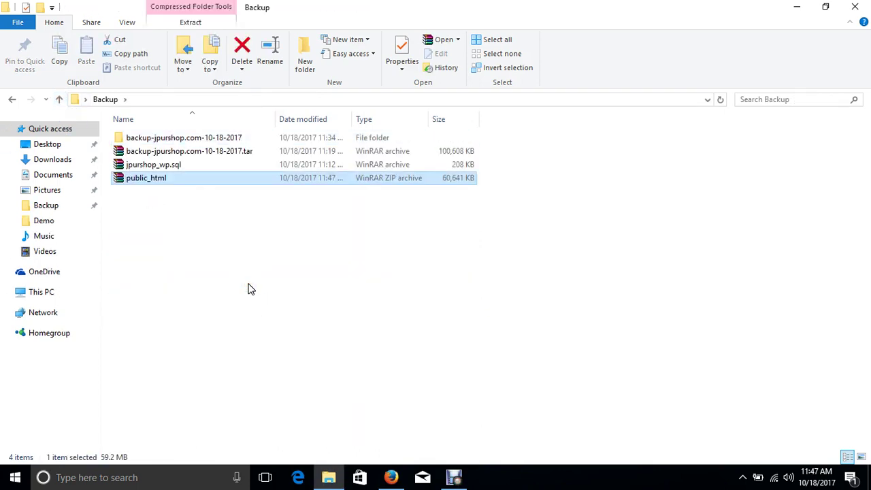
- Compare the sizes of jpurshop_wp.sql and the 60,641 KB public_html zip in Backup
{"action": "left_click", "coordinate": [230, 289]}
{"action": "left_click", "coordinate": [163, 177]}
{"action": "left_click", "coordinate": [191, 167]}
{"action": "left_click", "coordinate": [174, 178]}
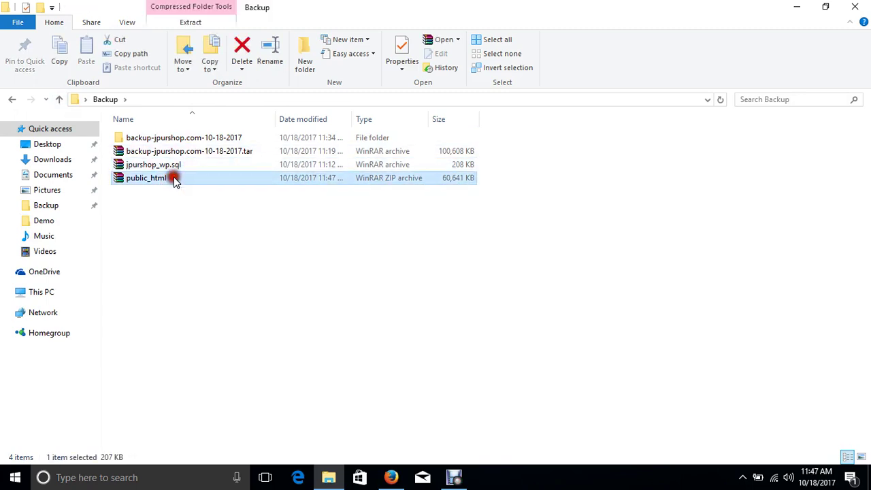
{"action": "left_click", "coordinate": [186, 163]}
{"action": "left_click", "coordinate": [183, 175]}
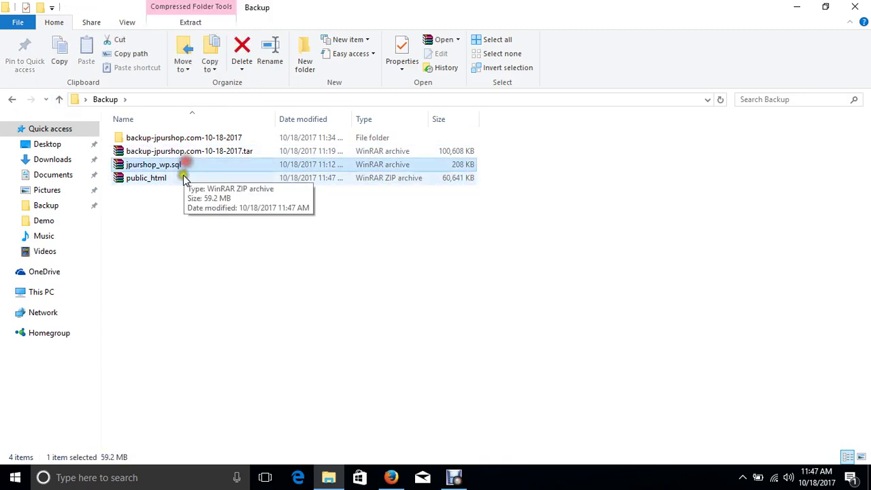
{"action": "left_click", "coordinate": [189, 166]}
{"action": "left_click", "coordinate": [187, 179]}
{"action": "left_click", "coordinate": [190, 166]}
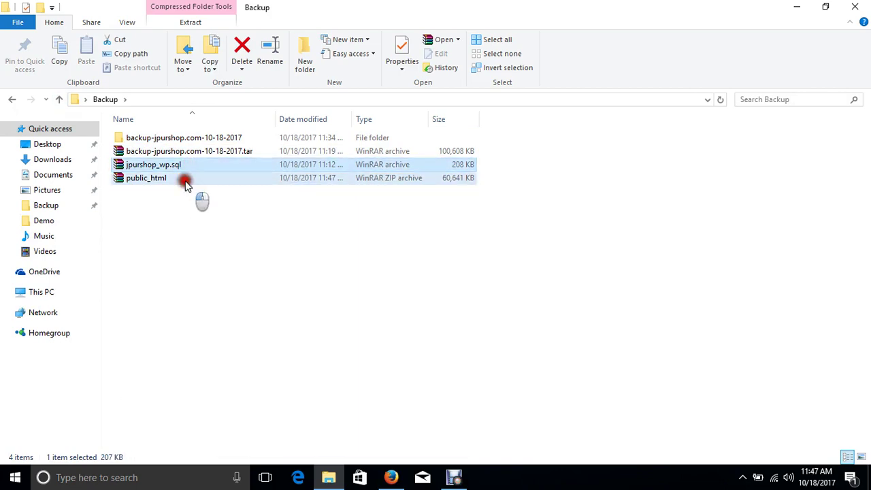
{"action": "left_click", "coordinate": [185, 178]}
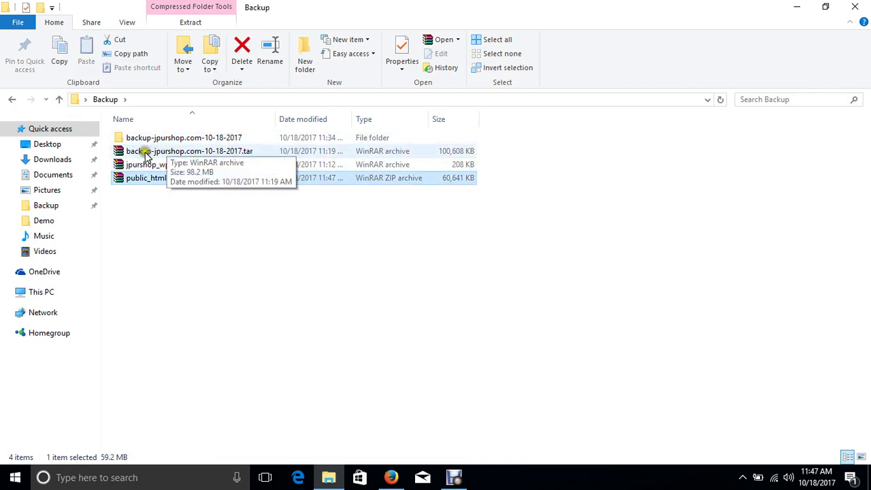
- Confirm the extracted public_html folder no longer holds the zip, then minimise Explorer
{"action": "left_click", "coordinate": [197, 152]}
{"action": "double_click", "coordinate": [249, 138]}
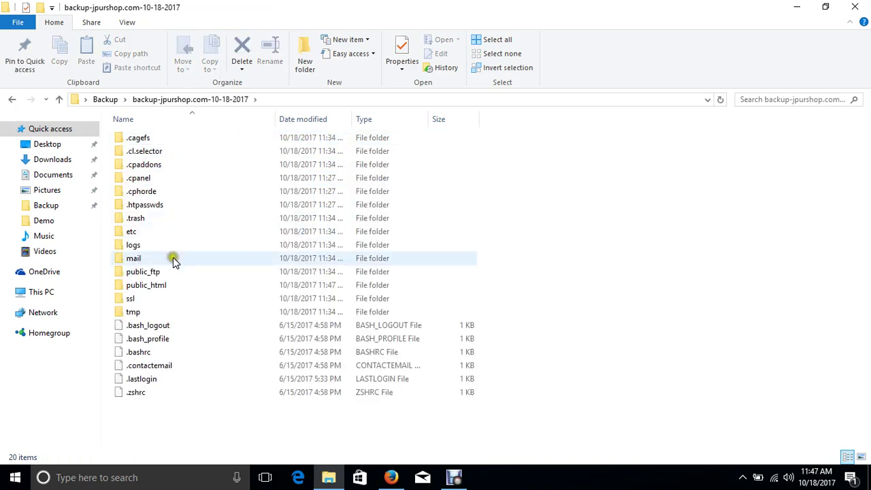
{"action": "left_click", "coordinate": [173, 287]}
{"action": "double_click", "coordinate": [173, 287]}
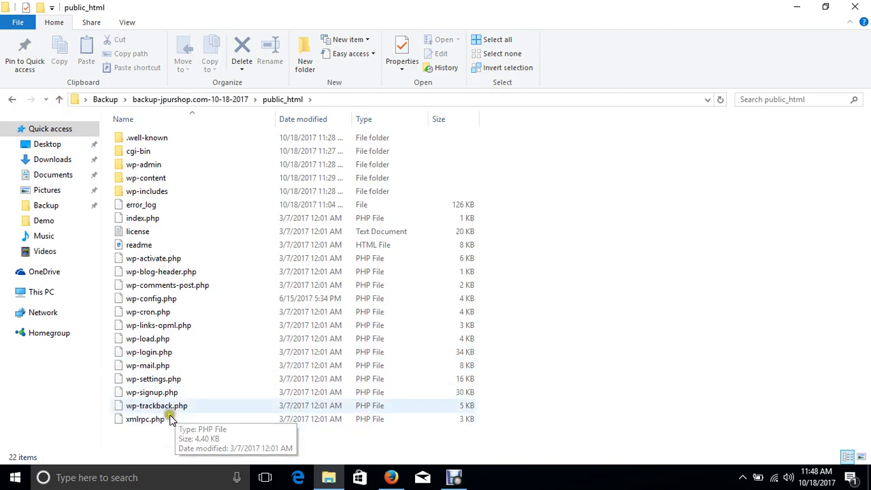
{"action": "left_click", "coordinate": [61, 100]}
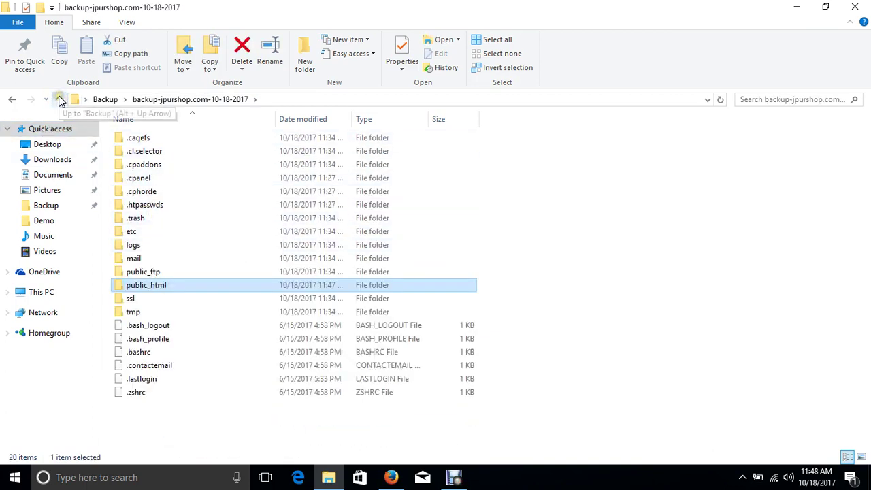
{"action": "left_click", "coordinate": [60, 101]}
{"action": "left_click", "coordinate": [168, 221]}
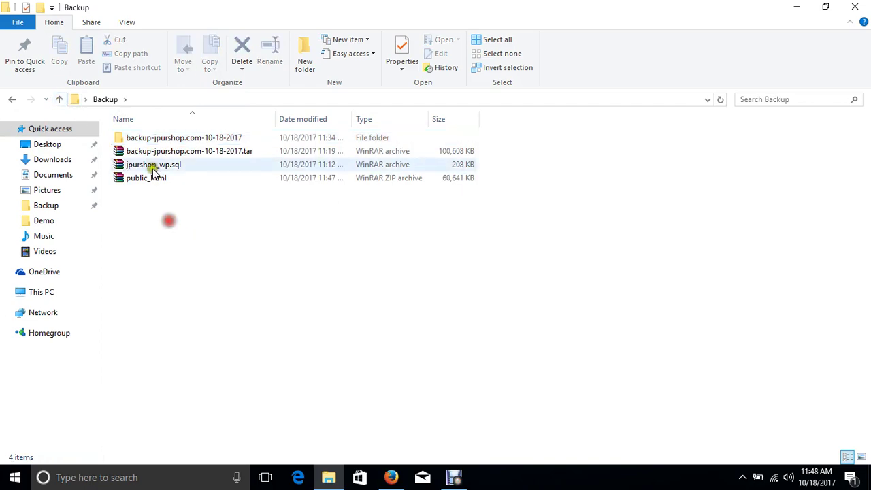
{"action": "left_click", "coordinate": [797, 12]}
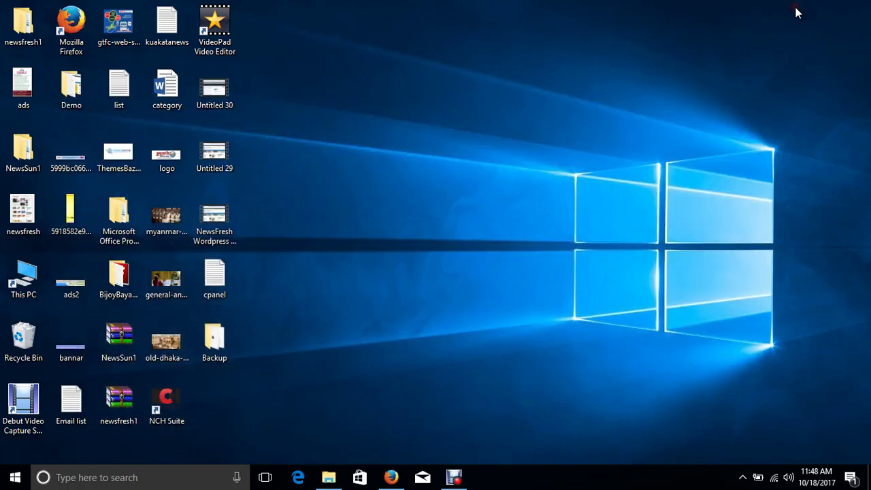
- Bring up Firefox and compare the old jpurshop.com and new matirghar.com cPanel Main tabs
{"action": "left_click", "coordinate": [391, 478]}
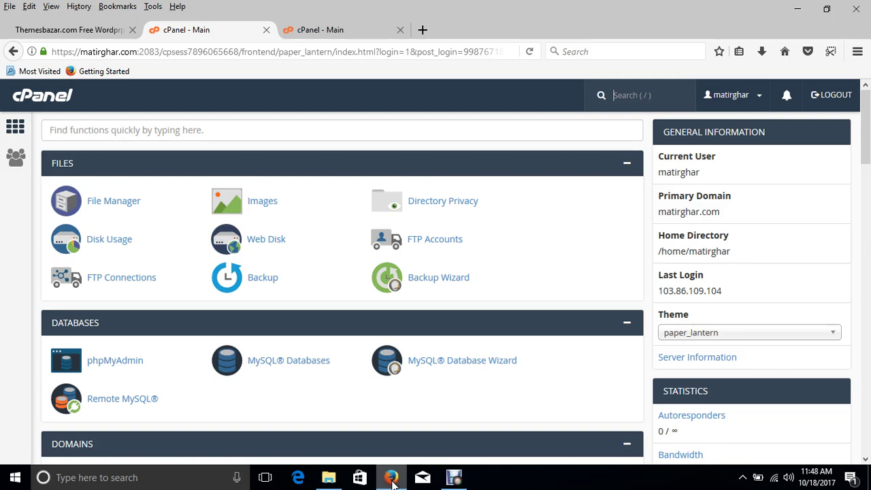
{"action": "left_click", "coordinate": [313, 31]}
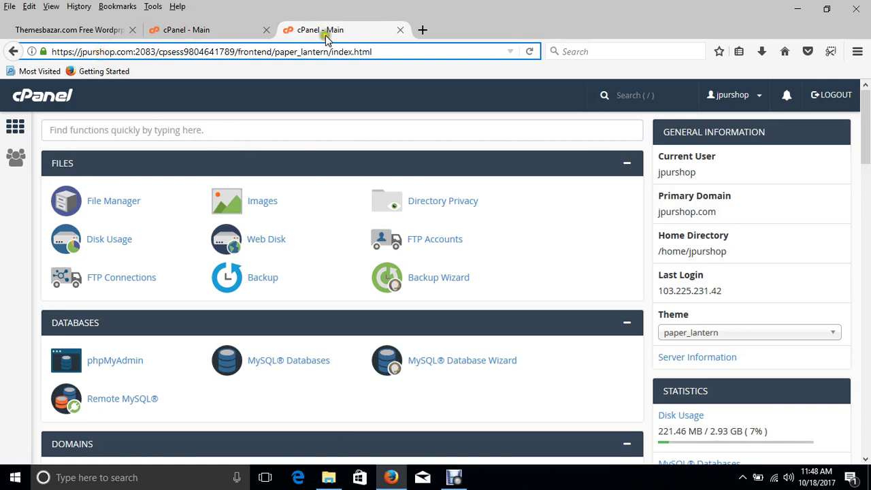
{"action": "left_click", "coordinate": [212, 30]}
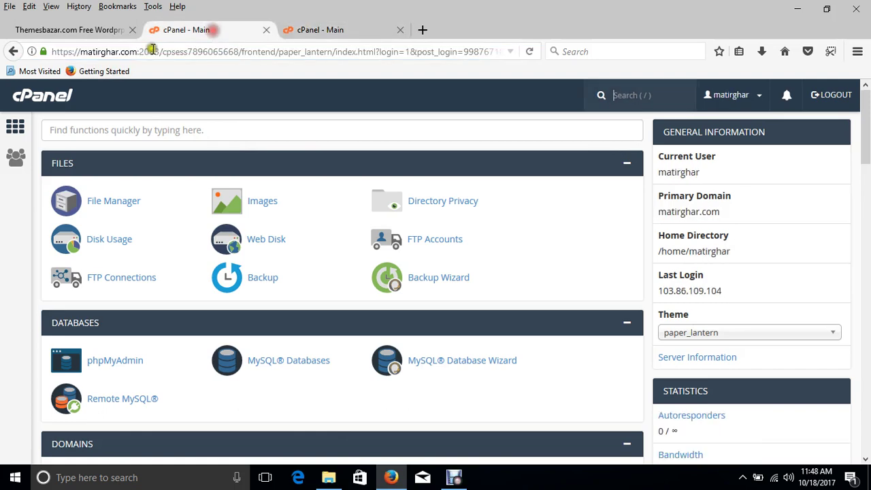
{"action": "double_click", "coordinate": [109, 52]}
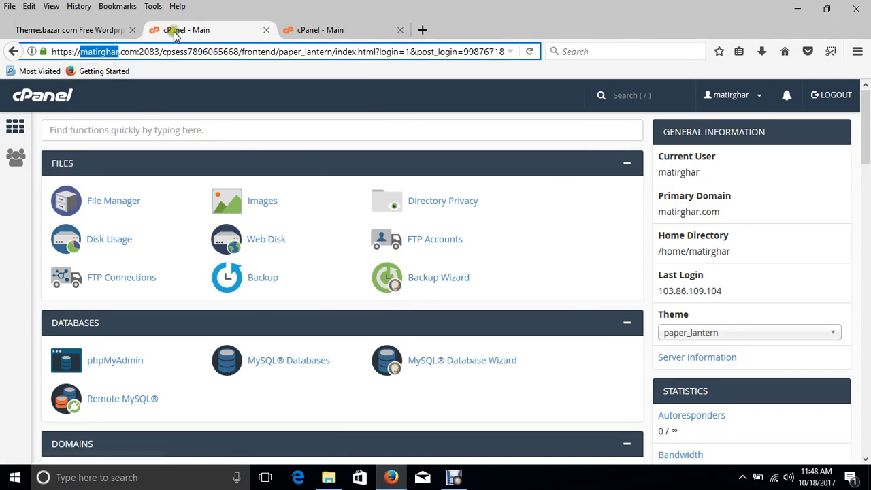
{"action": "left_click", "coordinate": [315, 31]}
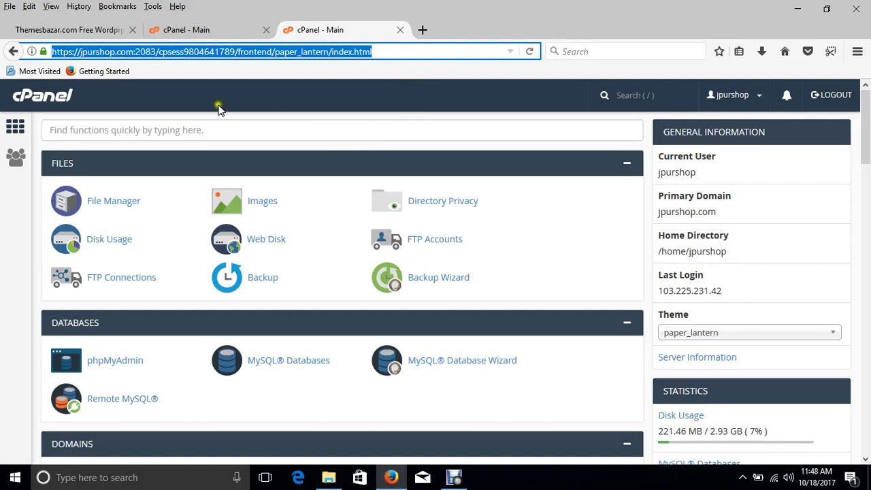
{"action": "left_click", "coordinate": [204, 30]}
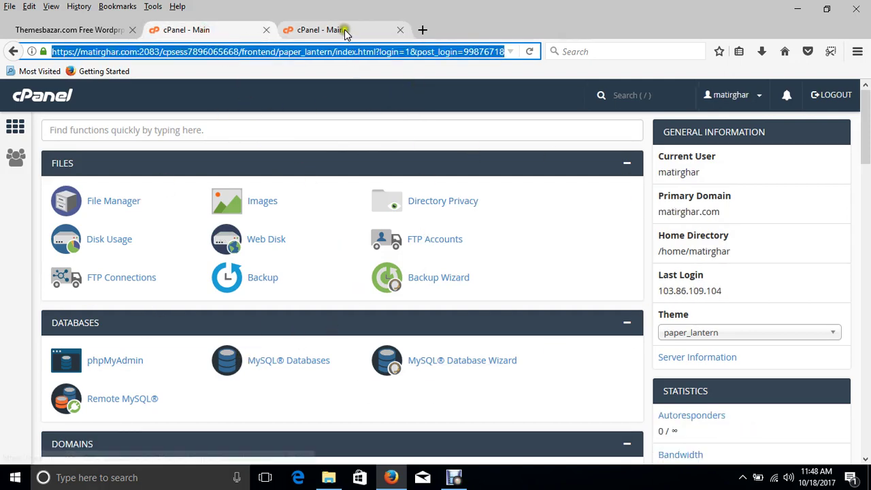
{"action": "left_click", "coordinate": [344, 30]}
{"action": "left_click", "coordinate": [203, 30]}
{"action": "left_click", "coordinate": [353, 30]}
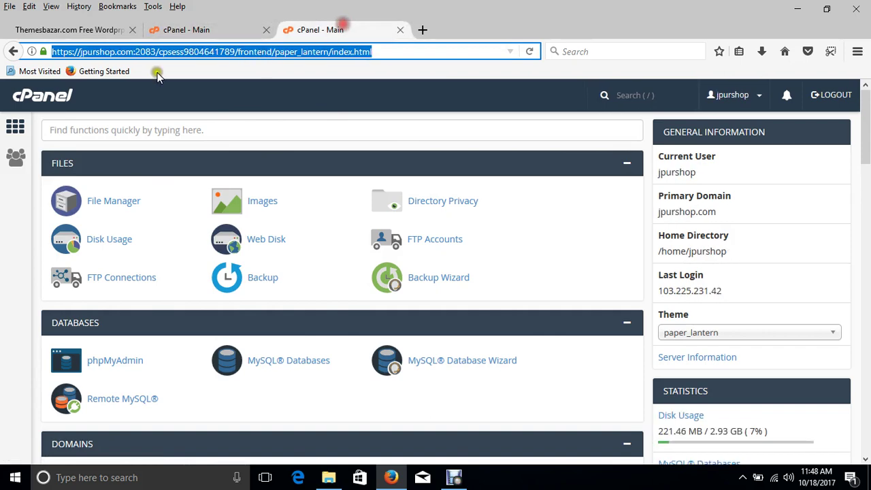
- Close the old jpurshop.com cPanel tab and open MySQL Databases in the matirghar.com cPanel
{"action": "left_click", "coordinate": [616, 228]}
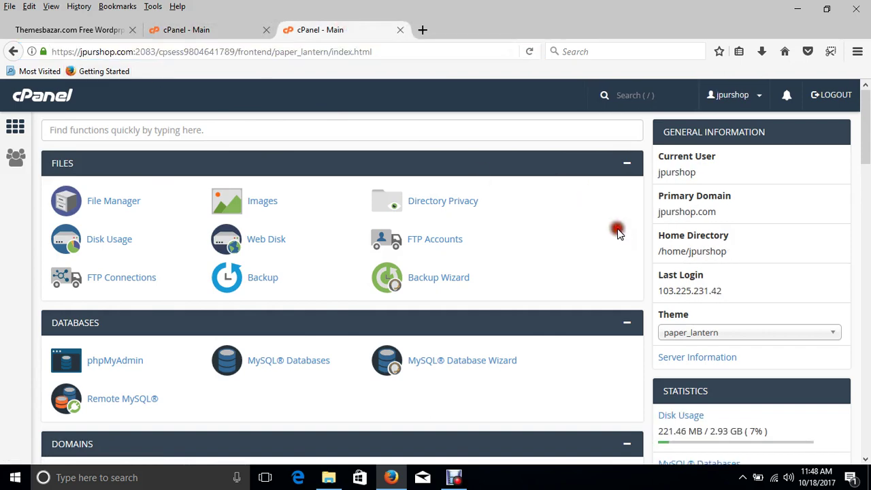
{"action": "left_click", "coordinate": [210, 30]}
{"action": "double_click", "coordinate": [99, 51]}
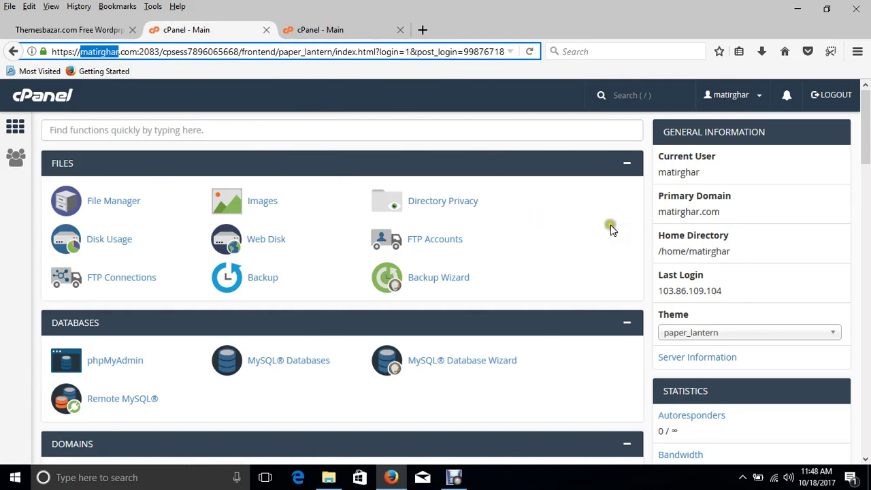
{"action": "left_click", "coordinate": [7, 249]}
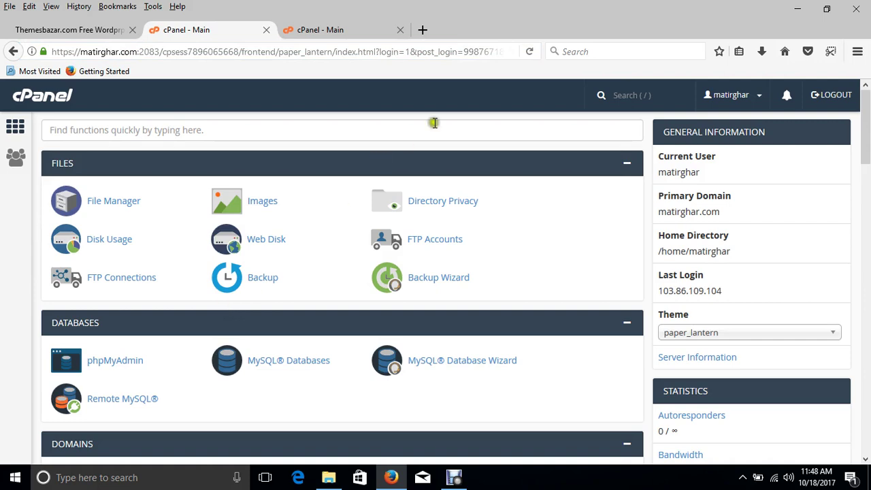
{"action": "left_click", "coordinate": [360, 29]}
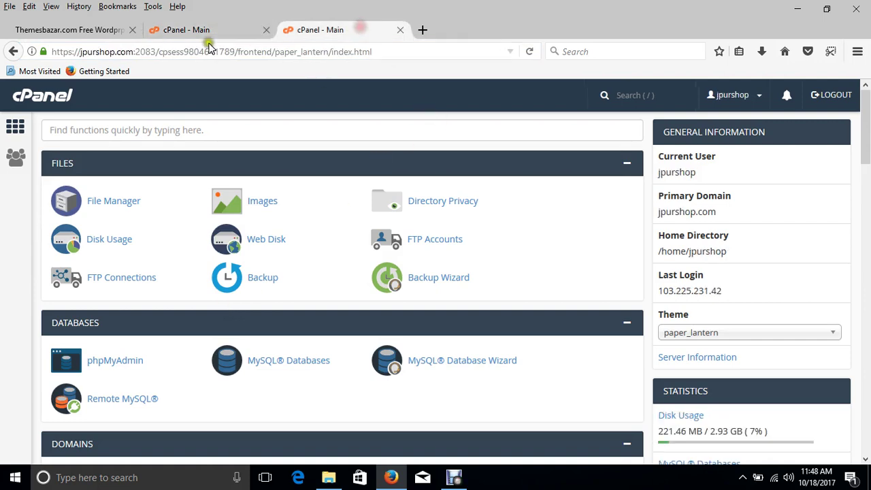
{"action": "left_click", "coordinate": [400, 30]}
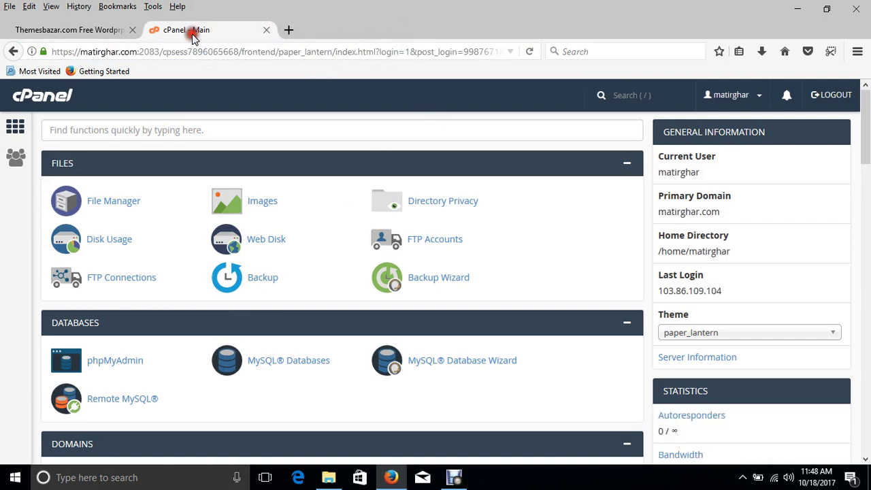
{"action": "left_click", "coordinate": [304, 366]}
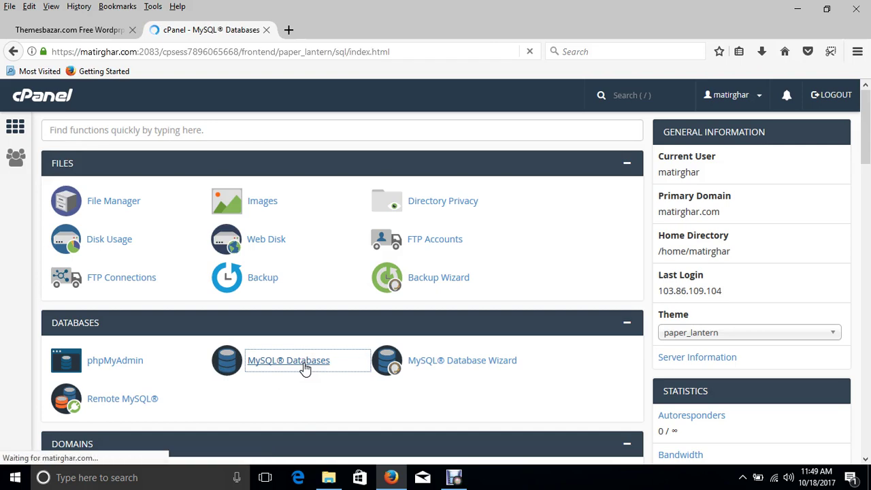
- Create the MySQL database matirghar_wp10 and scroll down to the Add New User form
{"action": "left_click", "coordinate": [178, 294]}
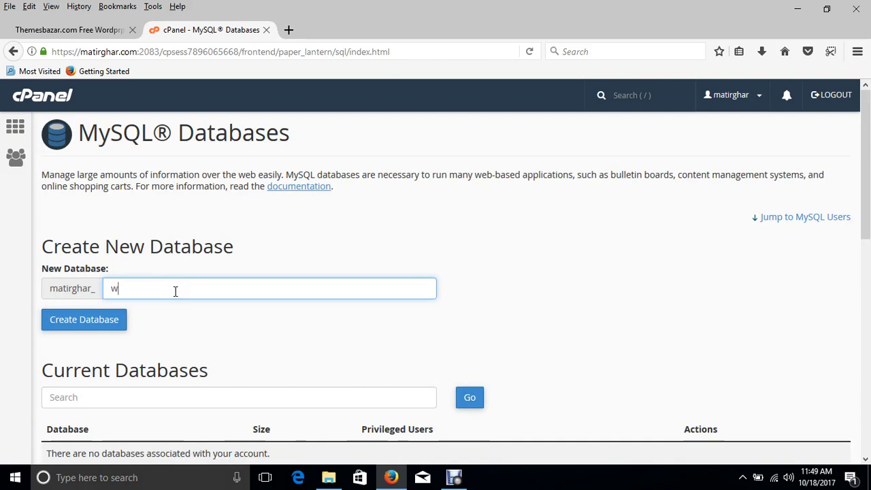
{"action": "type", "text": "wp10"}
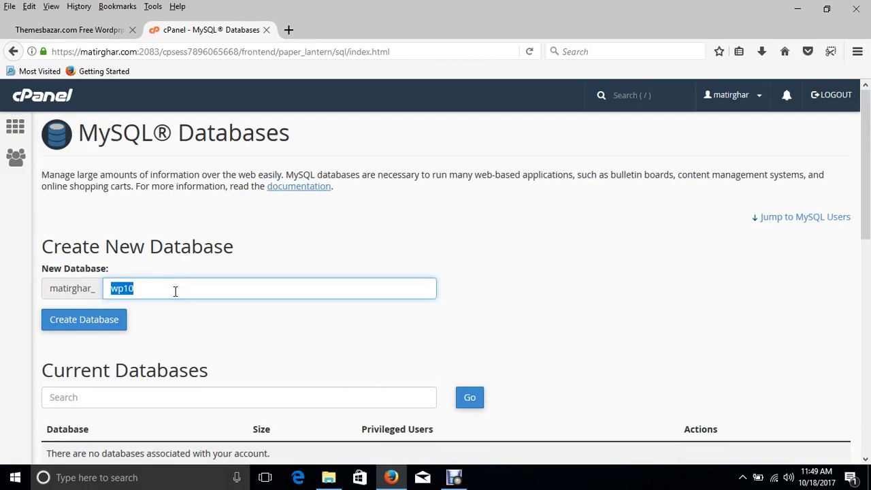
{"action": "left_click", "coordinate": [90, 318]}
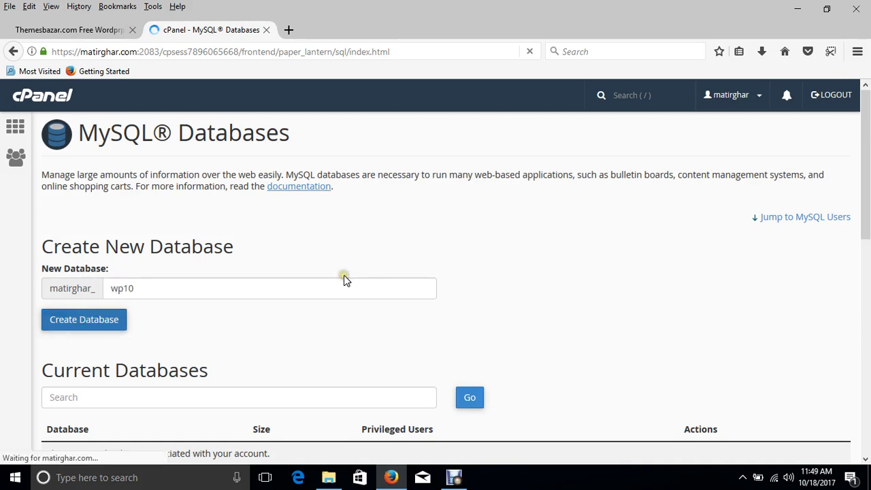
{"action": "left_click", "coordinate": [451, 226]}
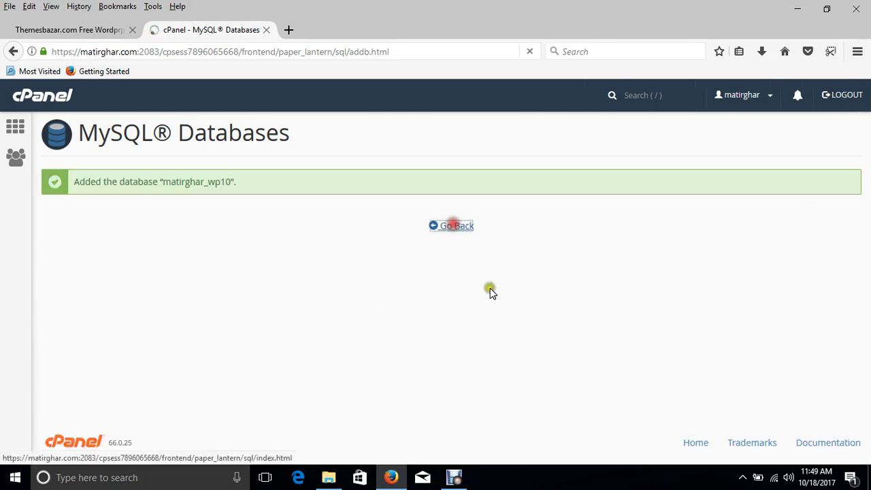
{"action": "scroll", "coordinate": [282, 315], "scroll_direction": "down", "scroll_amount": 5}
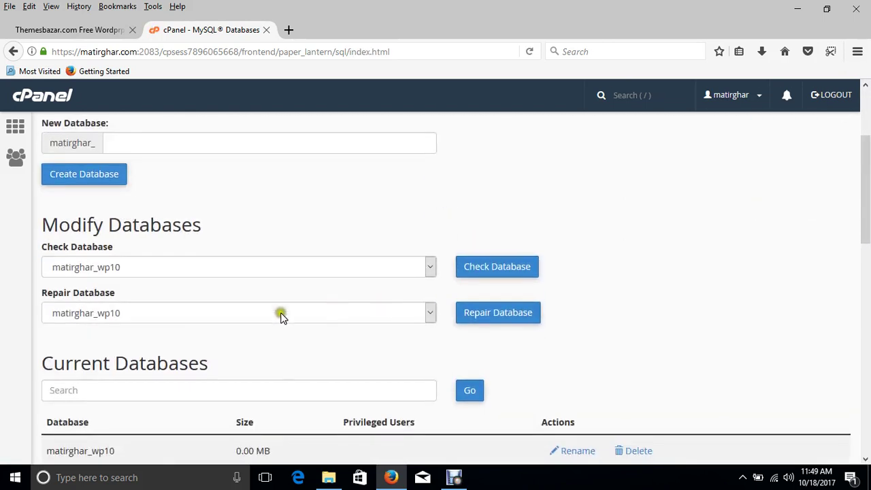
{"action": "scroll", "coordinate": [272, 325], "scroll_direction": "down", "scroll_amount": 3}
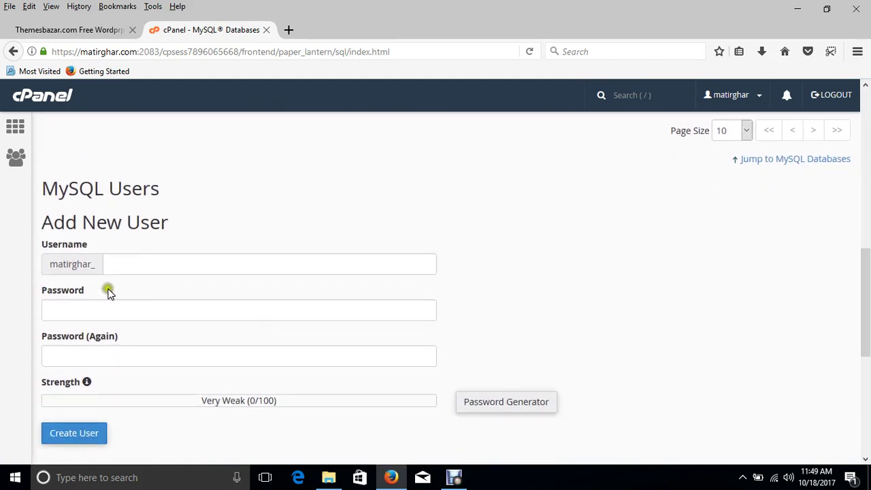
- Enter wp10 as the new MySQL username and generate a very strong password, copying it aside
{"action": "left_click", "coordinate": [139, 265]}
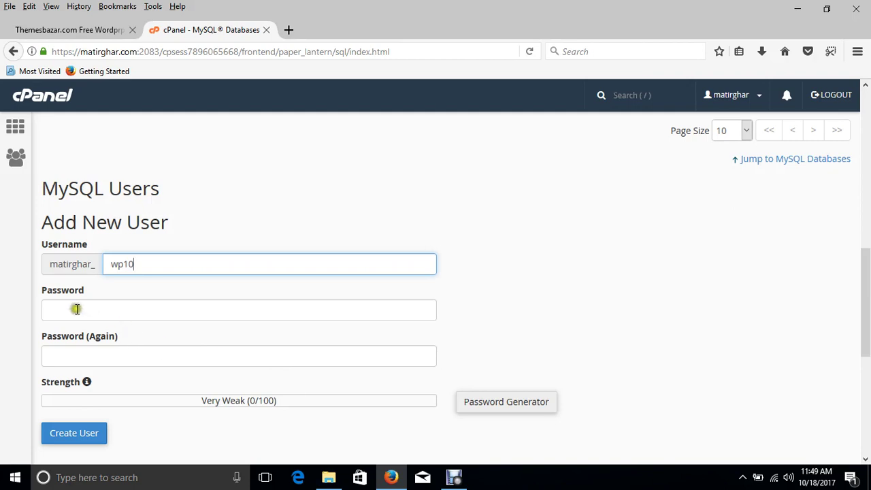
{"action": "left_click", "coordinate": [510, 406]}
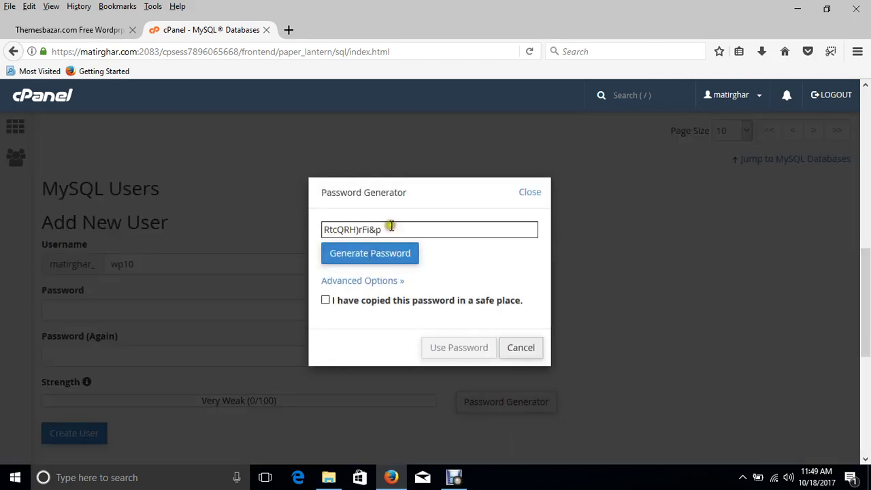
{"action": "left_click", "coordinate": [326, 300]}
{"action": "left_click", "coordinate": [460, 348]}
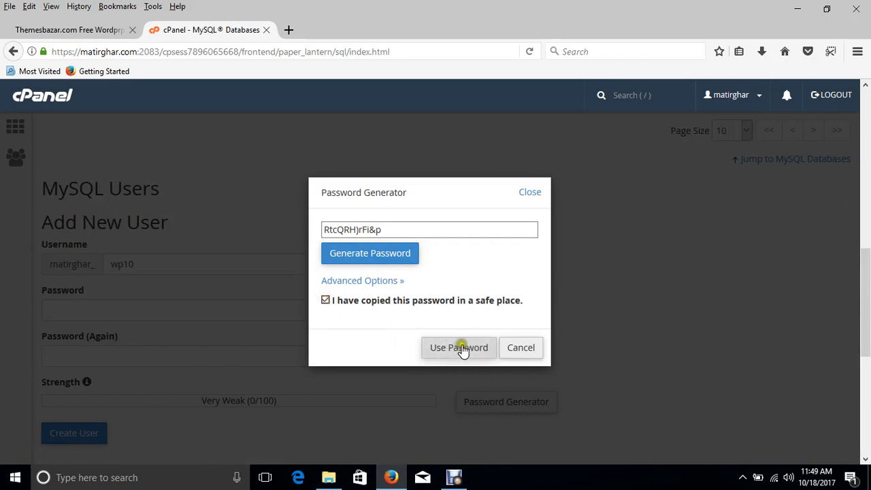
{"action": "triple_click", "coordinate": [389, 231]}
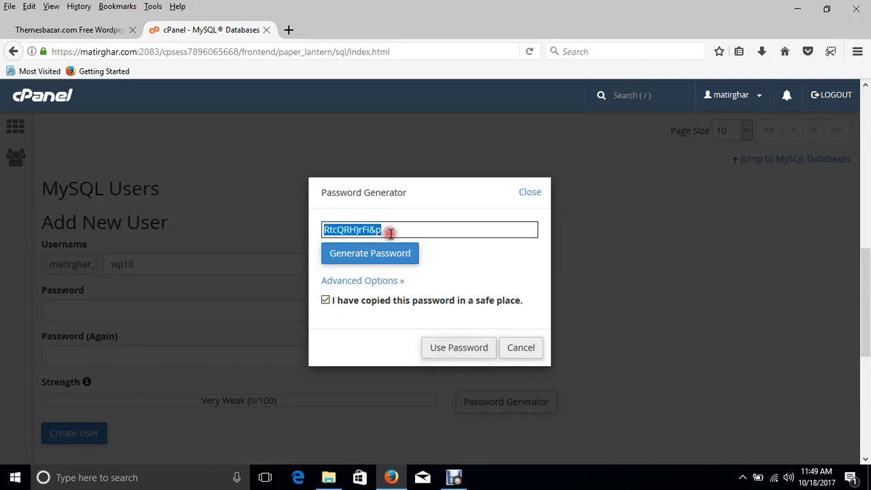
{"action": "right_click", "coordinate": [393, 235]}
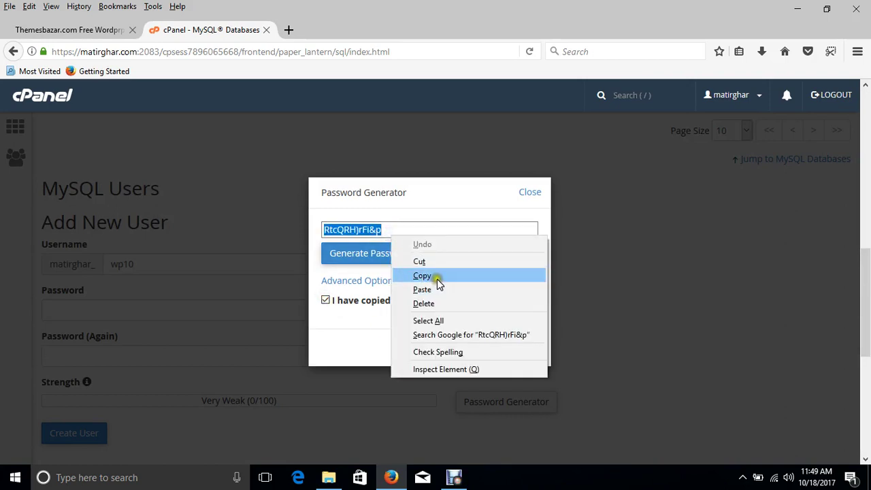
{"action": "left_click", "coordinate": [436, 279]}
{"action": "left_click", "coordinate": [610, 55]}
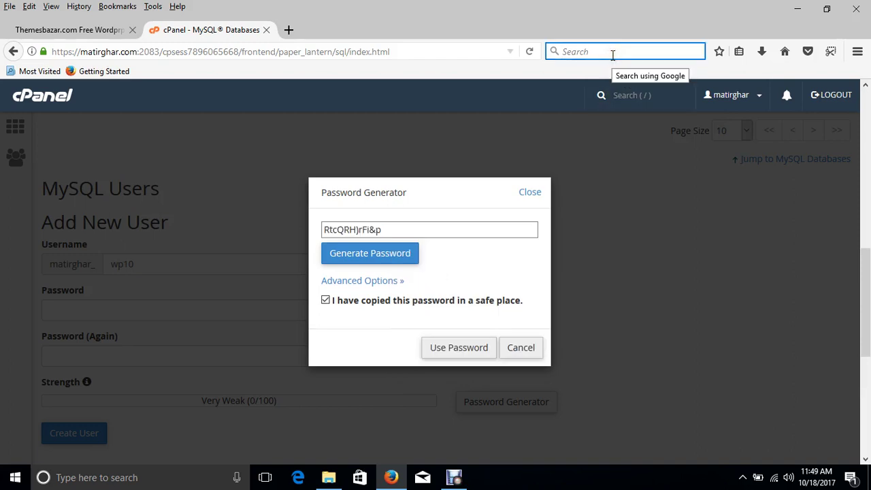
{"action": "key", "text": "ctrl+v"}
- Apply the generated password and create the matirghar_wp10 user, then return to MySQL Databases
{"action": "left_click", "coordinate": [441, 348]}
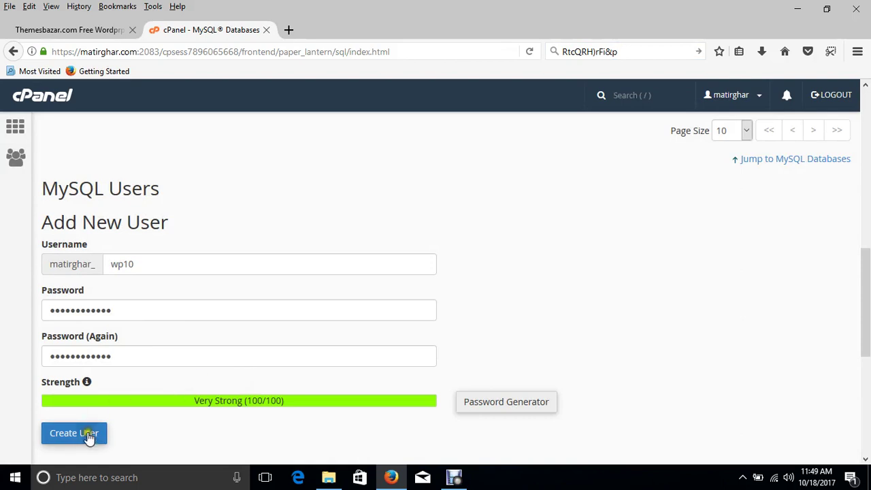
{"action": "left_click", "coordinate": [88, 437]}
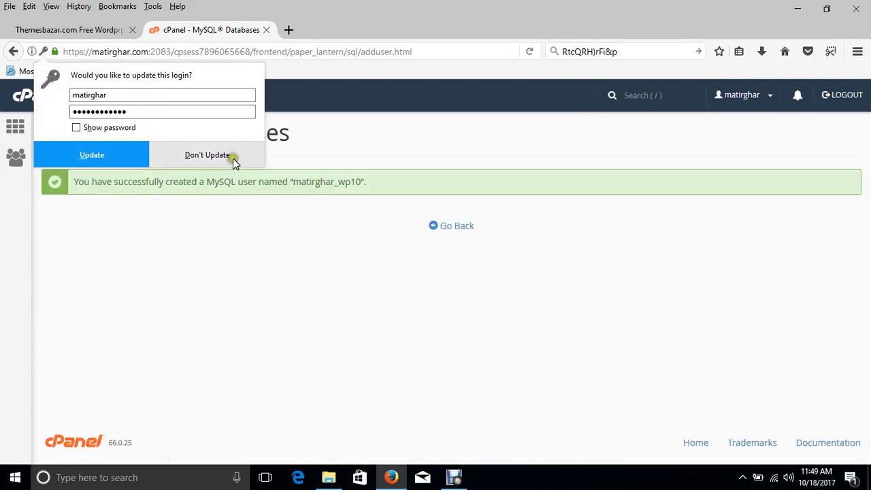
{"action": "left_click", "coordinate": [233, 158]}
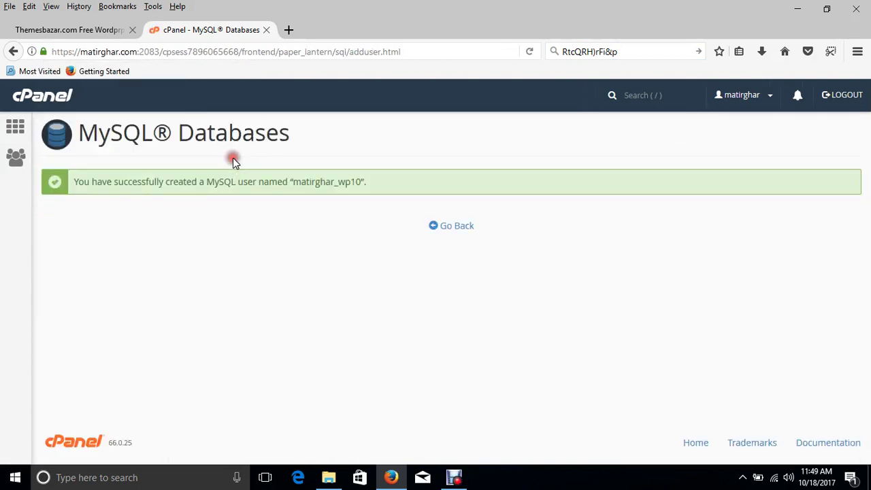
{"action": "left_click", "coordinate": [462, 229]}
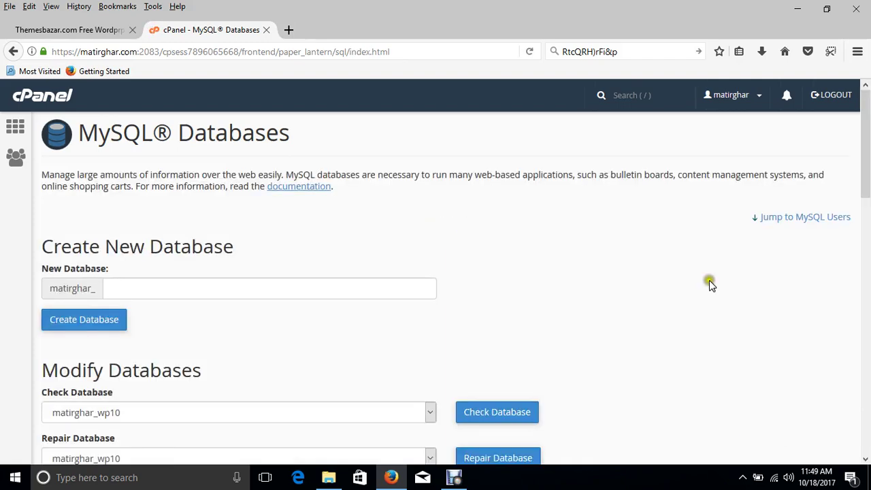
- Add the wp10 user to the wp10 database
{"action": "left_click_drag", "start_coordinate": [864, 171], "coordinate": [868, 419]}
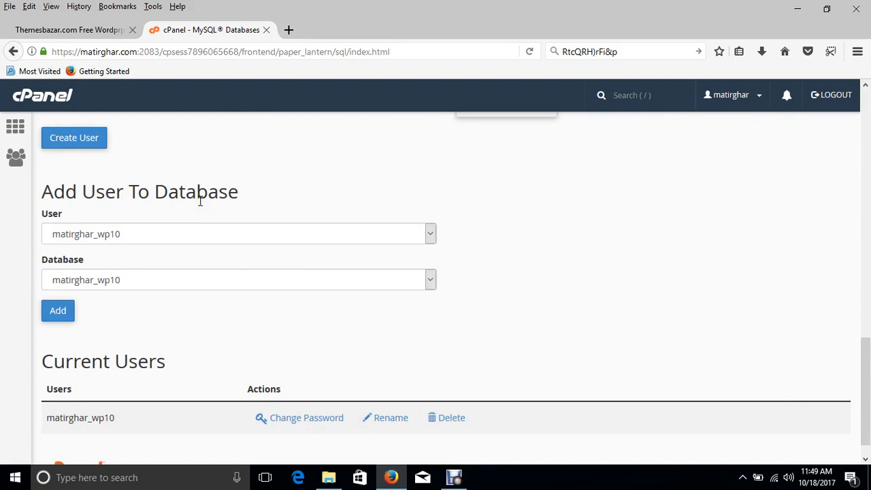
{"action": "left_click", "coordinate": [130, 231]}
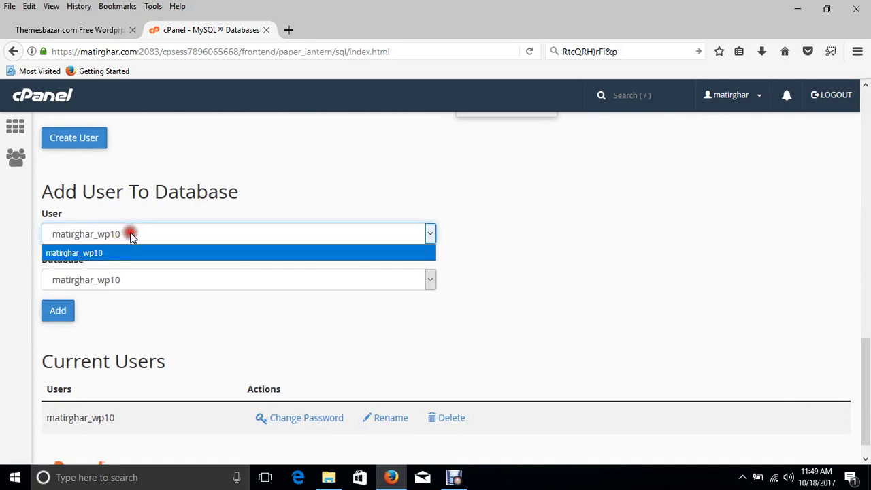
{"action": "left_click", "coordinate": [128, 252]}
{"action": "left_click", "coordinate": [127, 279]}
{"action": "left_click", "coordinate": [124, 280]}
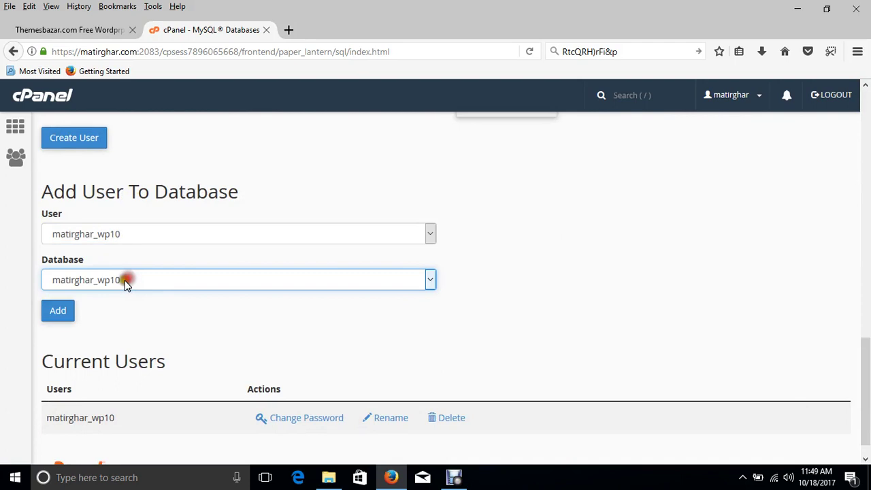
{"action": "left_click", "coordinate": [62, 317]}
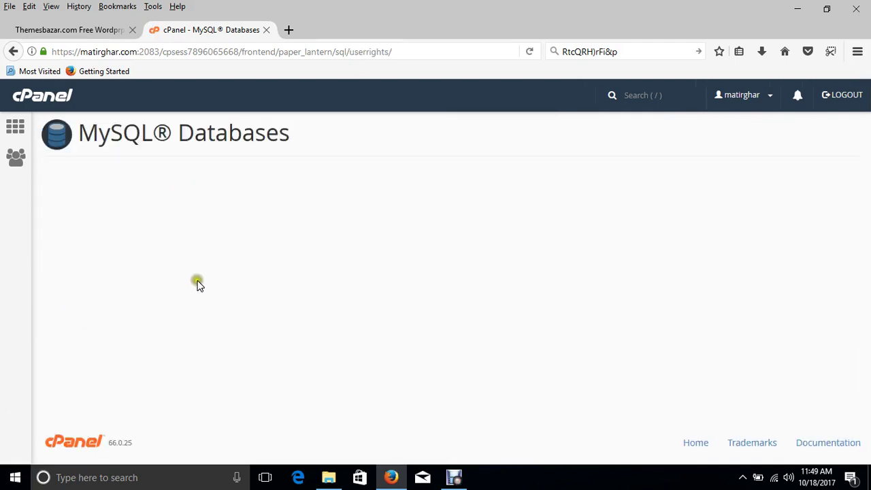
- Grant the wp10 user ALL PRIVILEGES on the database and return to cPanel home
{"action": "left_click", "coordinate": [52, 251]}
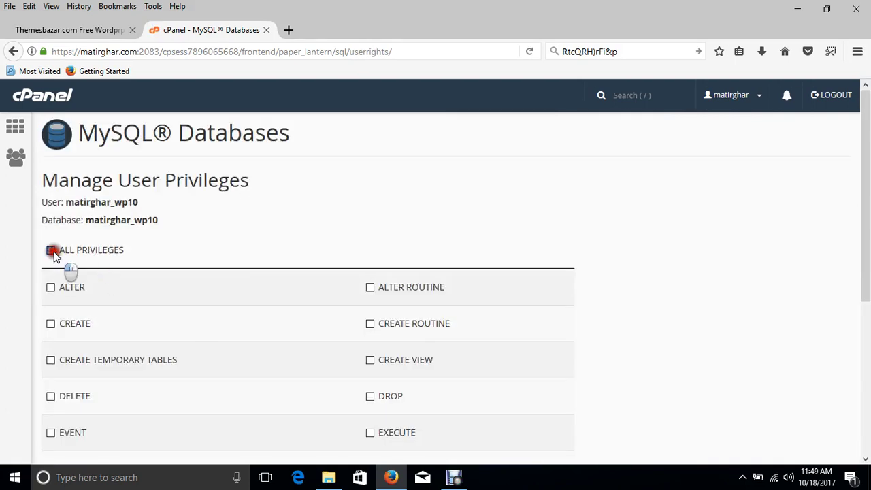
{"action": "left_click_drag", "start_coordinate": [868, 196], "coordinate": [843, 320]}
{"action": "left_click", "coordinate": [96, 452]}
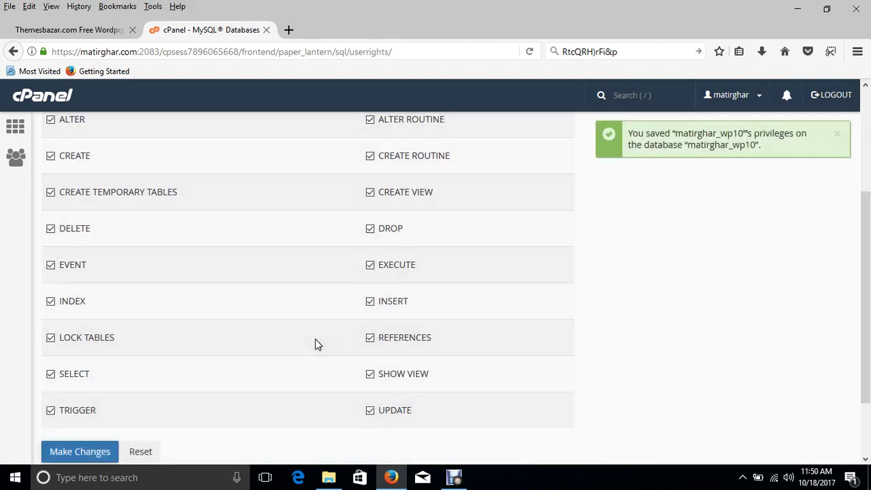
{"action": "left_click_drag", "start_coordinate": [865, 243], "coordinate": [865, 142]}
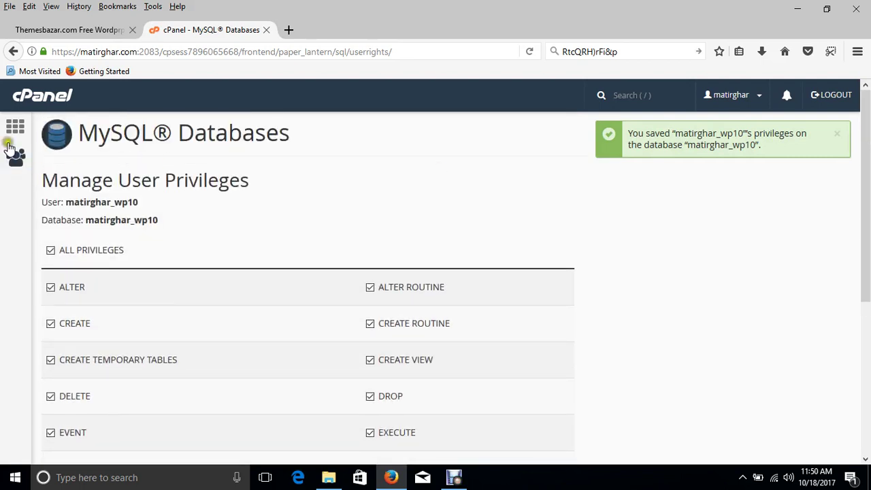
{"action": "left_click", "coordinate": [15, 128]}
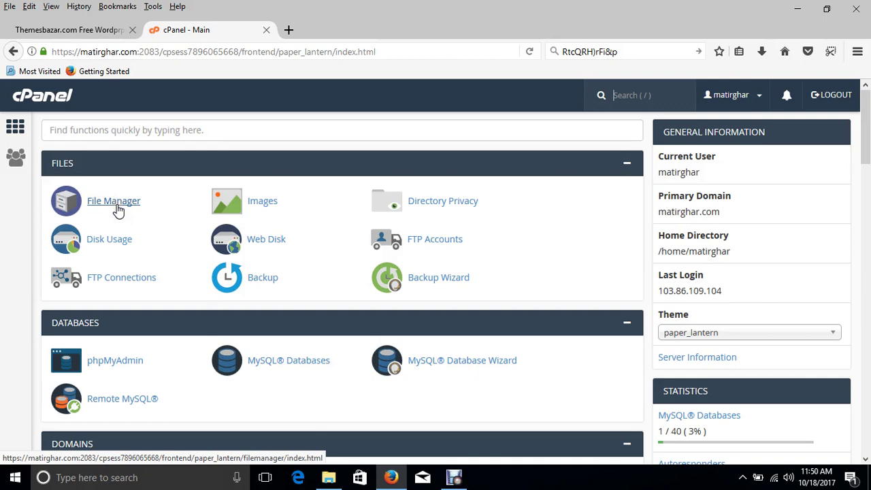
{"action": "left_click", "coordinate": [117, 209]}
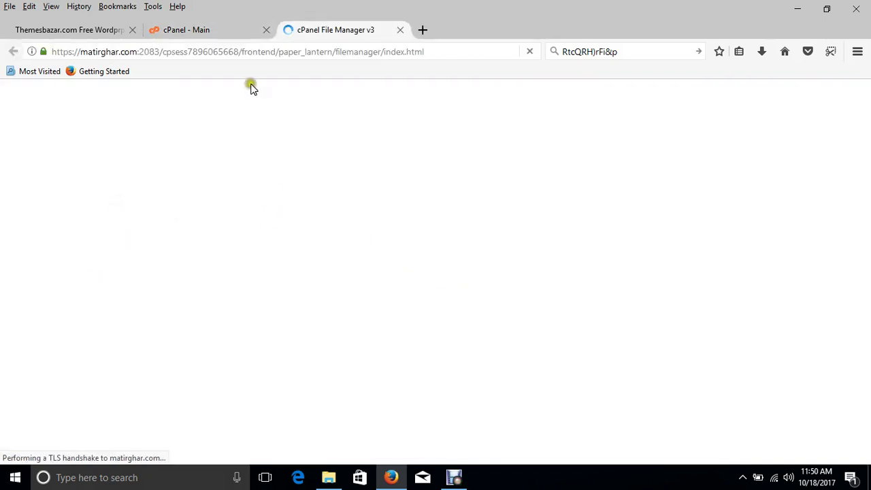
{"action": "left_click", "coordinate": [218, 33]}
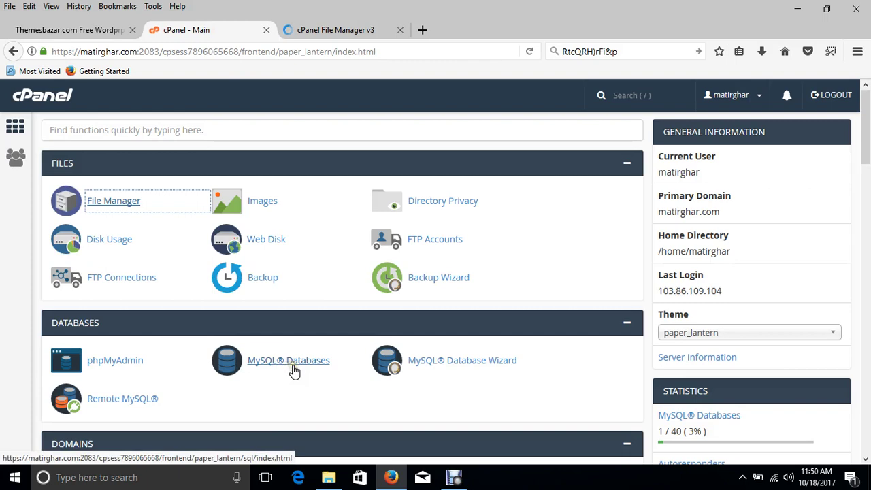
{"action": "left_click", "coordinate": [268, 364]}
{"action": "left_click", "coordinate": [272, 366]}
{"action": "left_click", "coordinate": [111, 206]}
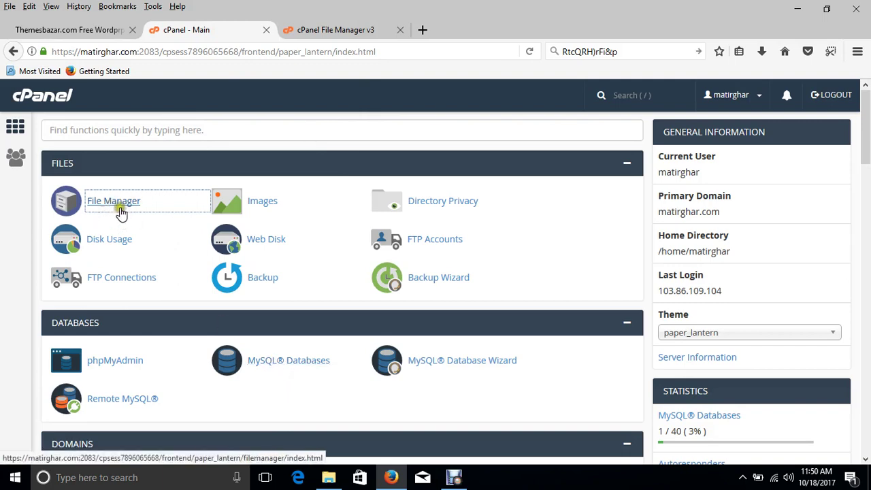
{"action": "left_click", "coordinate": [279, 95]}
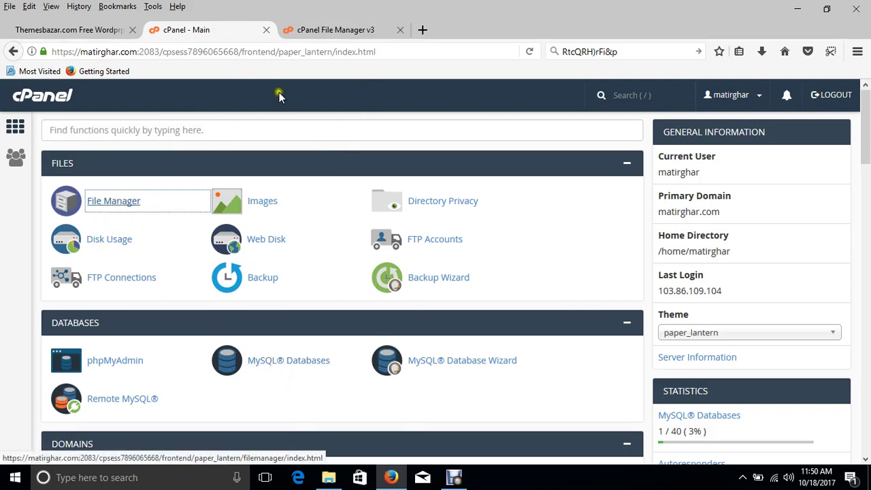
{"action": "left_click", "coordinate": [101, 206]}
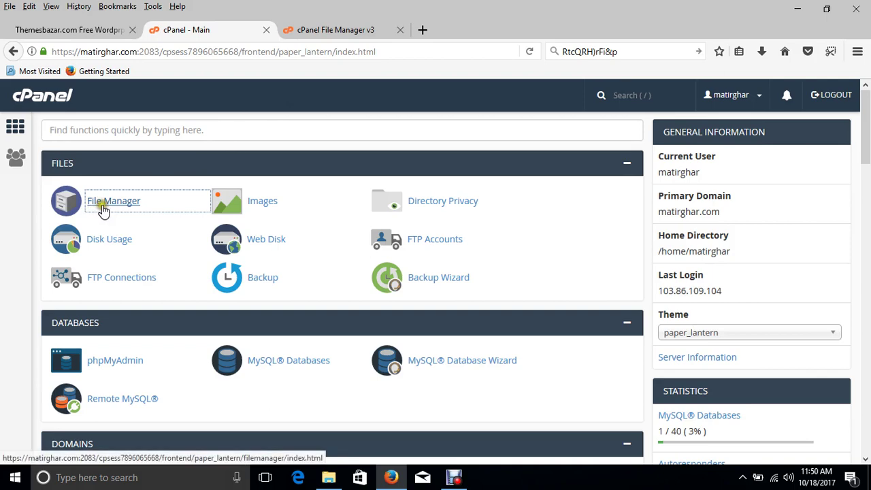
{"action": "left_click", "coordinate": [338, 31]}
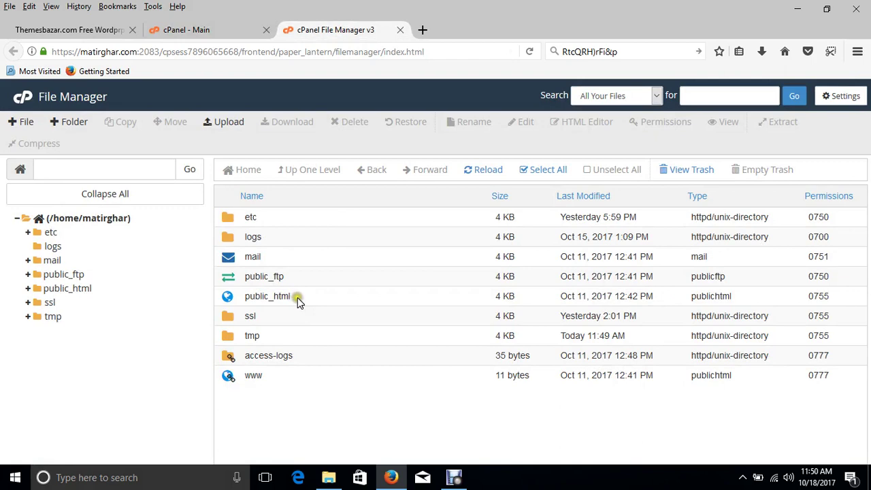
{"action": "left_click", "coordinate": [328, 460]}
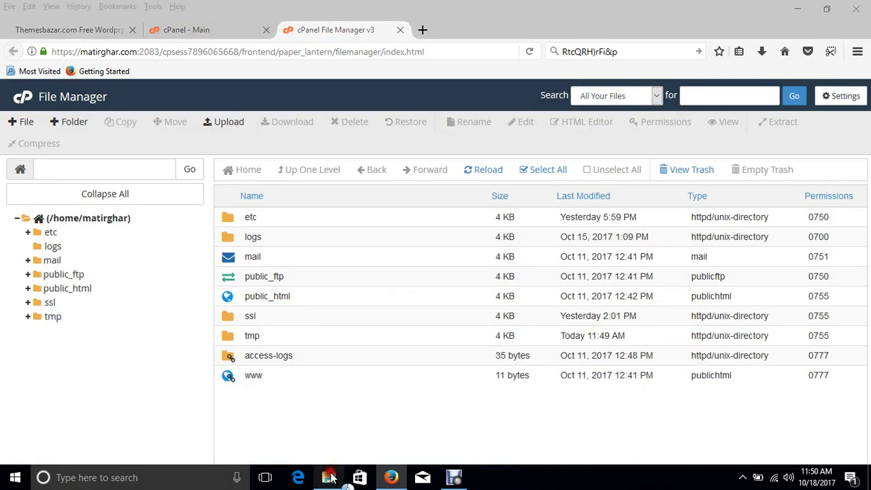
{"action": "double_click", "coordinate": [261, 143]}
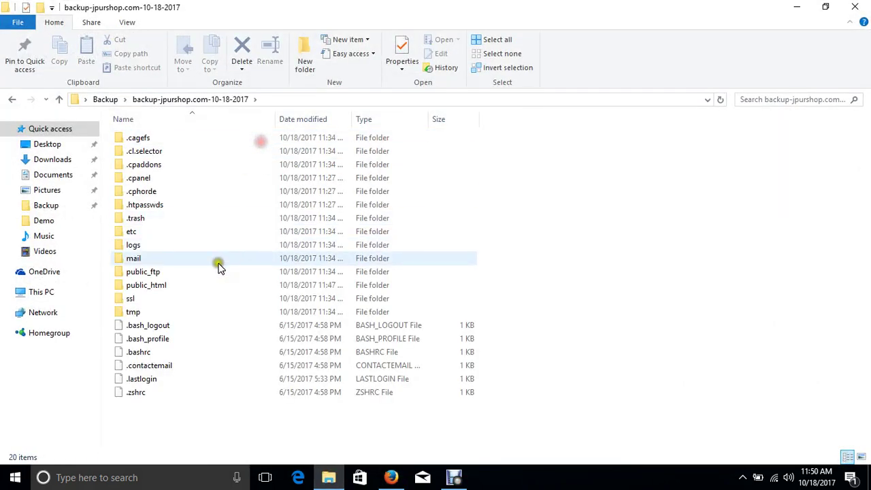
{"action": "double_click", "coordinate": [192, 285]}
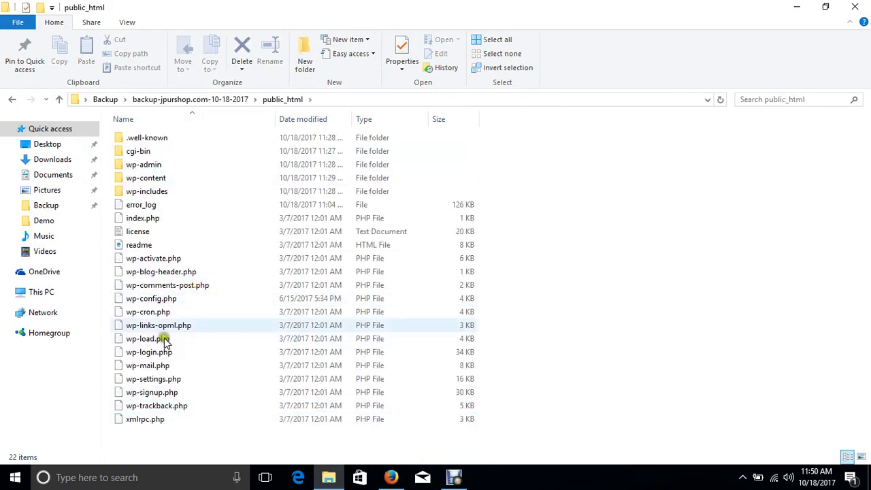
{"action": "left_click", "coordinate": [392, 479]}
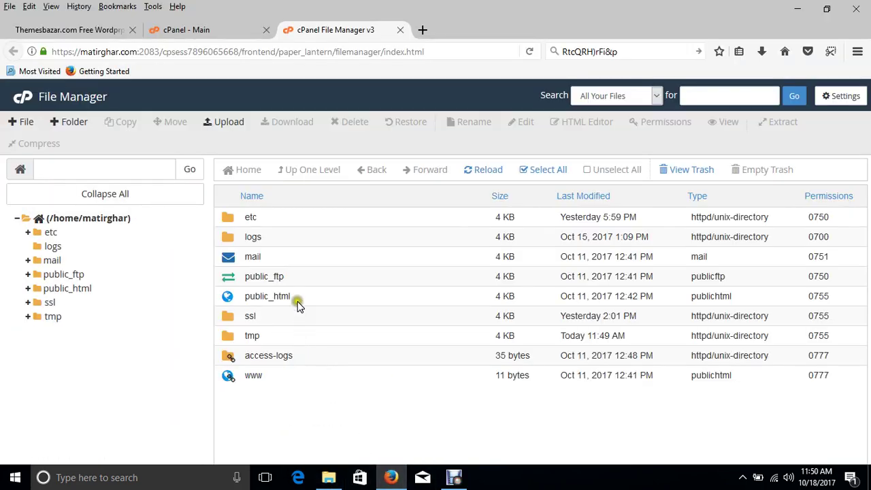
- Upload public_html.zip from Desktop > Backup into /home/matirghar/public_html
{"action": "double_click", "coordinate": [299, 298]}
{"action": "left_click", "coordinate": [285, 285]}
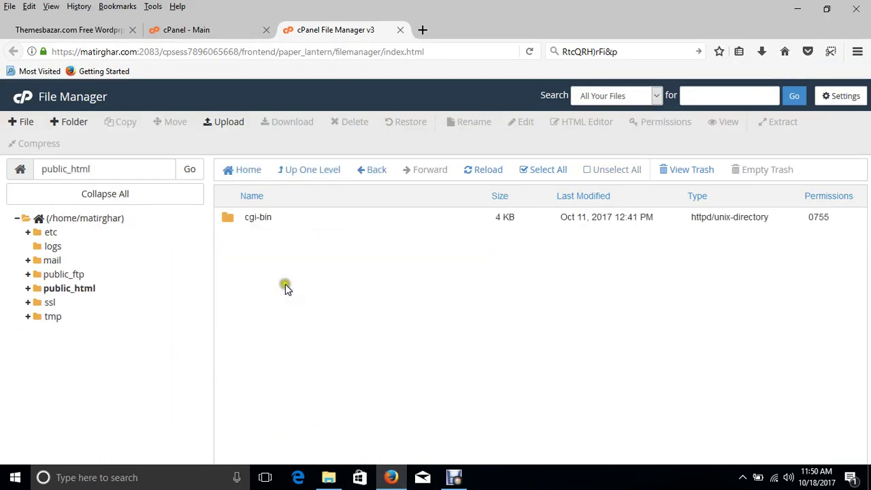
{"action": "left_click", "coordinate": [227, 124]}
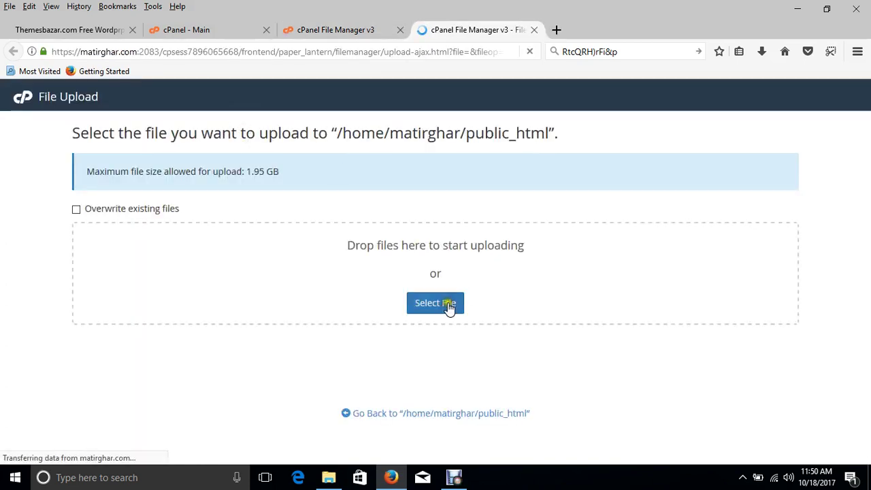
{"action": "left_click", "coordinate": [447, 306]}
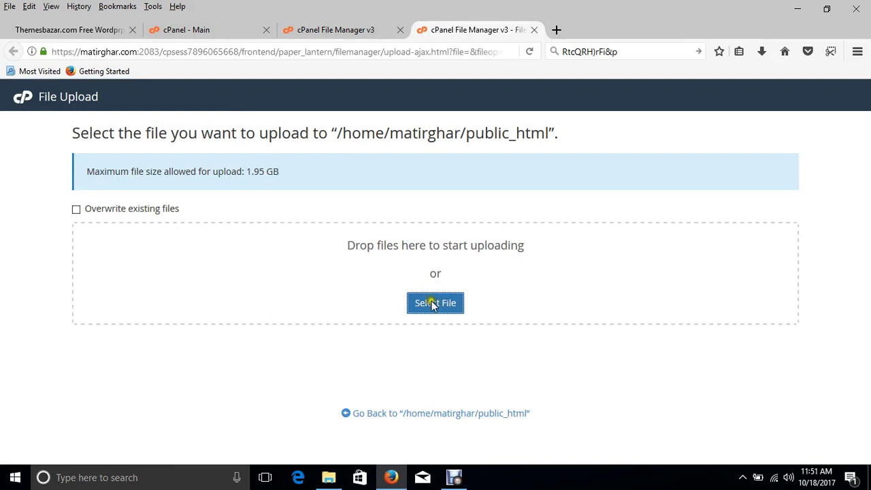
{"action": "left_click", "coordinate": [420, 305]}
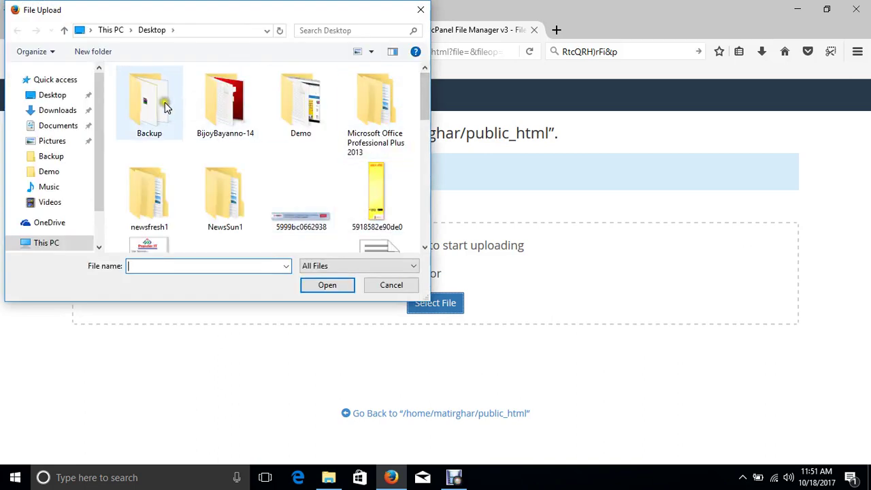
{"action": "double_click", "coordinate": [164, 103]}
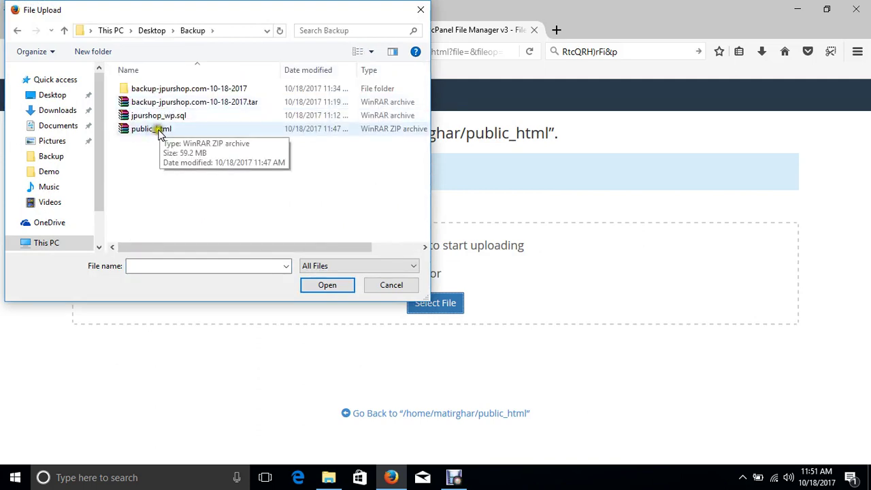
{"action": "left_click", "coordinate": [155, 129]}
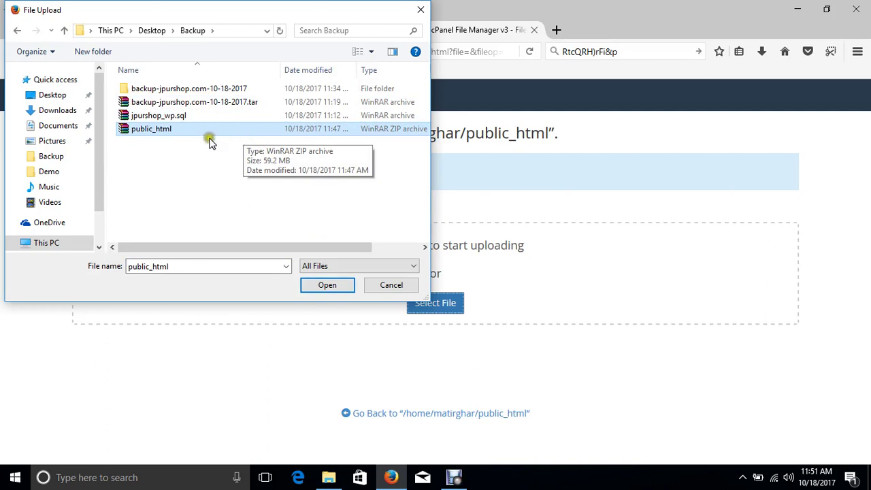
{"action": "left_click", "coordinate": [321, 287]}
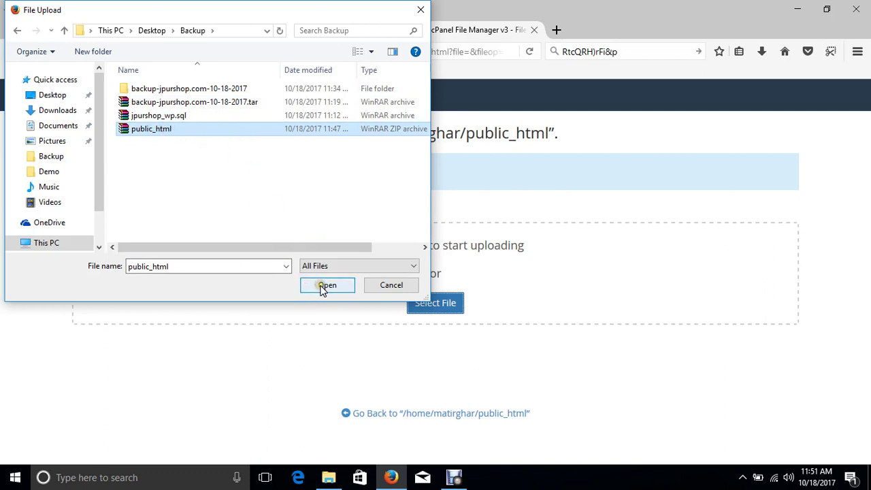
{"action": "left_click", "coordinate": [332, 291]}
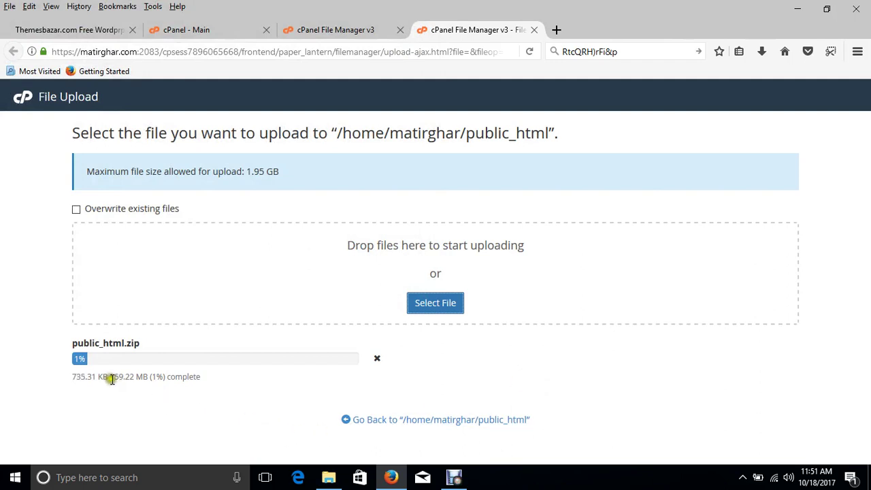
{"action": "left_click_drag", "start_coordinate": [112, 379], "coordinate": [136, 380]}
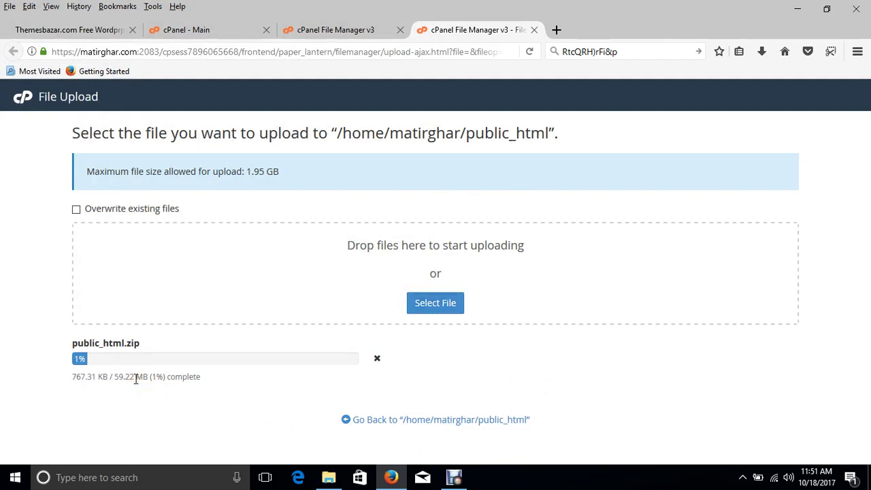
{"action": "left_click", "coordinate": [188, 30]}
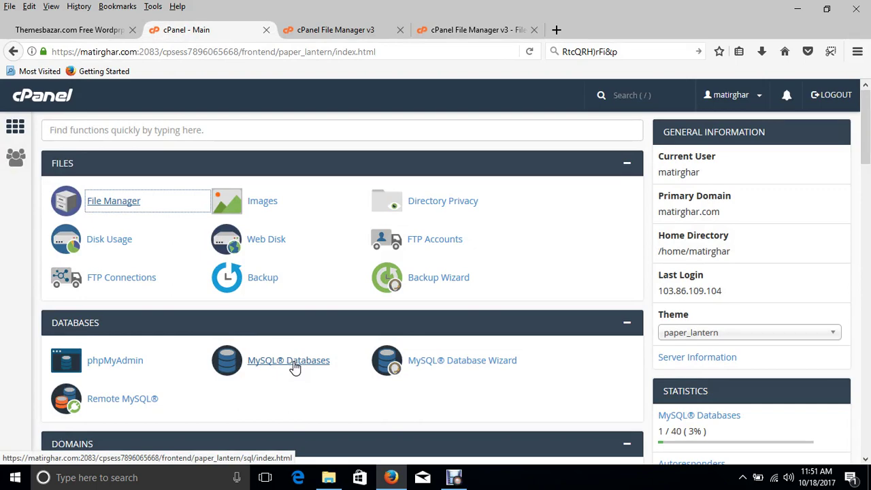
- Launch phpMyAdmin from the cPanel Databases section in a new tab
{"action": "left_click", "coordinate": [93, 367]}
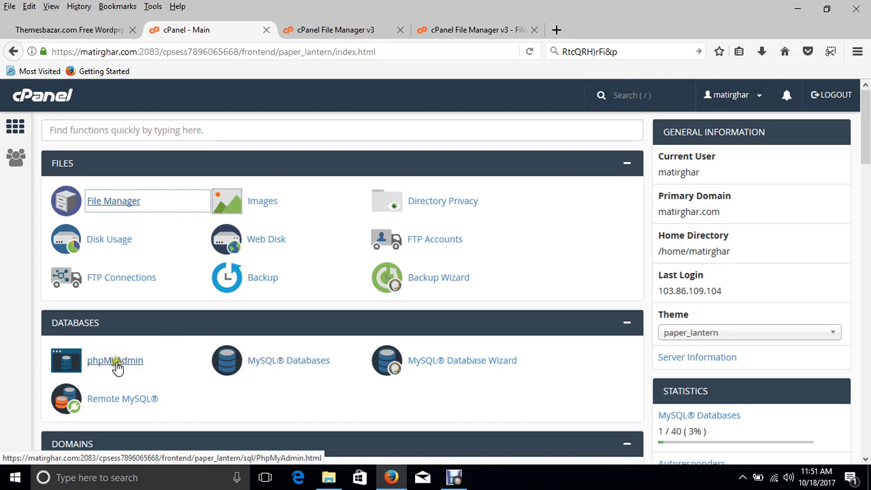
{"action": "left_click", "coordinate": [117, 368]}
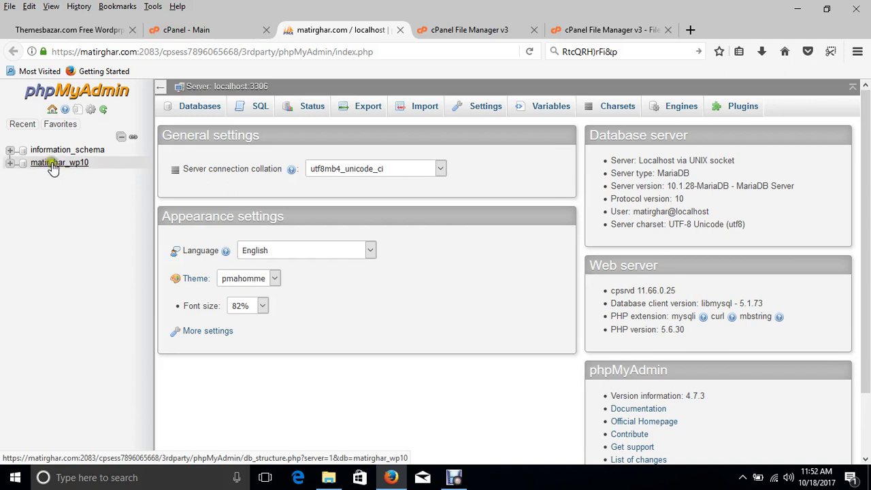
- Select matirghar_wp10 in the left tree and go to its Import page
{"action": "left_click", "coordinate": [53, 167]}
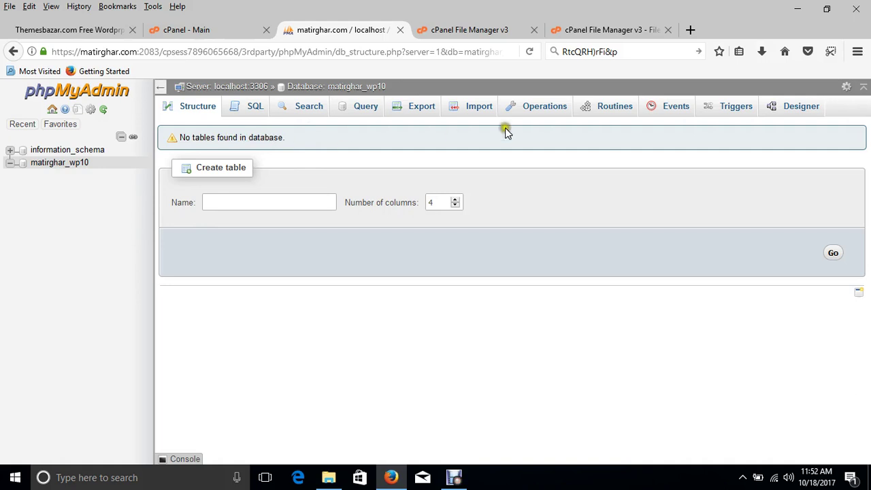
{"action": "left_click", "coordinate": [479, 109]}
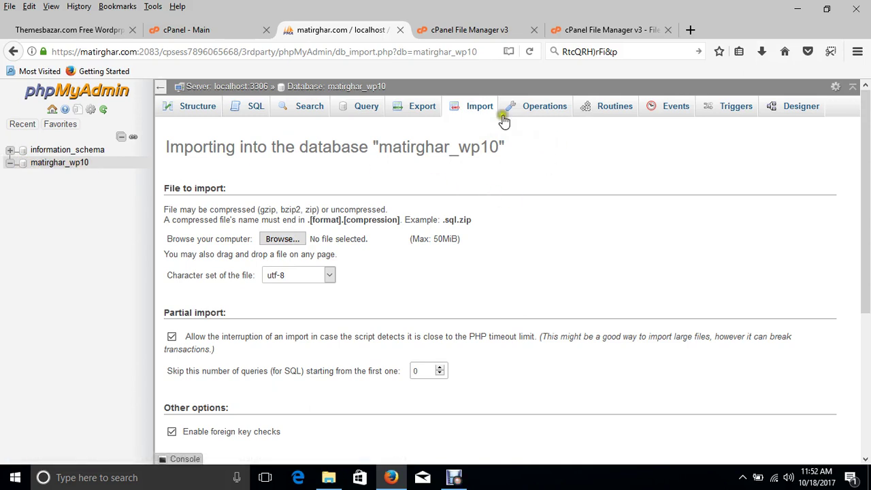
- Import the jpurshop_wp.sql dump into matirghar_wp10, checking the zip upload meanwhile
{"action": "left_click", "coordinate": [283, 240]}
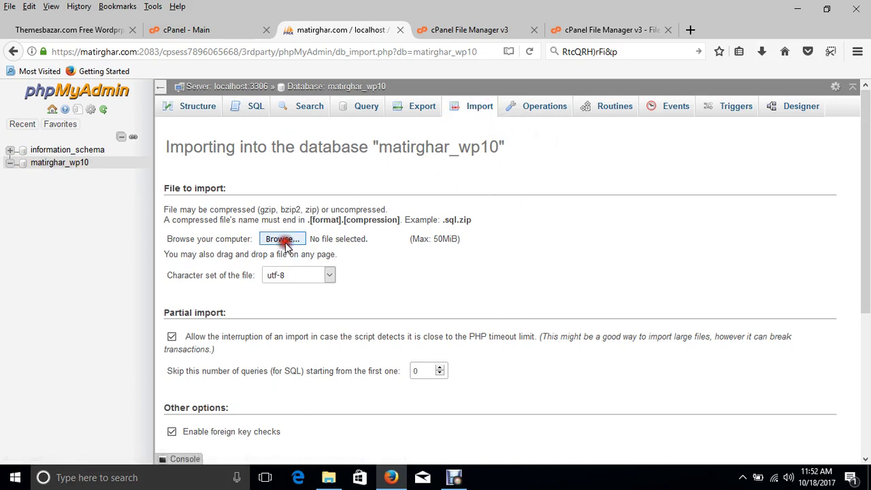
{"action": "left_click", "coordinate": [178, 116]}
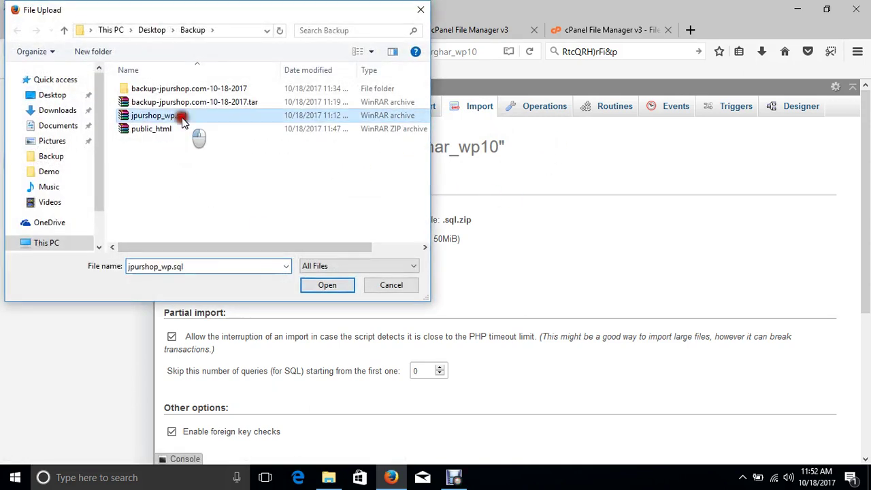
{"action": "left_click", "coordinate": [328, 284]}
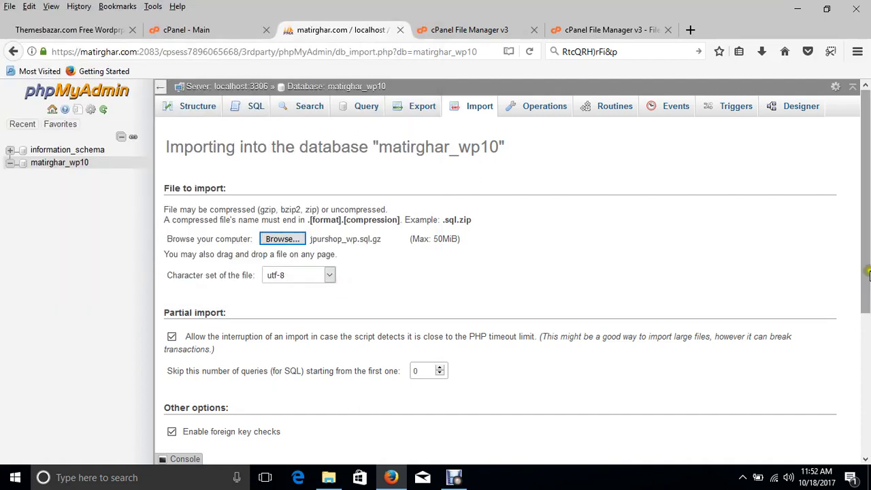
{"action": "left_click_drag", "start_coordinate": [865, 265], "coordinate": [866, 381]}
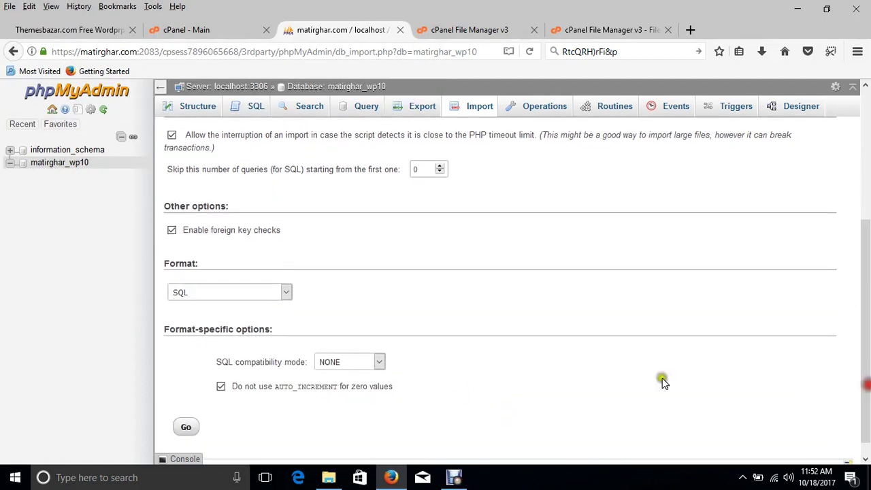
{"action": "left_click", "coordinate": [186, 426]}
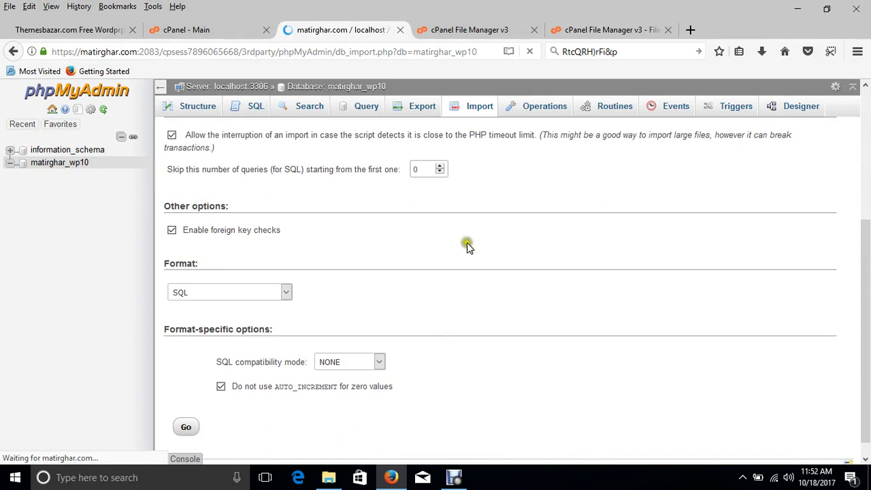
{"action": "left_click", "coordinate": [585, 29]}
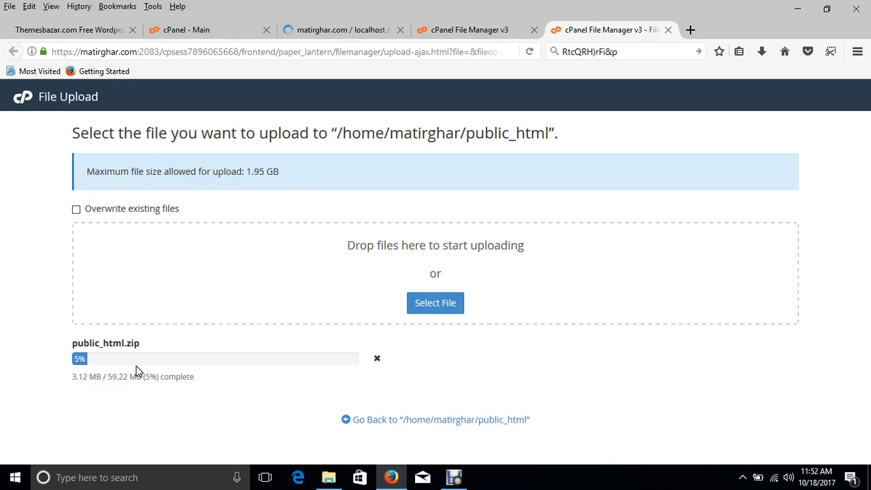
{"action": "left_click", "coordinate": [406, 346]}
{"action": "left_click", "coordinate": [335, 36]}
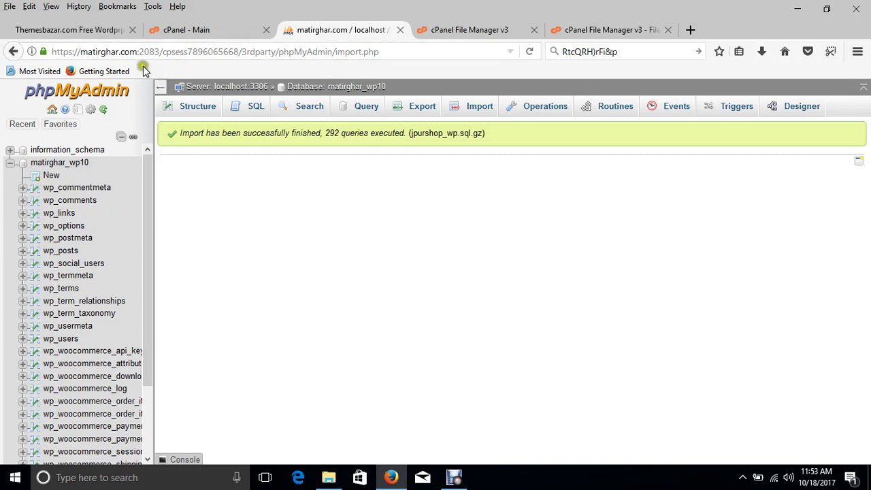
- Open the wp_options table and bring up the siteurl row for editing
{"action": "left_click", "coordinate": [66, 226]}
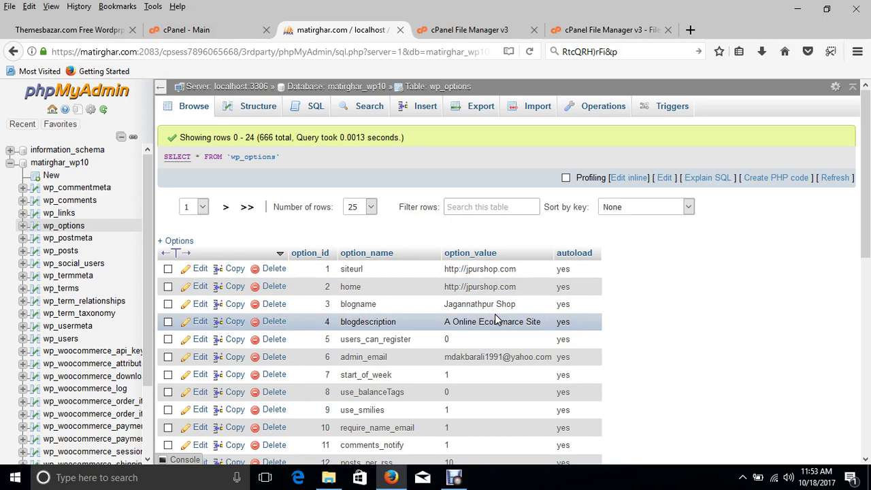
{"action": "left_click", "coordinate": [306, 321]}
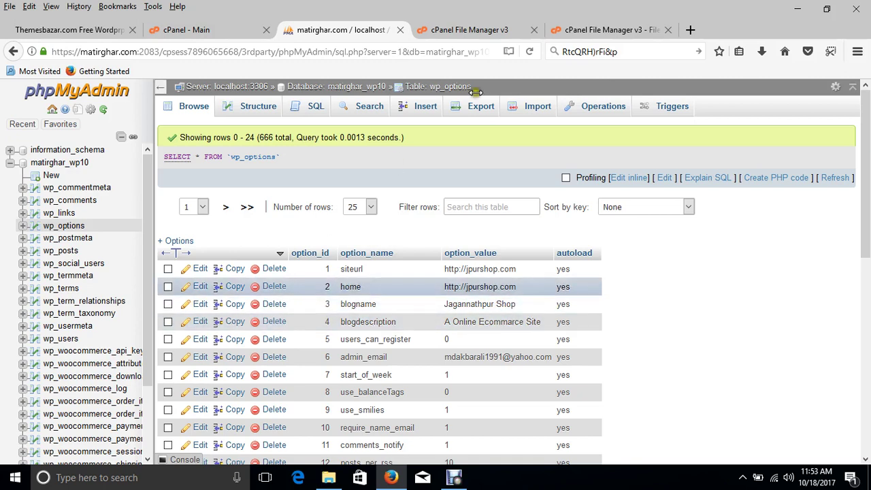
{"action": "left_click", "coordinate": [616, 29]}
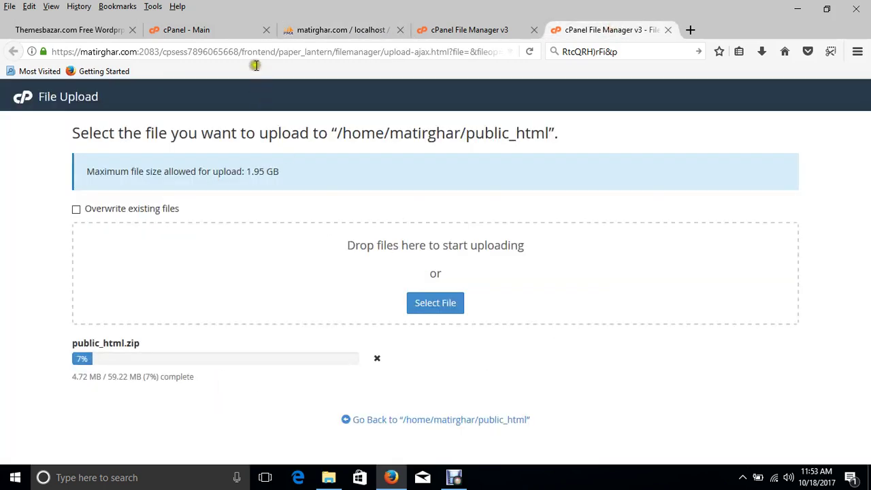
{"action": "left_click", "coordinate": [311, 30]}
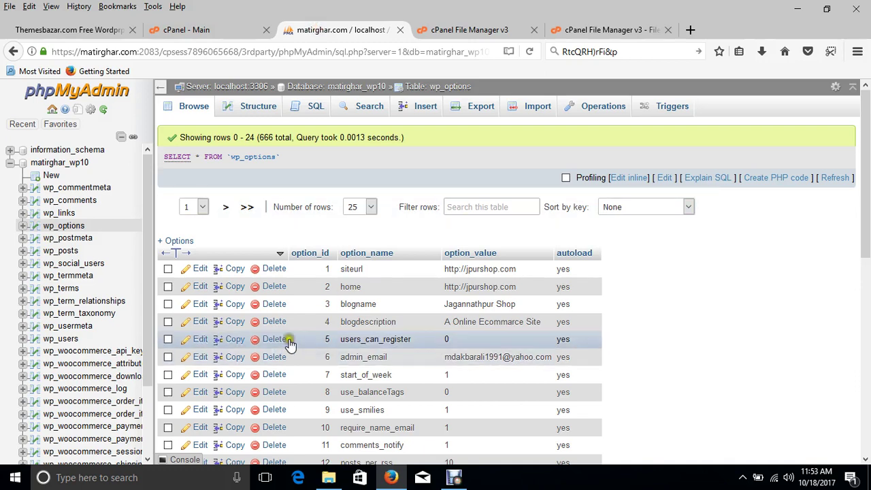
{"action": "left_click", "coordinate": [199, 269]}
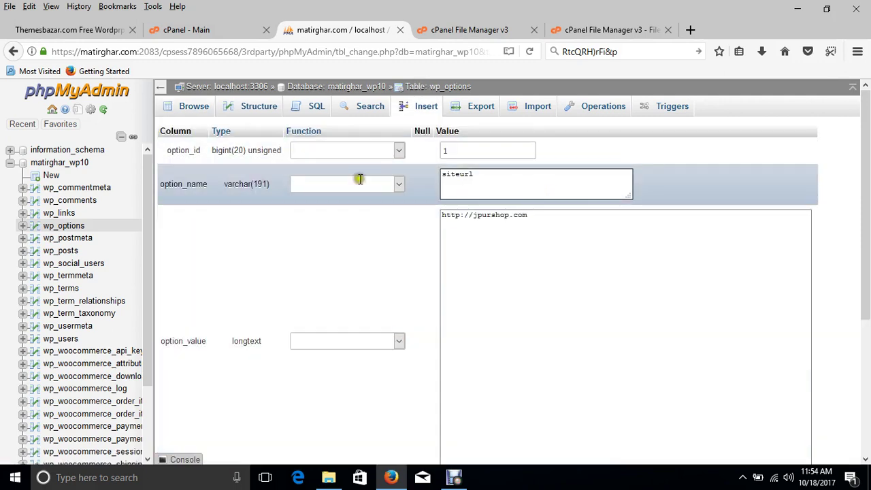
{"action": "left_click_drag", "start_coordinate": [79, 52], "coordinate": [138, 52]}
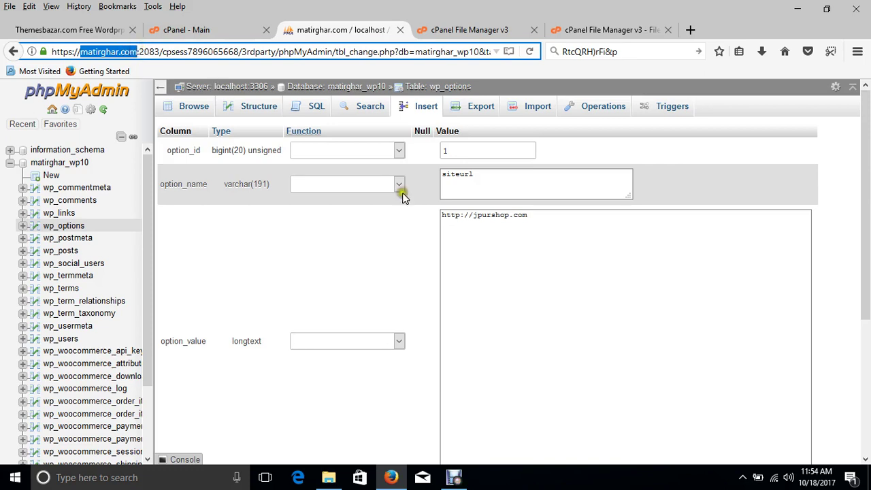
{"action": "left_click", "coordinate": [473, 216]}
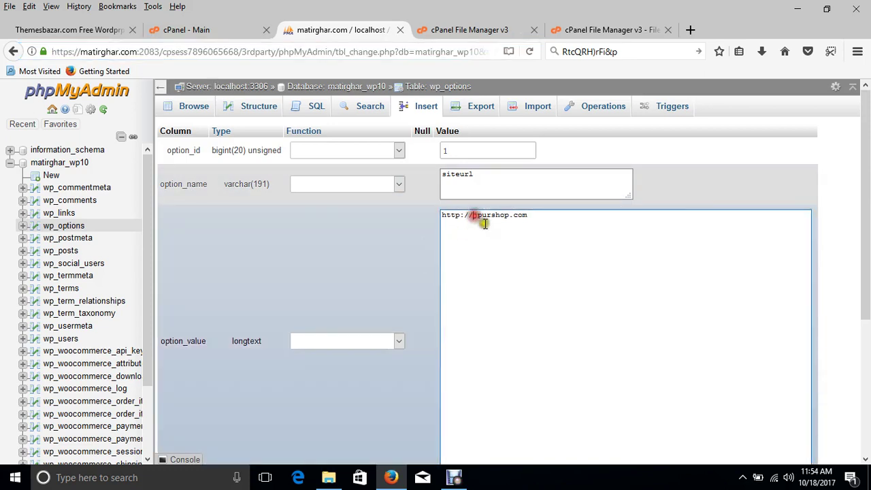
{"action": "left_click", "coordinate": [530, 225], "text": "shift"}
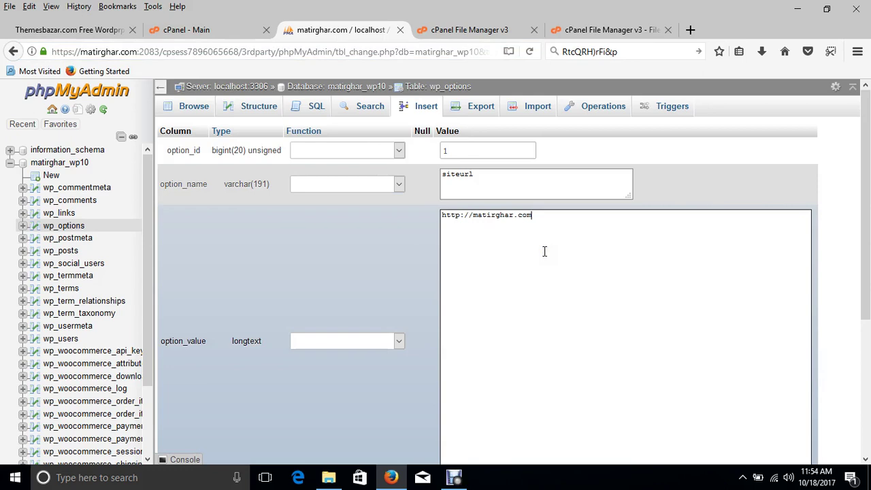
{"action": "scroll", "coordinate": [712, 263], "scroll_direction": "down", "scroll_amount": 4}
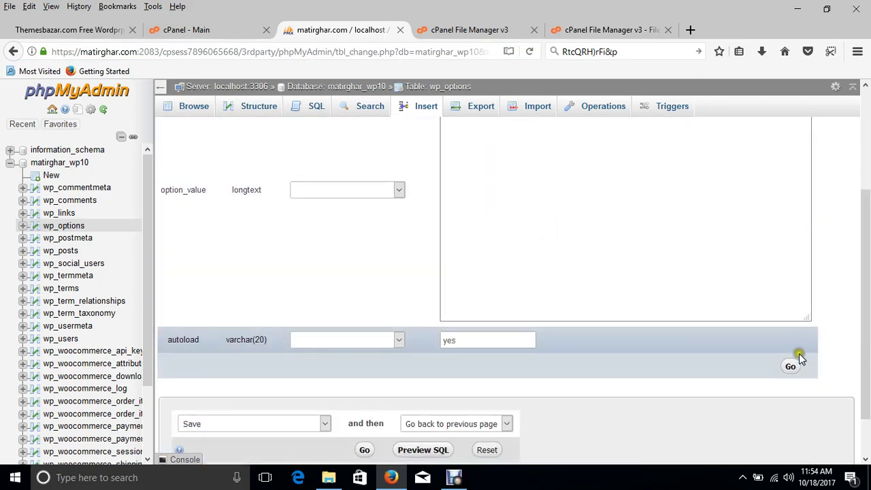
{"action": "left_click", "coordinate": [790, 365]}
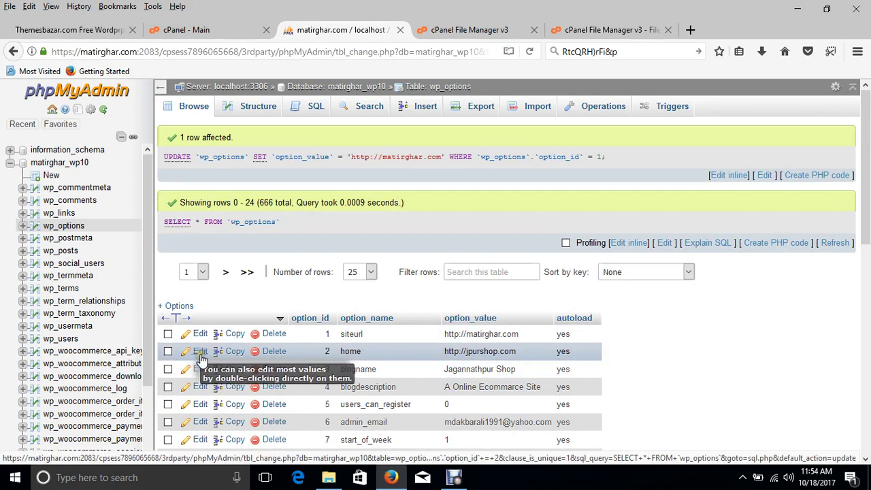
{"action": "left_click", "coordinate": [201, 352]}
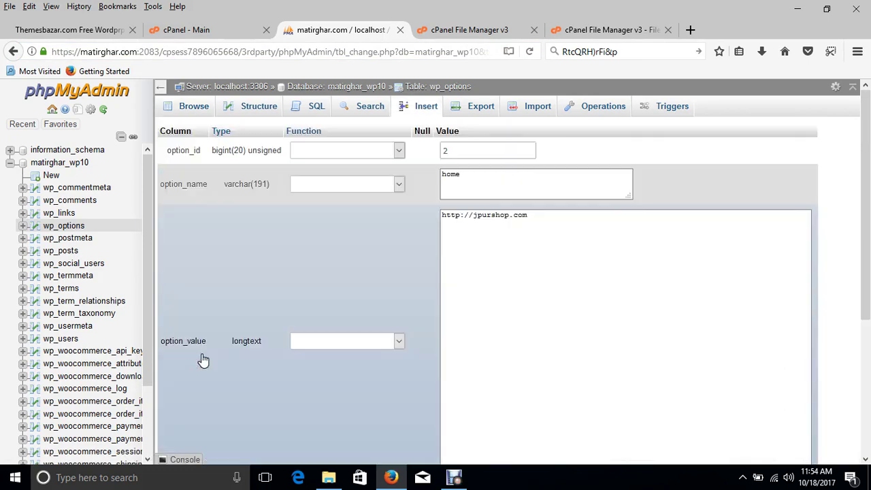
{"action": "left_click_drag", "start_coordinate": [527, 215], "coordinate": [473, 216]}
{"action": "type", "text": "matirghar.com"}
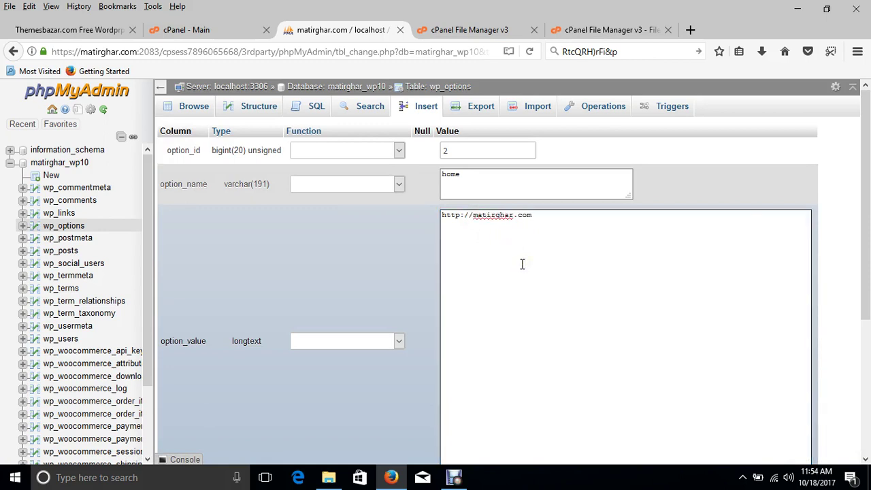
{"action": "left_click_drag", "start_coordinate": [867, 261], "coordinate": [867, 343]}
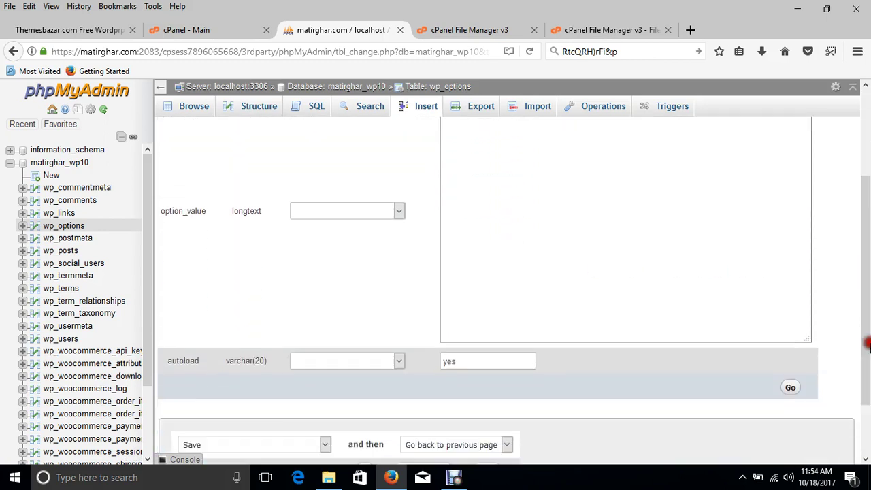
{"action": "left_click", "coordinate": [789, 386]}
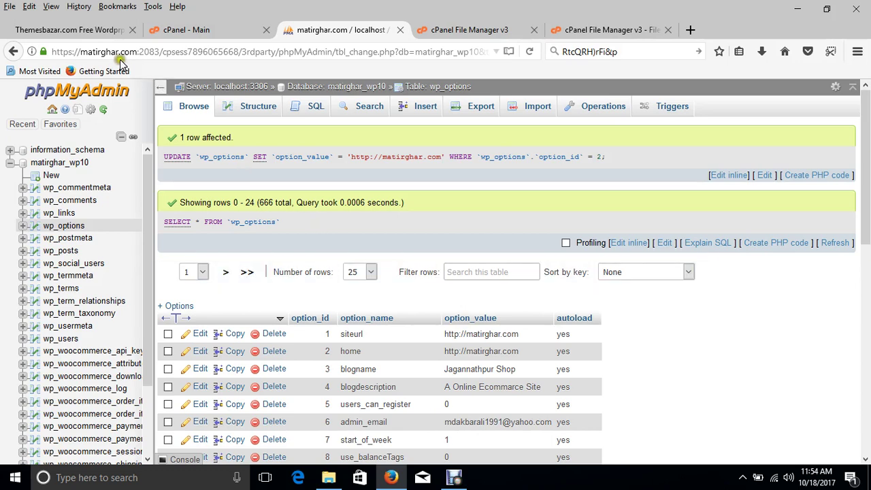
{"action": "double_click", "coordinate": [100, 51]}
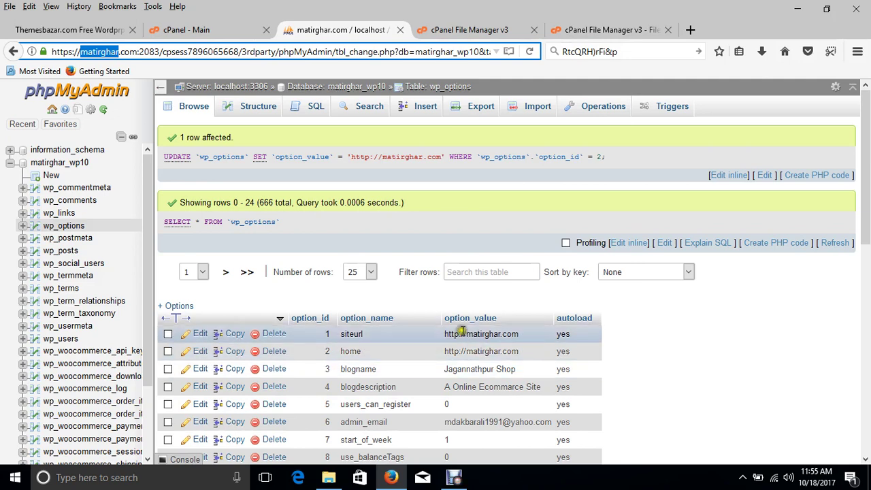
{"action": "left_click_drag", "start_coordinate": [467, 333], "coordinate": [511, 333]}
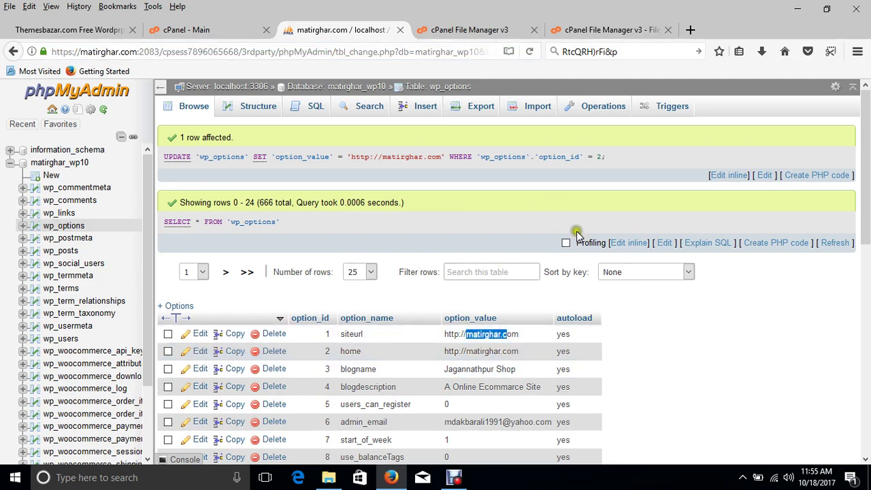
{"action": "left_click", "coordinate": [512, 334]}
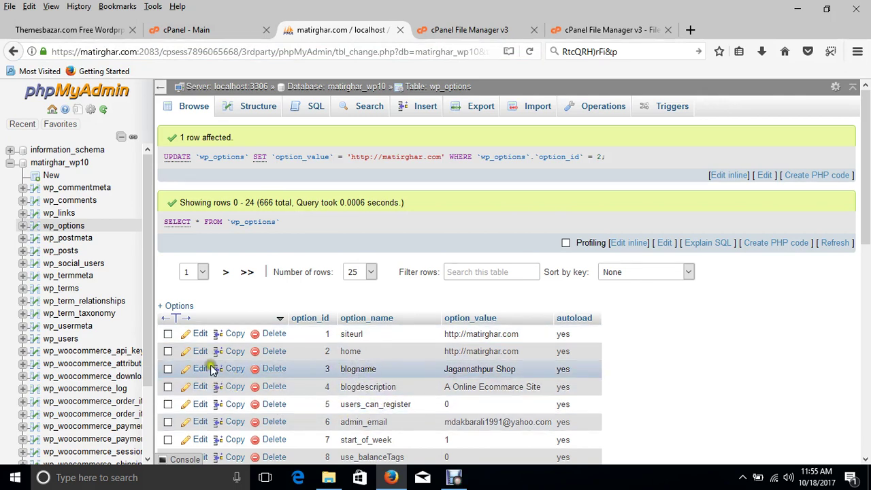
- Replace the blogname 'Jagannathpur Shop' with 'MatirGhar' and save the row
{"action": "double_click", "coordinate": [449, 374]}
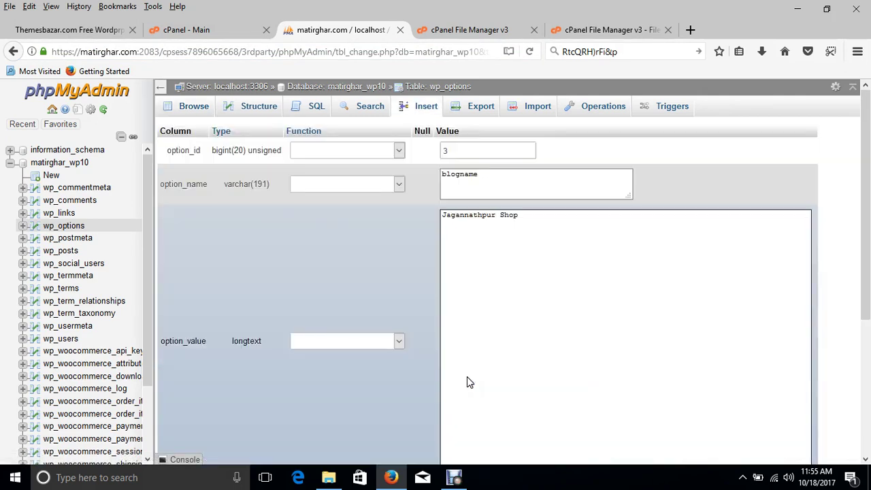
{"action": "left_click", "coordinate": [487, 217]}
{"action": "triple_click", "coordinate": [487, 217]}
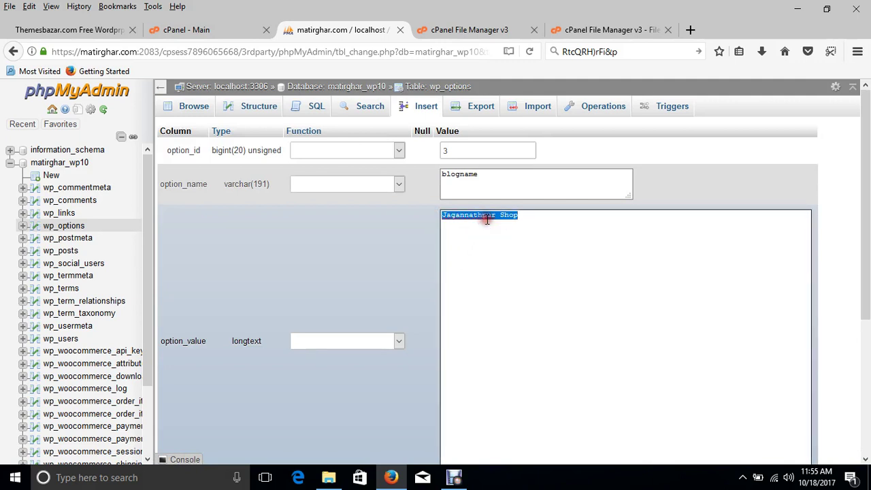
{"action": "type", "text": "Matir"}
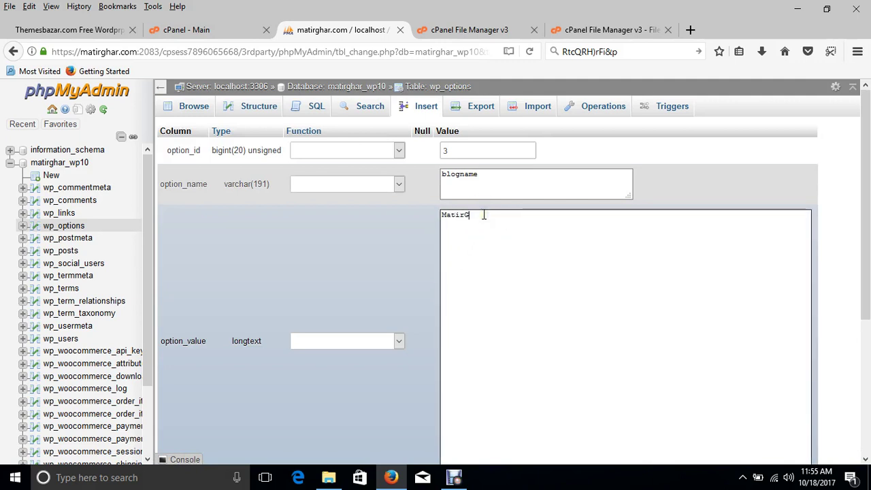
{"action": "type", "text": "G"}
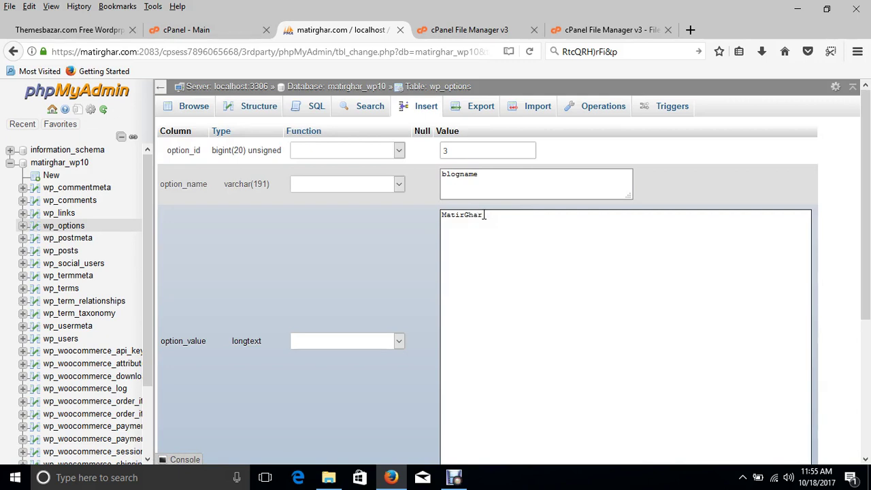
{"action": "scroll", "coordinate": [802, 352], "scroll_direction": "down", "scroll_amount": 3}
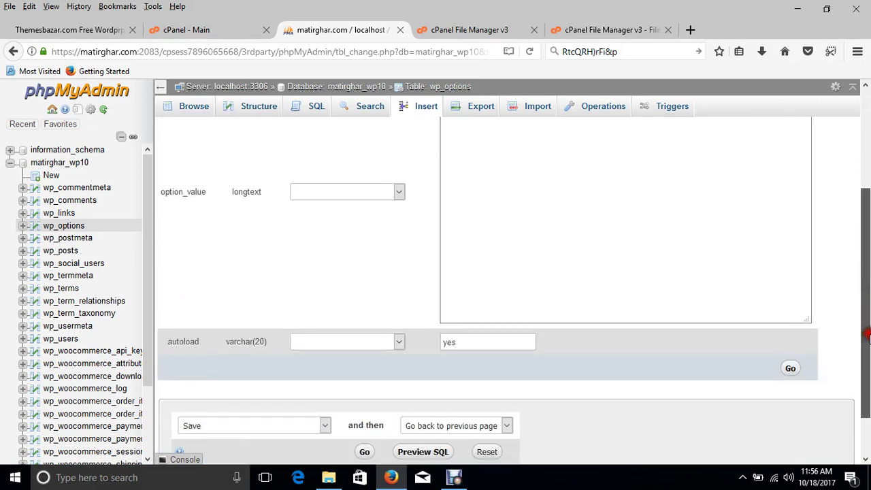
{"action": "left_click", "coordinate": [791, 362]}
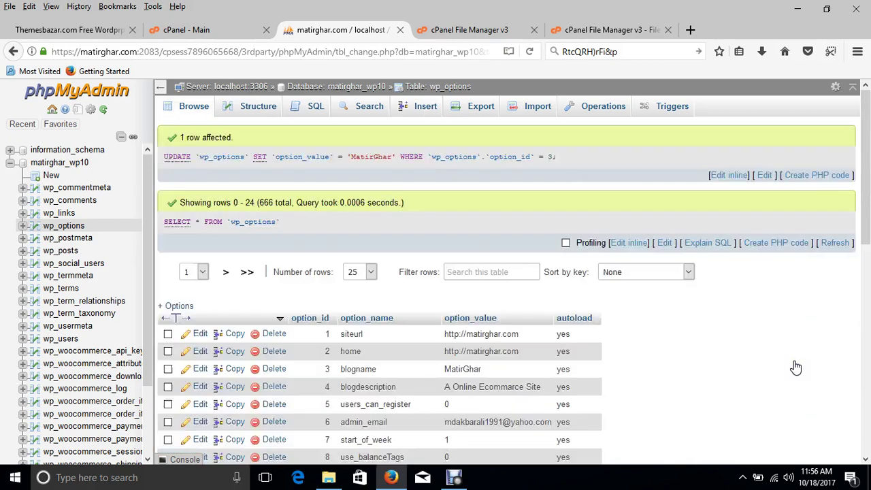
{"action": "left_click_drag", "start_coordinate": [866, 217], "coordinate": [867, 322]}
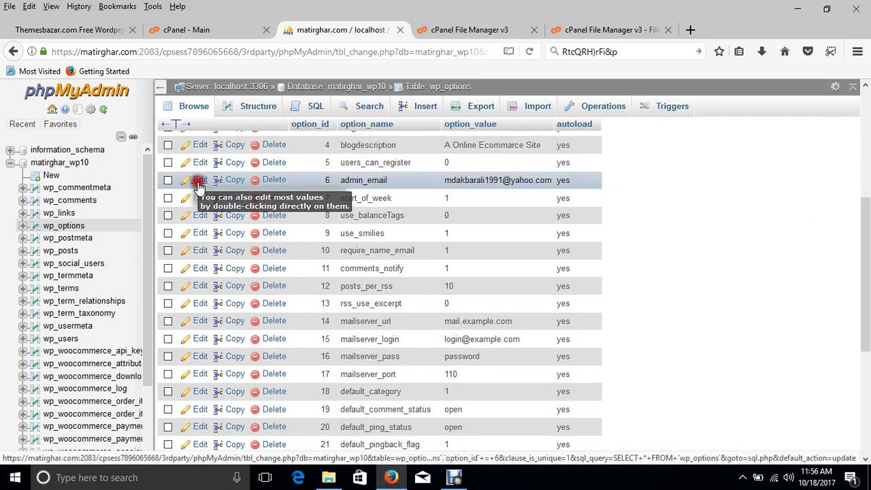
- Replace the admin_email value with the new matirghar.com contact address and save
{"action": "left_click", "coordinate": [198, 180]}
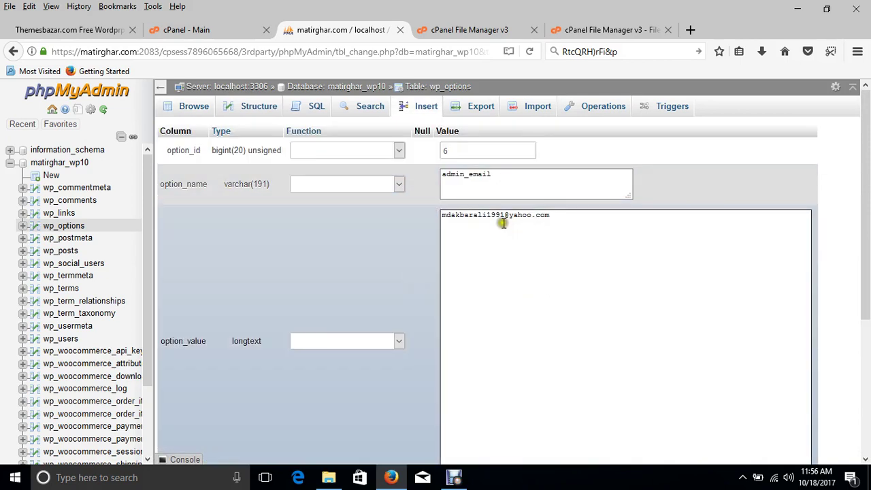
{"action": "triple_click", "coordinate": [504, 219]}
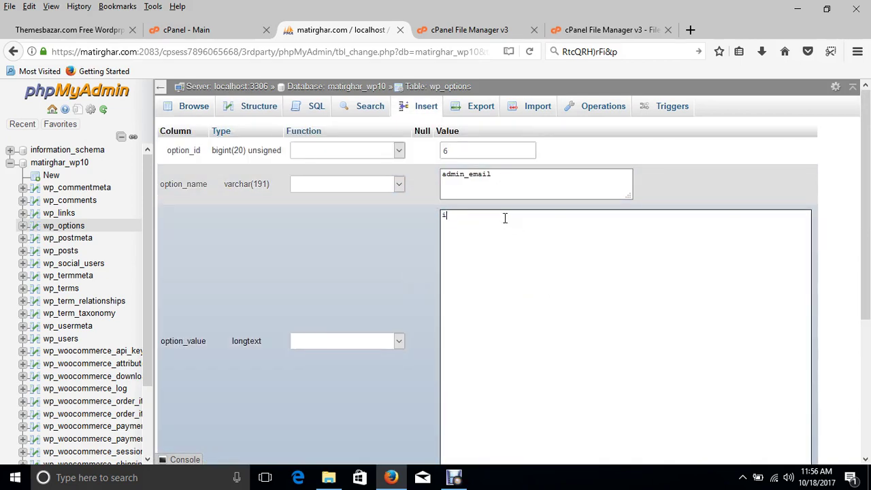
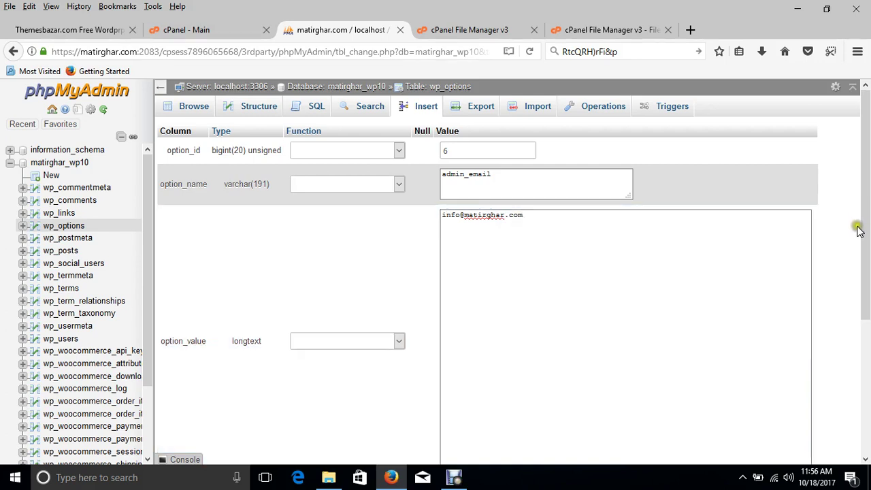
{"action": "scroll", "coordinate": [865, 239], "scroll_direction": "down", "scroll_amount": 5}
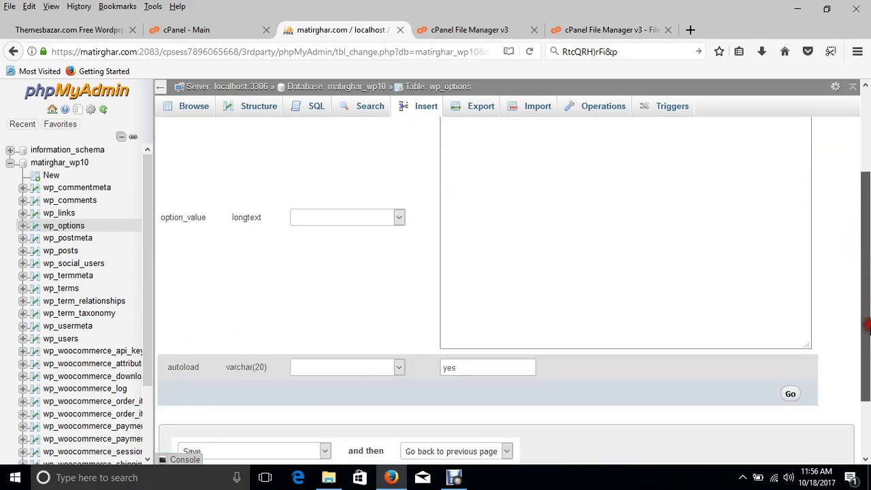
{"action": "left_click", "coordinate": [792, 360]}
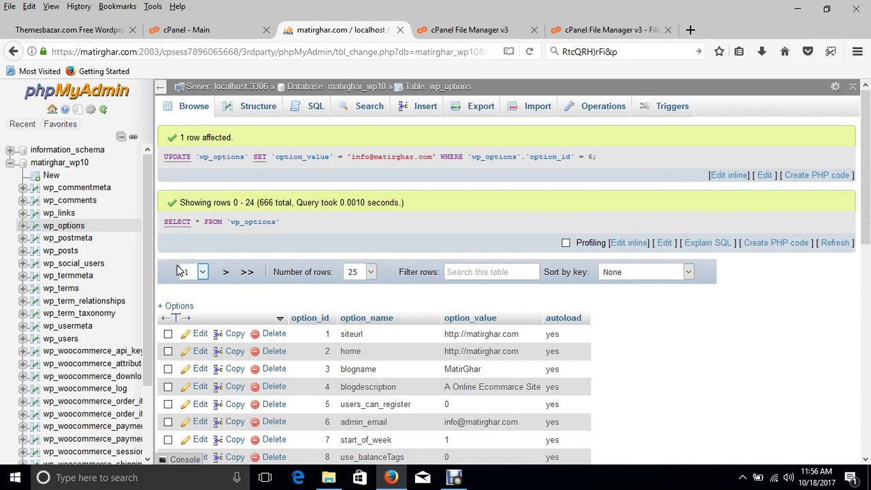
- Browse the wp_users table and open the first of its two user rows for editing
{"action": "left_click", "coordinate": [71, 340]}
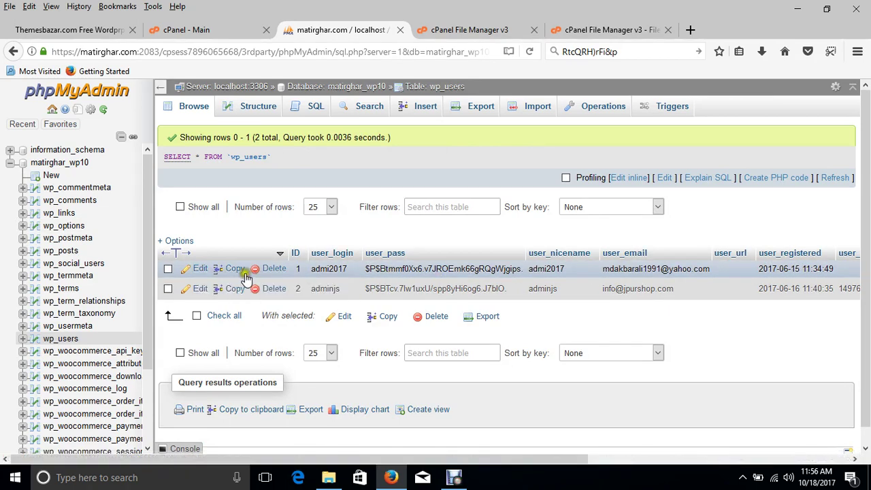
{"action": "left_click", "coordinate": [201, 270]}
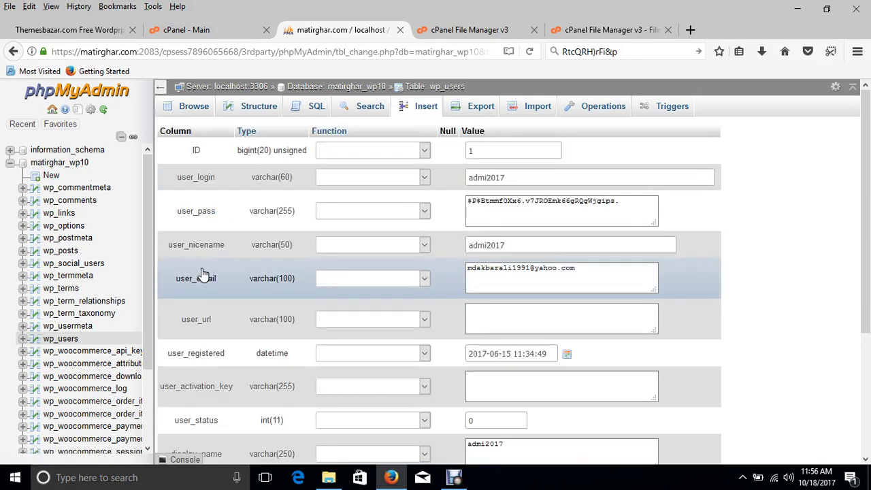
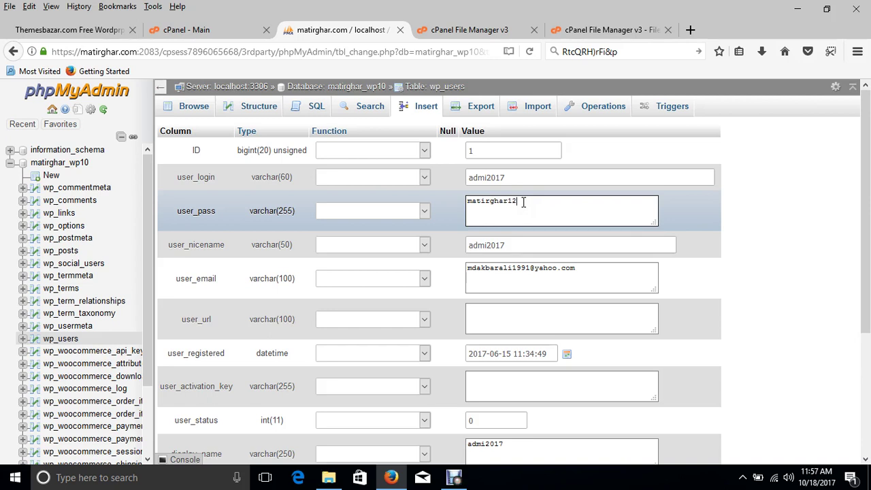
- Finish entering the admin's new password in user_pass and apply the MD5 function to it
{"action": "type", "text": "34"}
{"action": "double_click", "coordinate": [510, 200]}
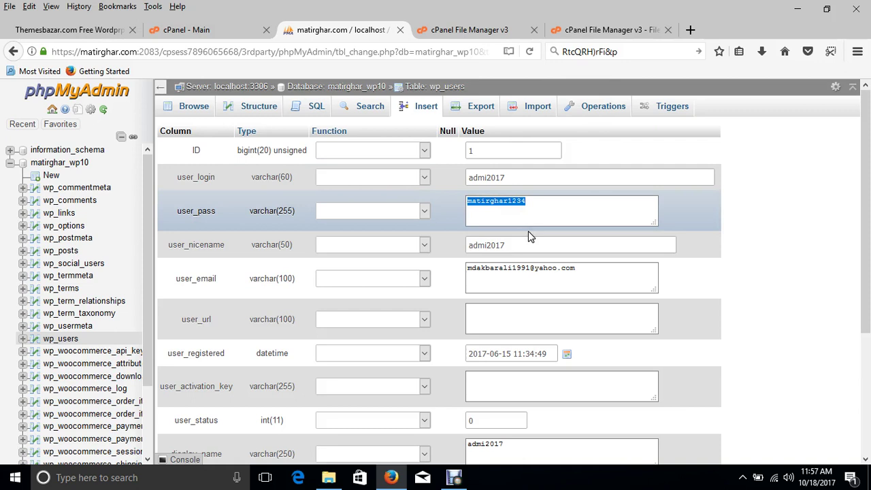
{"action": "left_click", "coordinate": [522, 230]}
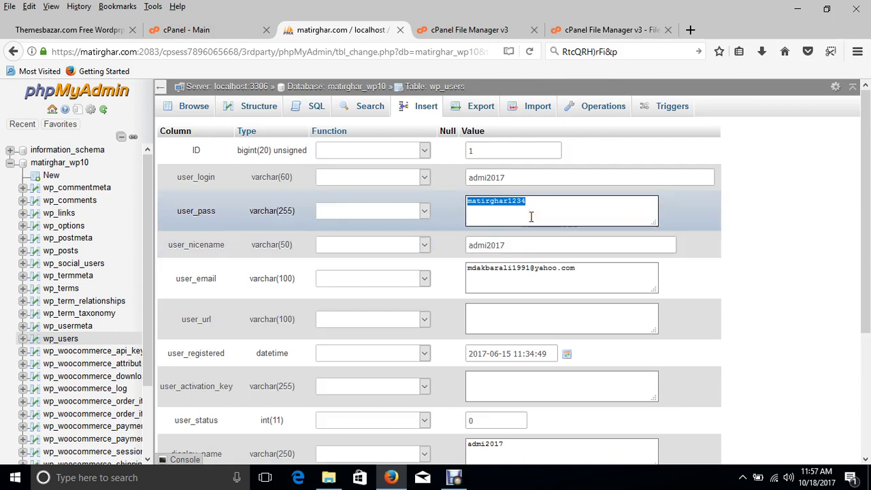
{"action": "left_click", "coordinate": [529, 200]}
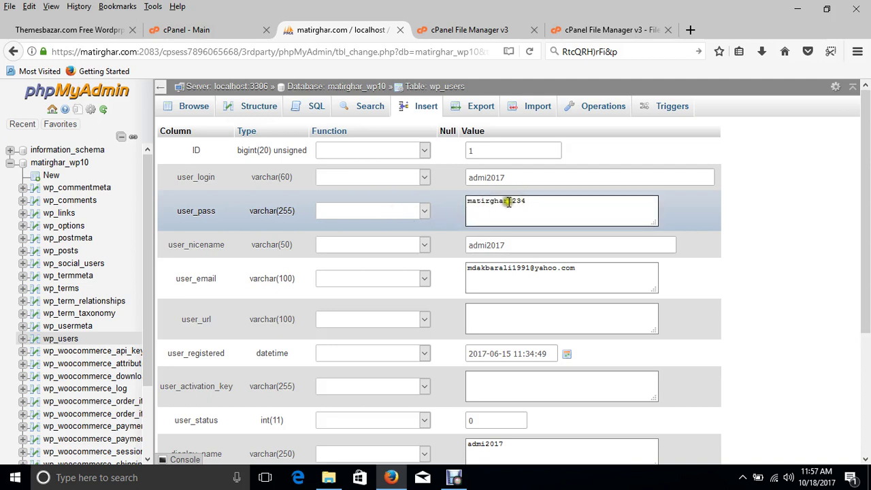
{"action": "left_click_drag", "start_coordinate": [472, 202], "coordinate": [528, 212]}
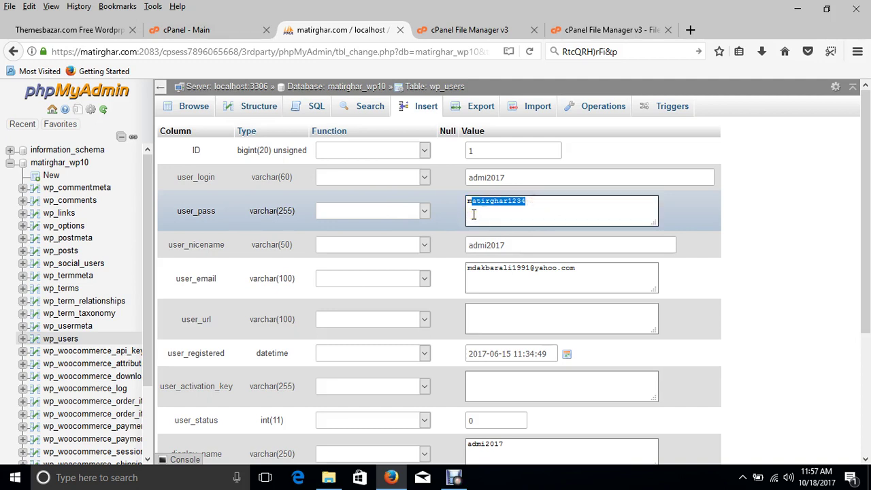
{"action": "left_click", "coordinate": [372, 214]}
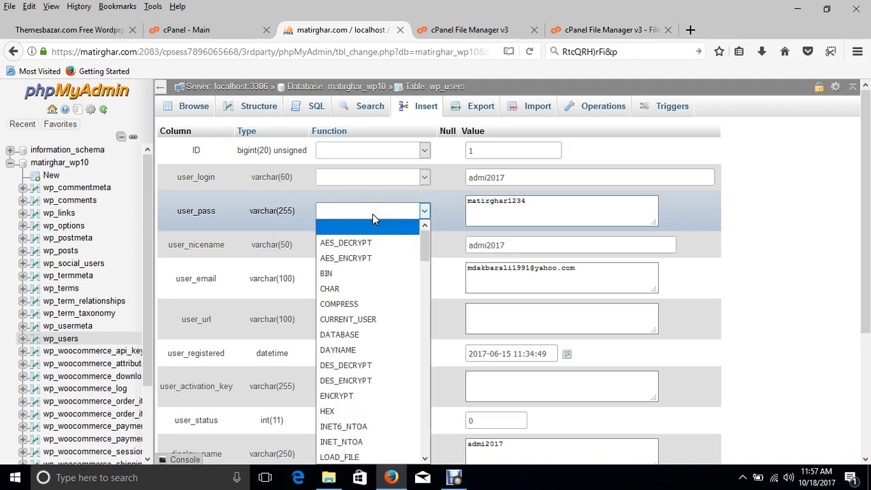
{"action": "left_click", "coordinate": [267, 226]}
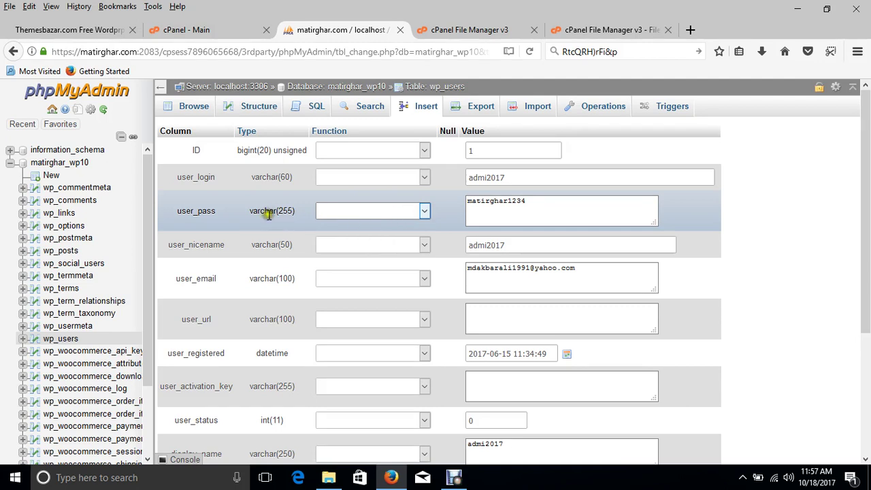
{"action": "left_click", "coordinate": [423, 211]}
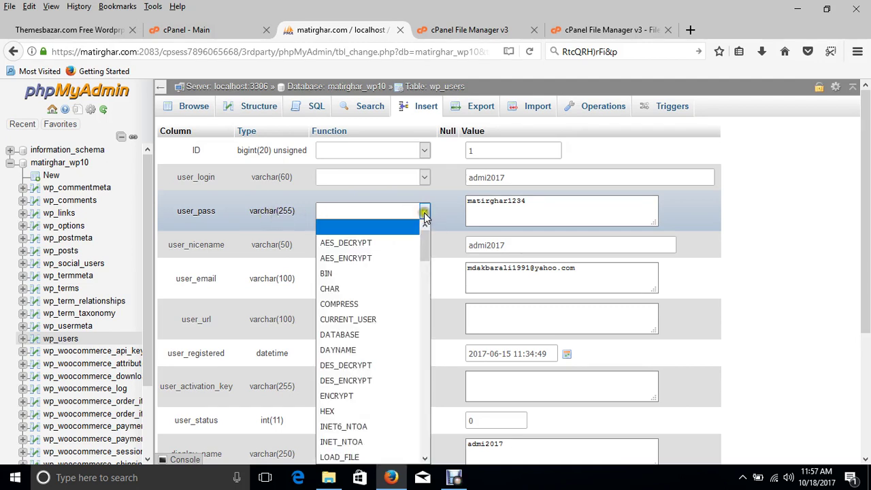
{"action": "scroll", "coordinate": [364, 396], "scroll_direction": "down", "scroll_amount": 6}
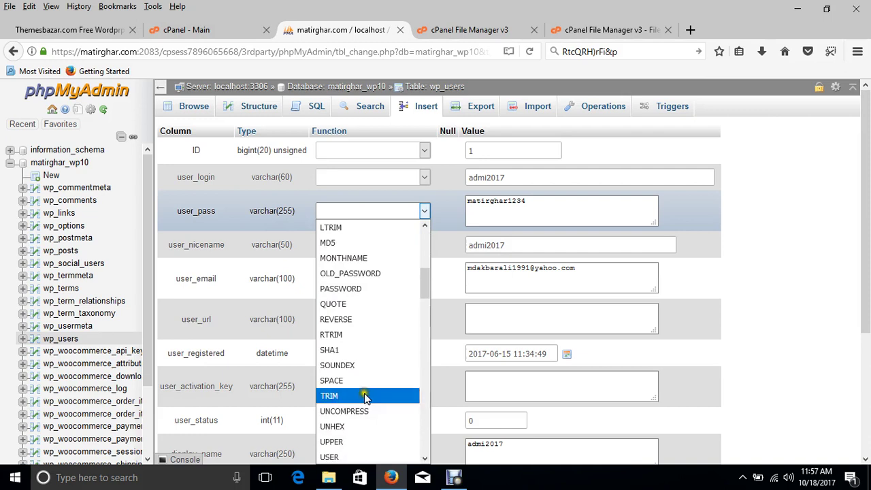
{"action": "left_click", "coordinate": [340, 247]}
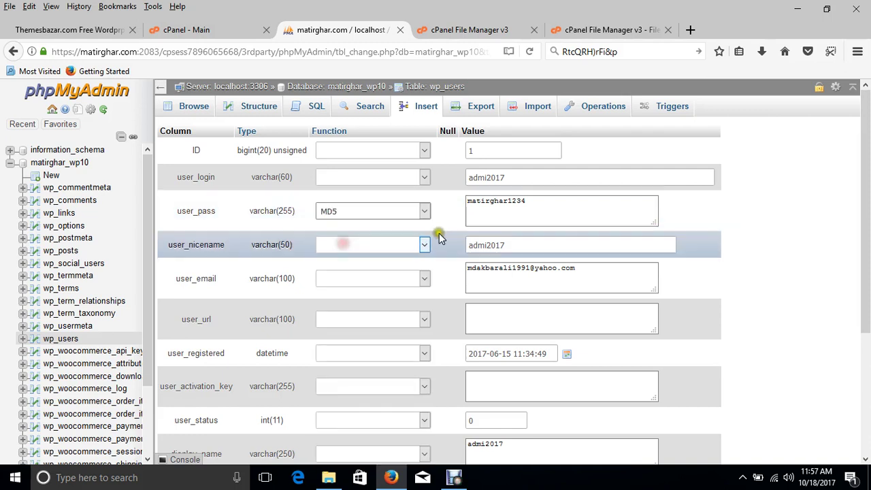
{"action": "double_click", "coordinate": [490, 201]}
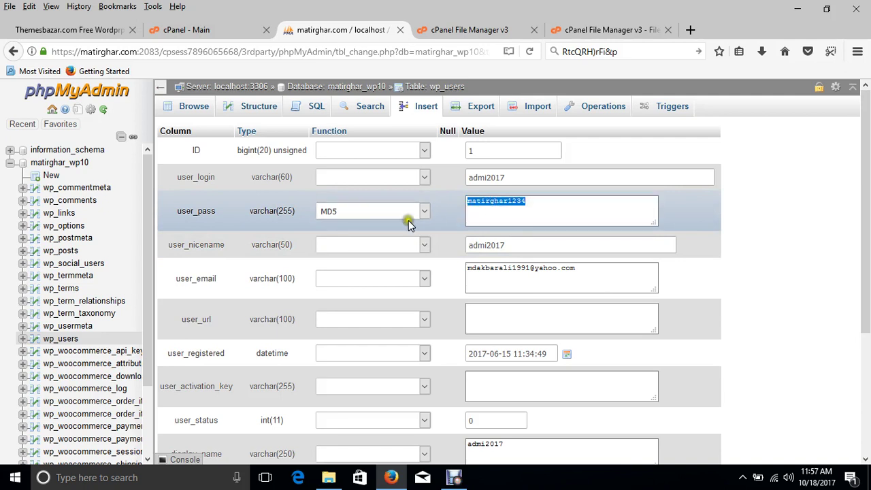
- Replace the admin's user_email with the site's support e-mail address, then check the login, nicename and password values
{"action": "double_click", "coordinate": [520, 178]}
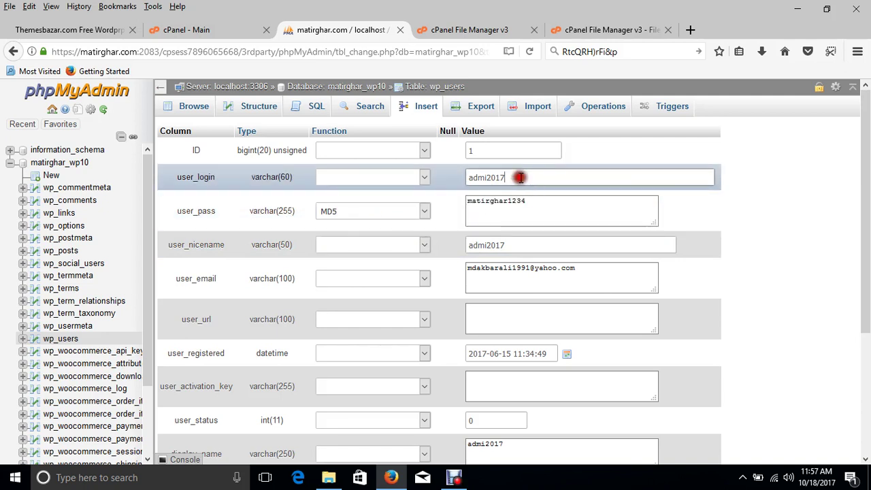
{"action": "triple_click", "coordinate": [496, 270]}
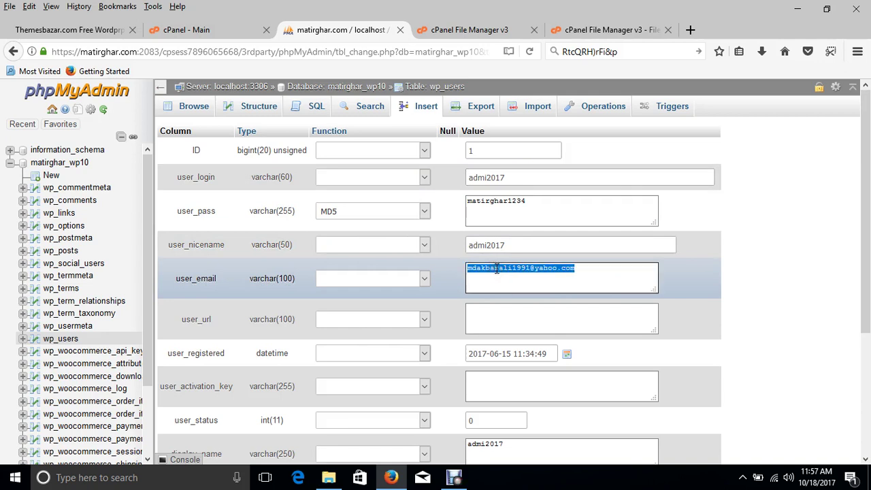
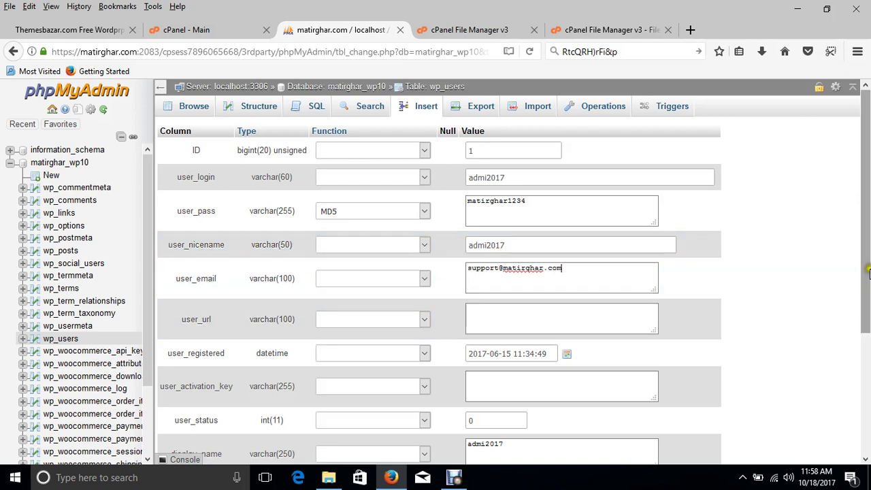
{"action": "double_click", "coordinate": [504, 178]}
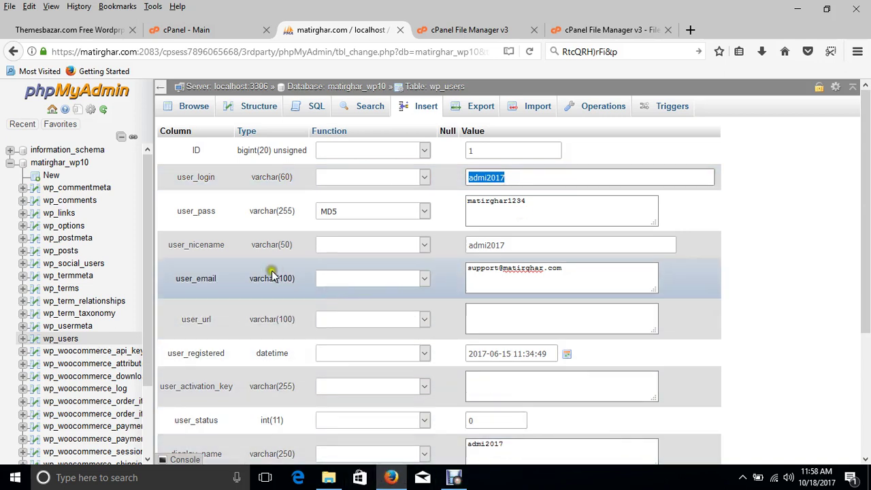
{"action": "double_click", "coordinate": [512, 246]}
{"action": "double_click", "coordinate": [524, 204]}
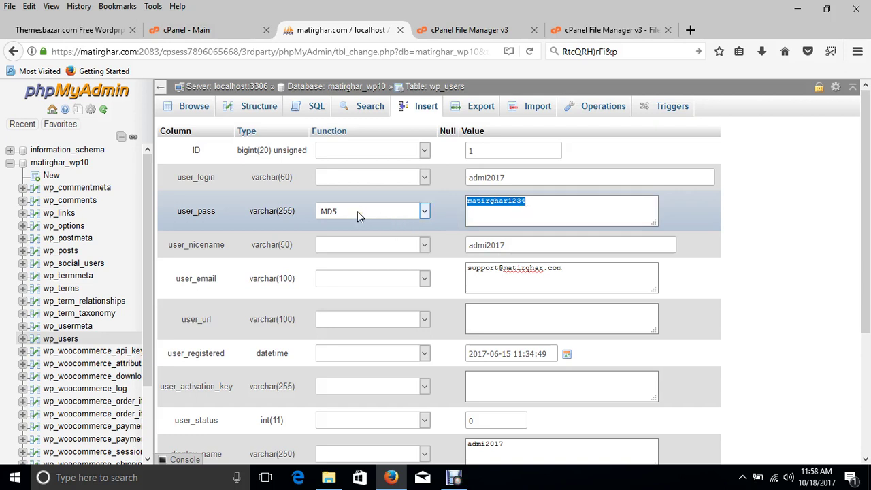
- Save the edited wp_users row with the MD5-hashed password and support e-mail
{"action": "left_click_drag", "start_coordinate": [865, 214], "coordinate": [867, 319]}
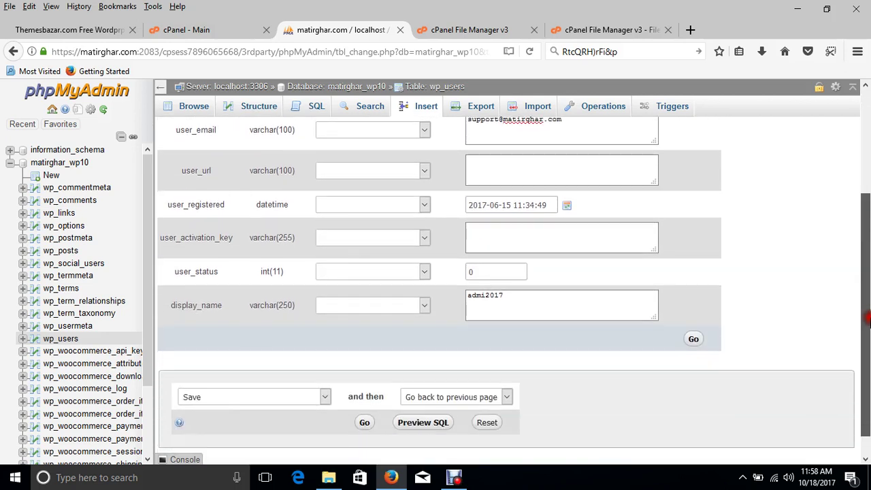
{"action": "left_click", "coordinate": [693, 338]}
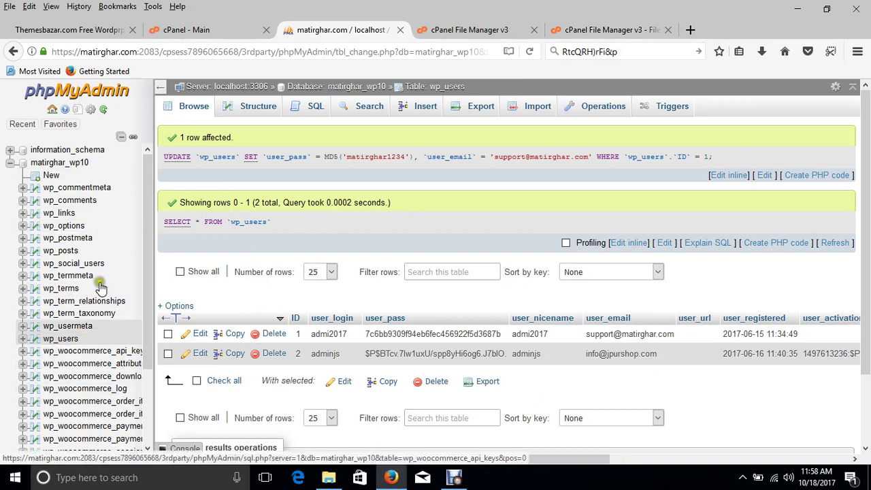
- Close phpMyAdmin and the finished upload page, returning to public_html with the 59.22 MB public_html.zip
{"action": "left_click", "coordinate": [400, 30]}
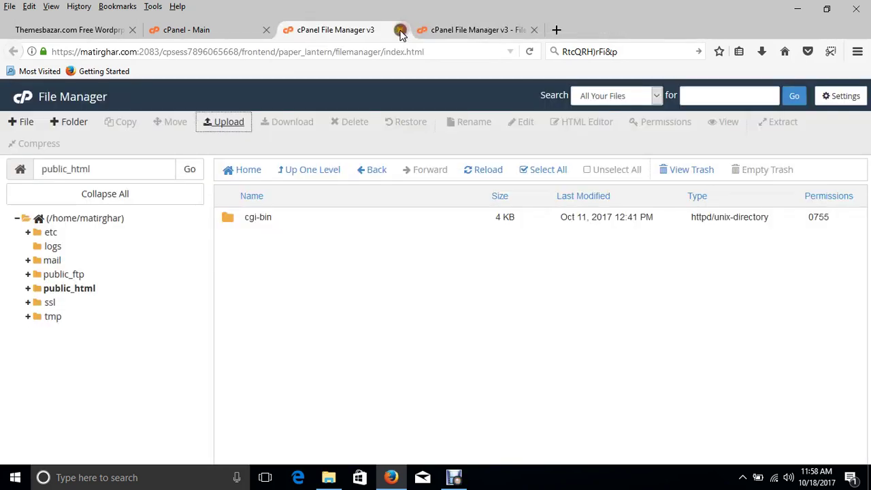
{"action": "left_click", "coordinate": [224, 32]}
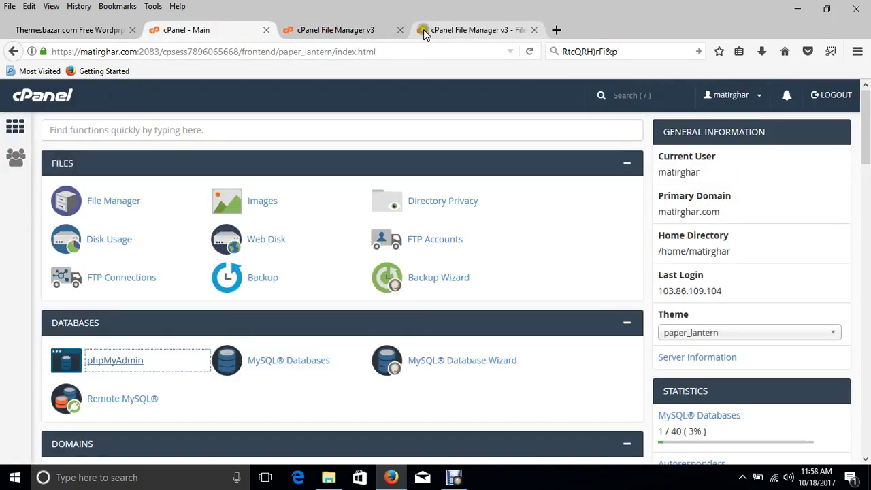
{"action": "left_click", "coordinate": [446, 32]}
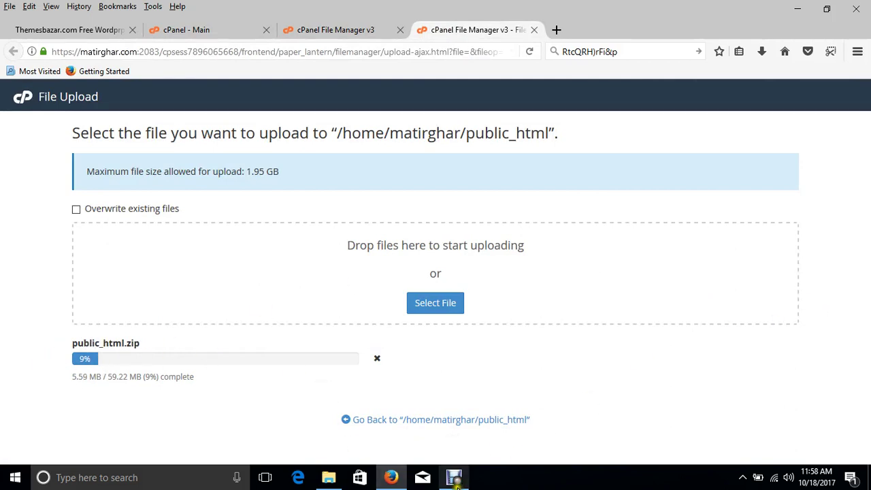
{"action": "left_click", "coordinate": [453, 479]}
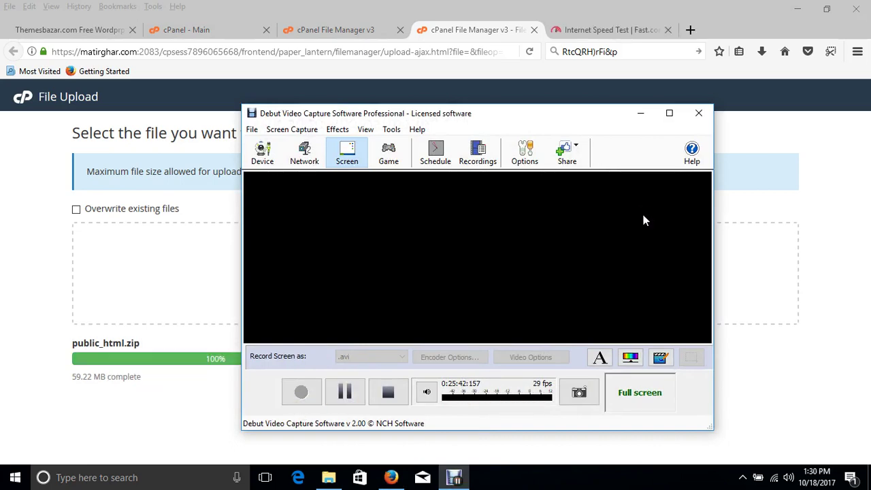
{"action": "left_click", "coordinate": [640, 113]}
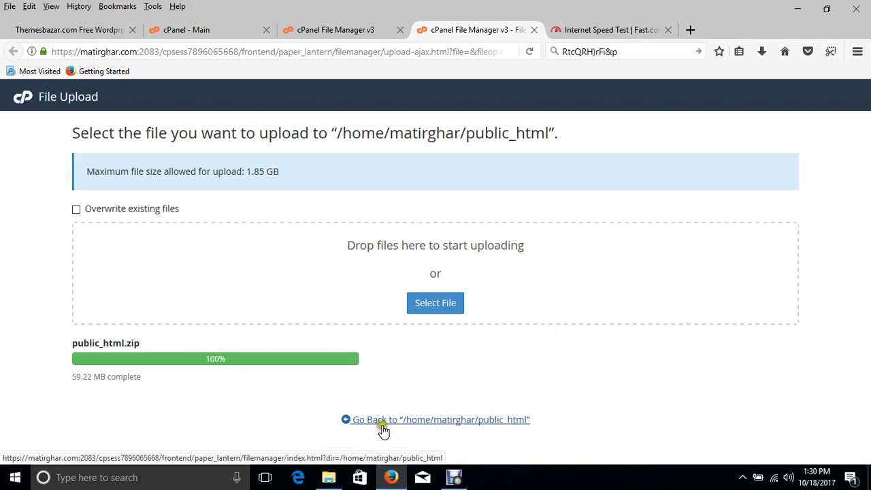
{"action": "left_click", "coordinate": [427, 420]}
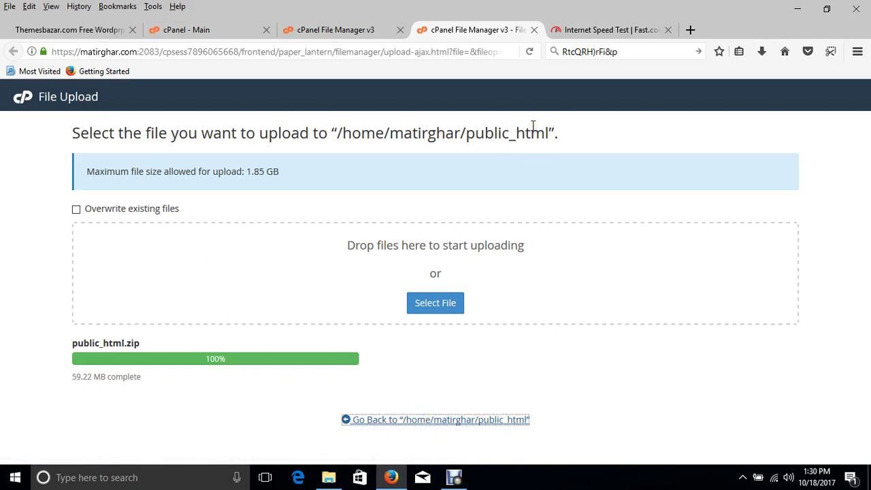
{"action": "left_click", "coordinate": [410, 418]}
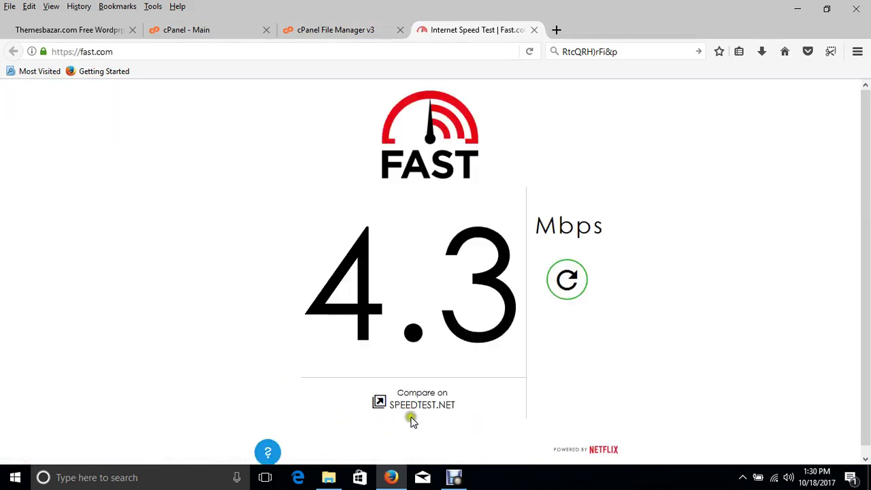
{"action": "left_click", "coordinate": [333, 33]}
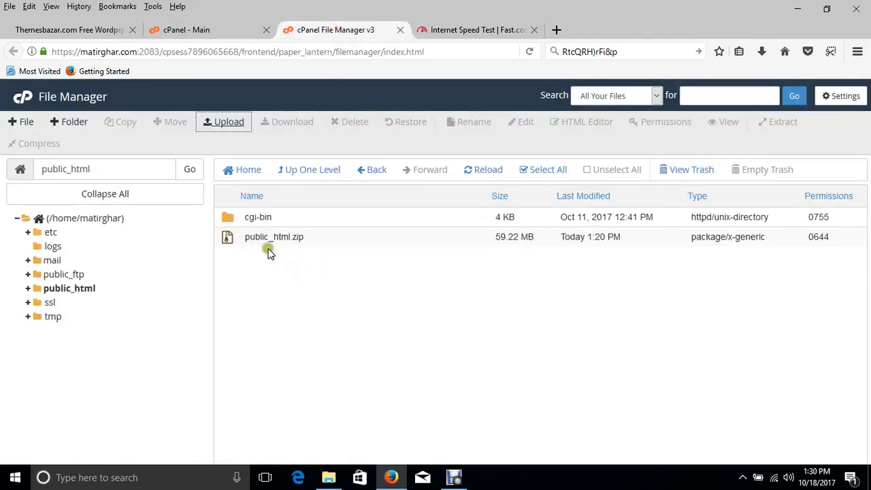
- Extract public_html.zip into /public_html and refresh the listing to show the WordPress files
{"action": "left_click", "coordinate": [484, 172]}
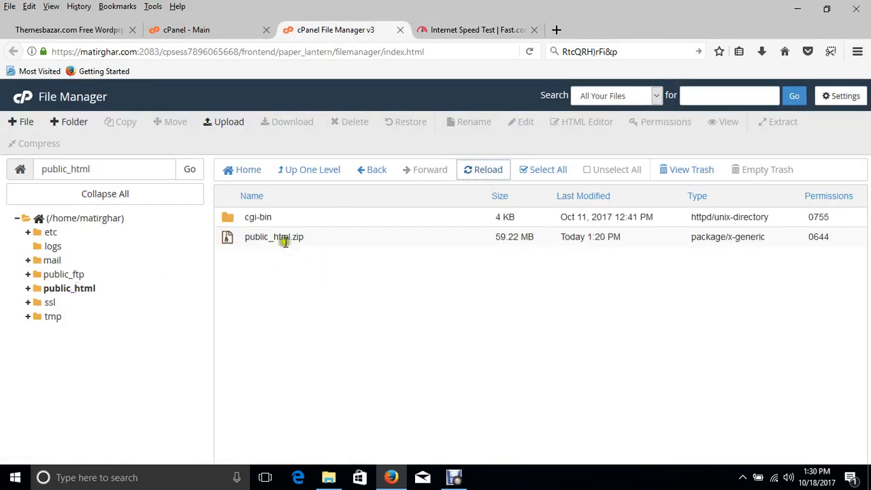
{"action": "left_click", "coordinate": [154, 289]}
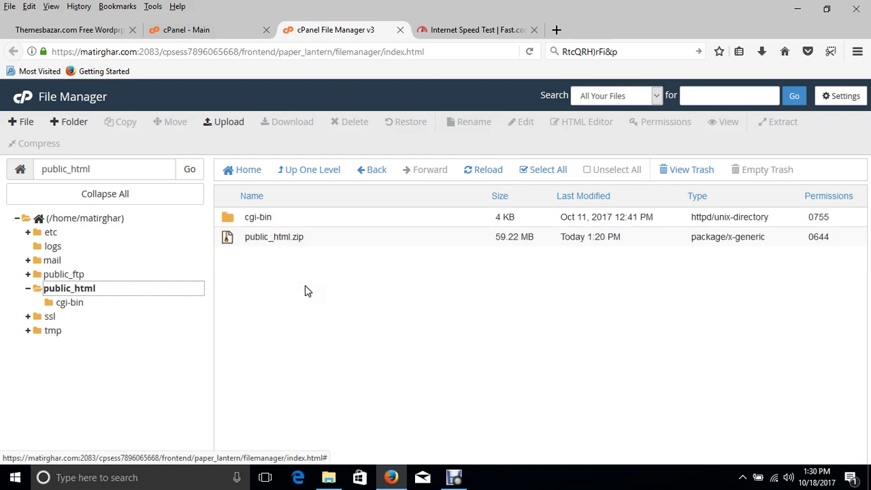
{"action": "right_click", "coordinate": [277, 238]}
{"action": "left_click", "coordinate": [274, 254]}
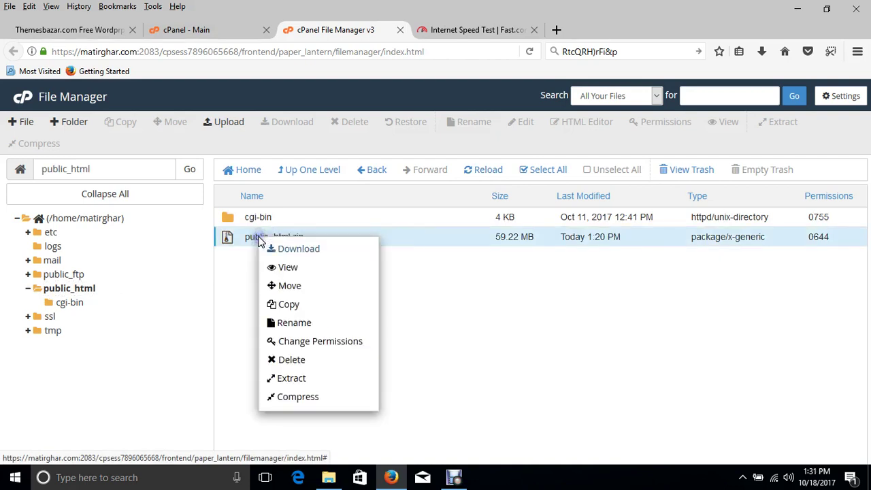
{"action": "left_click", "coordinate": [303, 377]}
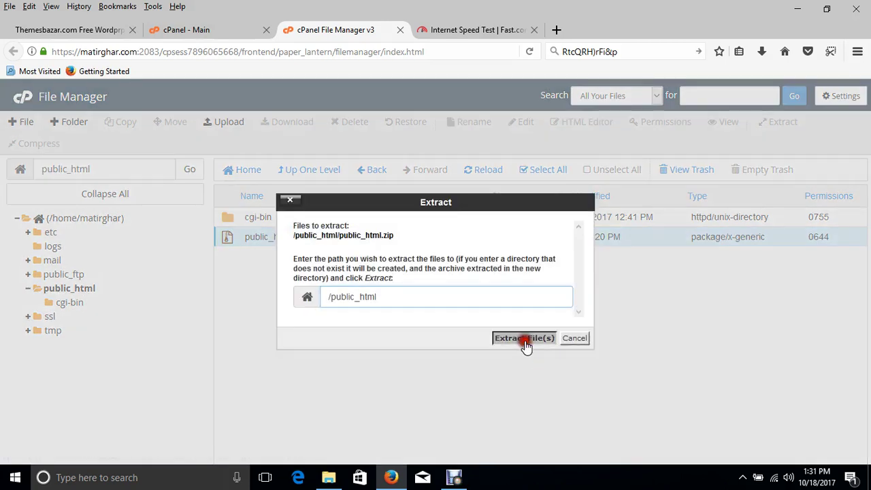
{"action": "left_click", "coordinate": [522, 337]}
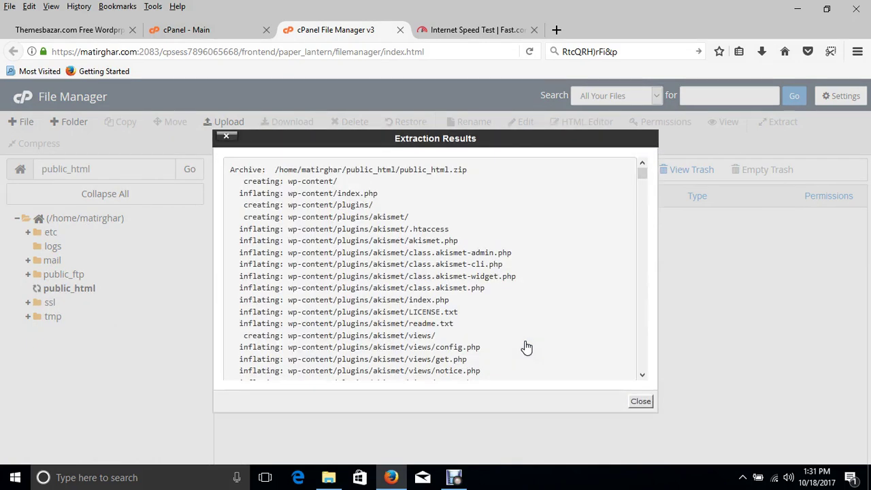
{"action": "left_click", "coordinate": [640, 401]}
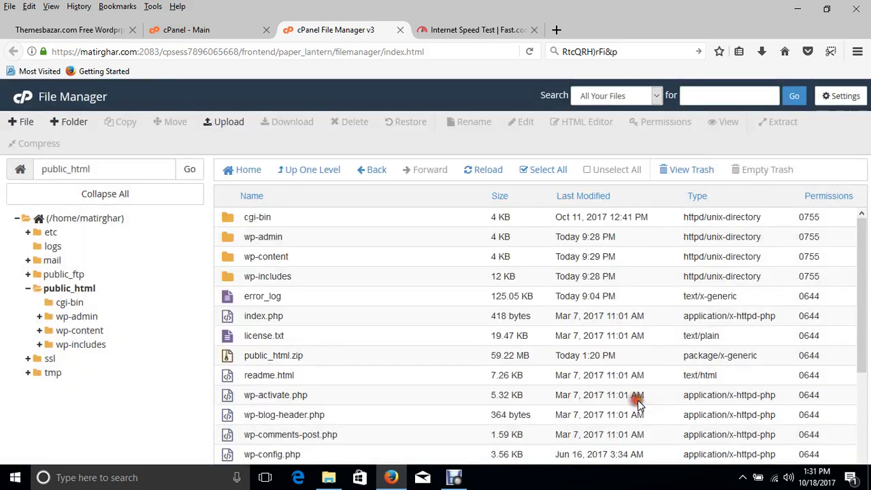
{"action": "left_click", "coordinate": [70, 288]}
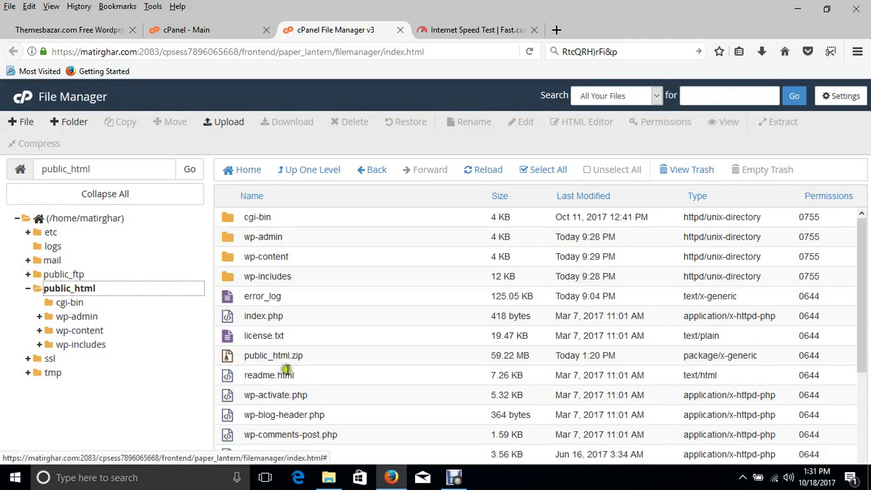
- Open wp-config.php from public_html in the File Manager code editor
{"action": "right_click", "coordinate": [304, 357]}
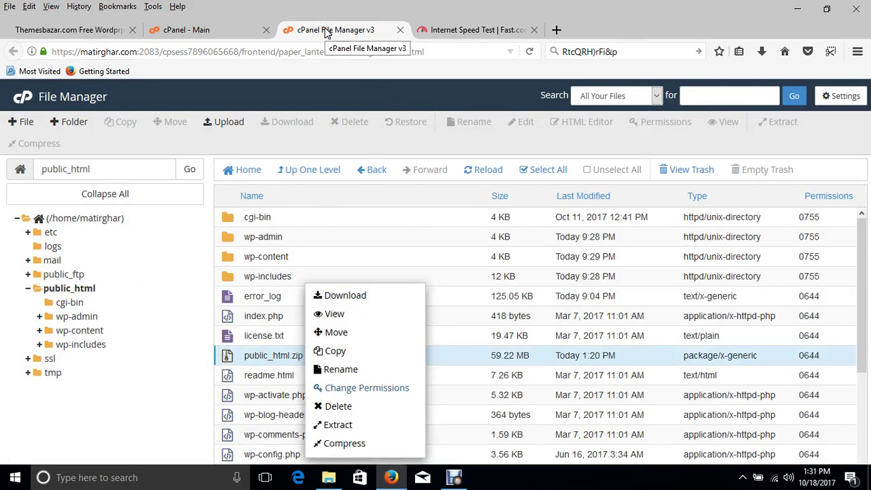
{"action": "left_click", "coordinate": [217, 31]}
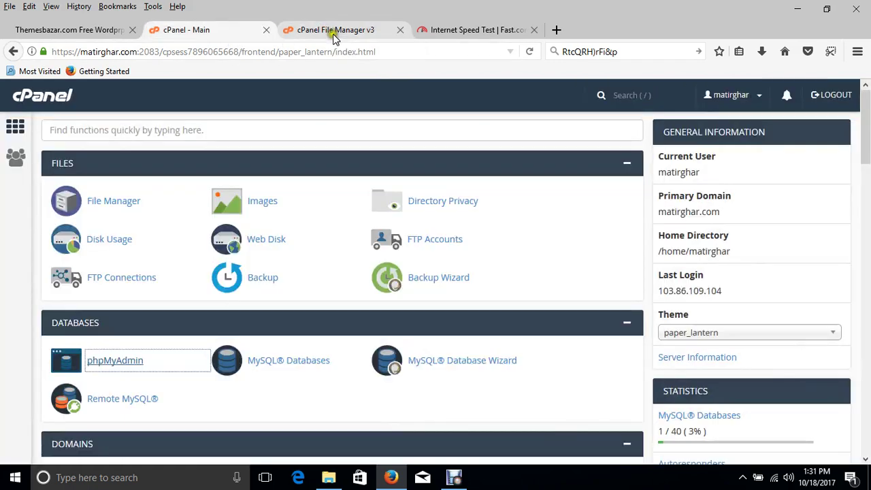
{"action": "left_click", "coordinate": [331, 31]}
{"action": "left_click", "coordinate": [496, 302]}
{"action": "scroll", "coordinate": [496, 302], "scroll_direction": "down", "scroll_amount": 4}
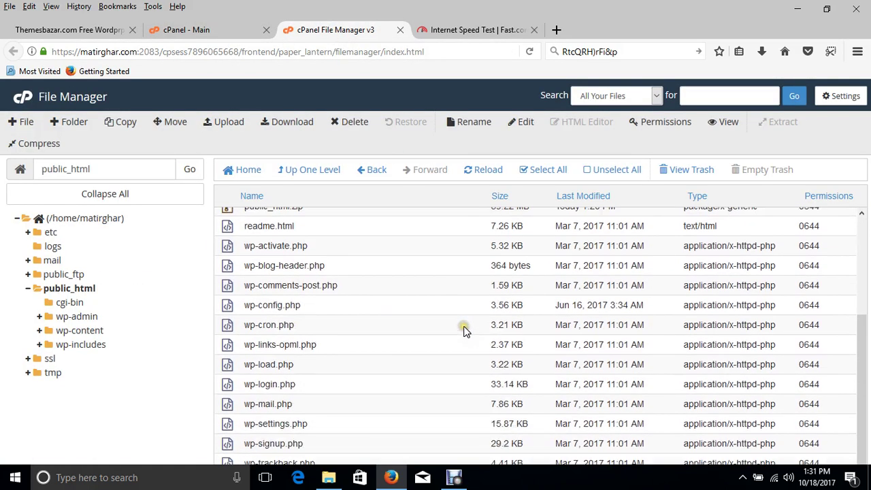
{"action": "right_click", "coordinate": [265, 302]}
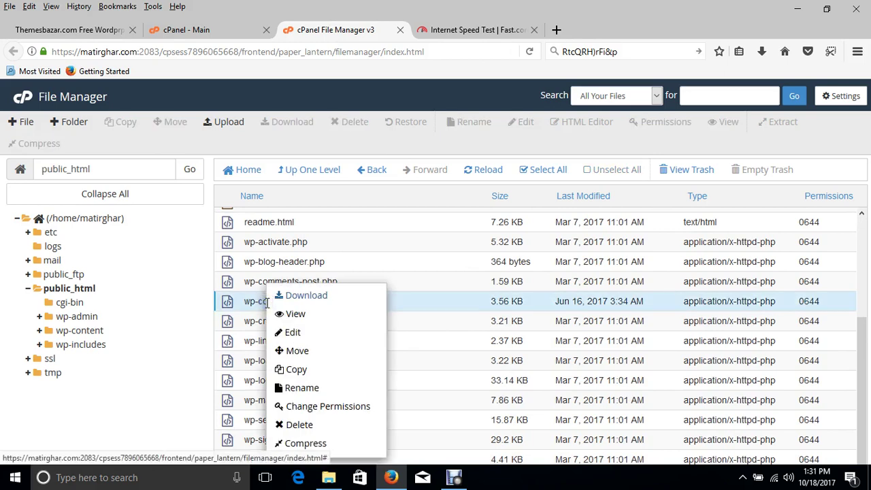
{"action": "left_click", "coordinate": [288, 333]}
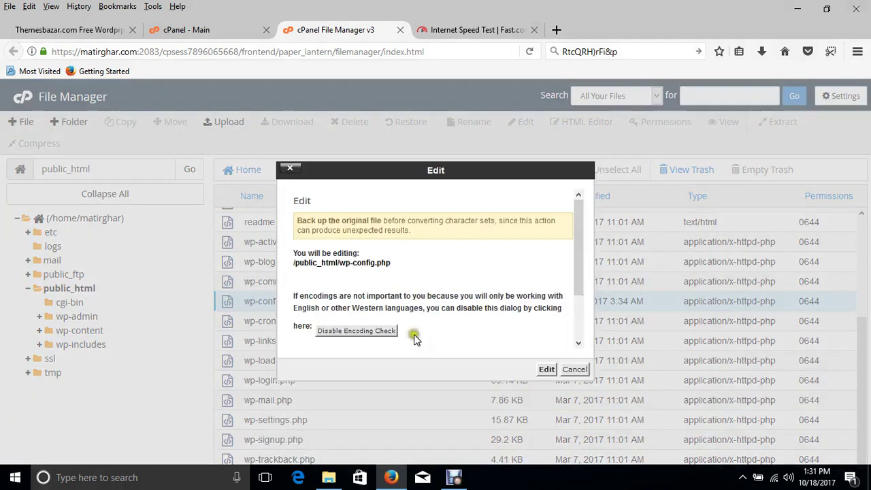
{"action": "left_click", "coordinate": [548, 368]}
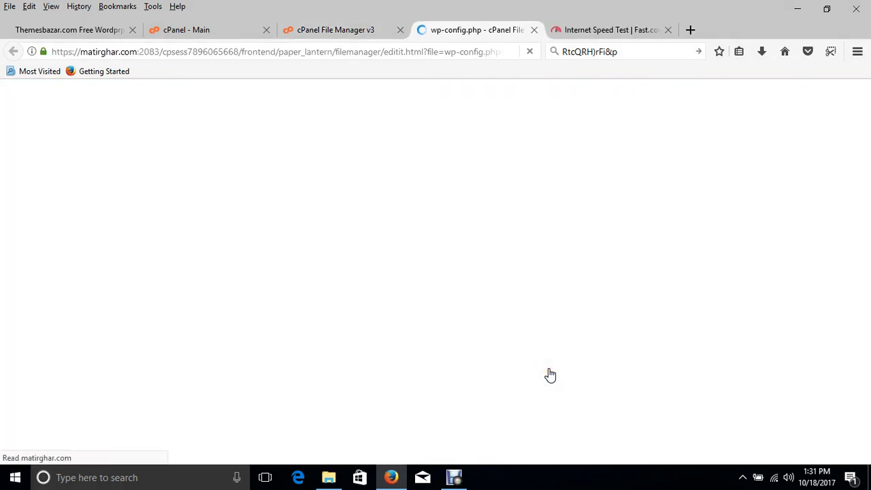
{"action": "left_click", "coordinate": [167, 32]}
- Open MySQL Databases and copy the existing database name matirghar_wp10 from Current Databases
{"action": "scroll", "coordinate": [295, 246], "scroll_direction": "down", "scroll_amount": 5}
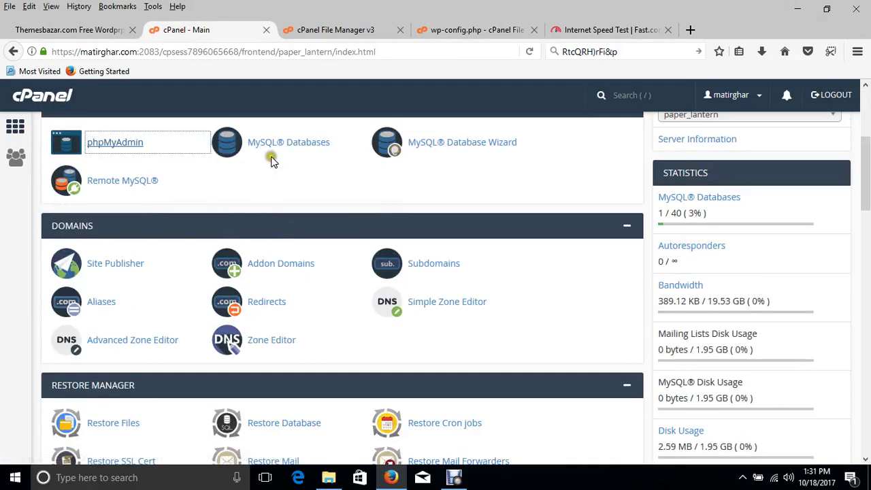
{"action": "left_click", "coordinate": [279, 149]}
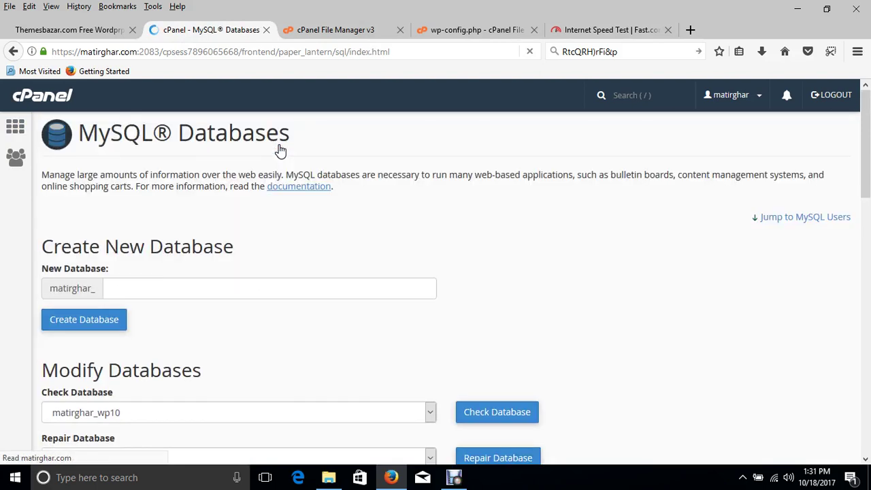
{"action": "scroll", "coordinate": [260, 217], "scroll_direction": "down", "scroll_amount": 2}
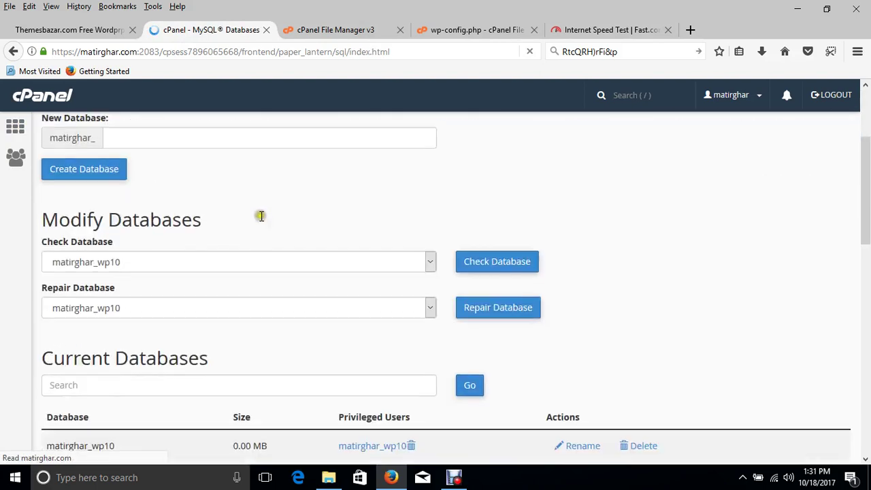
{"action": "double_click", "coordinate": [92, 451]}
{"action": "key", "text": "ctrl+c"}
{"action": "scroll", "coordinate": [91, 451], "scroll_direction": "up", "scroll_amount": 2}
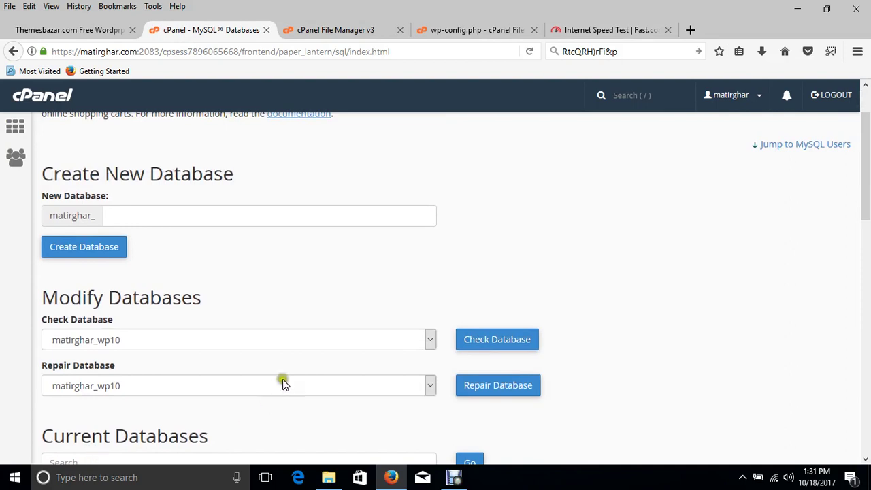
{"action": "scroll", "coordinate": [289, 370], "scroll_direction": "down", "scroll_amount": 2}
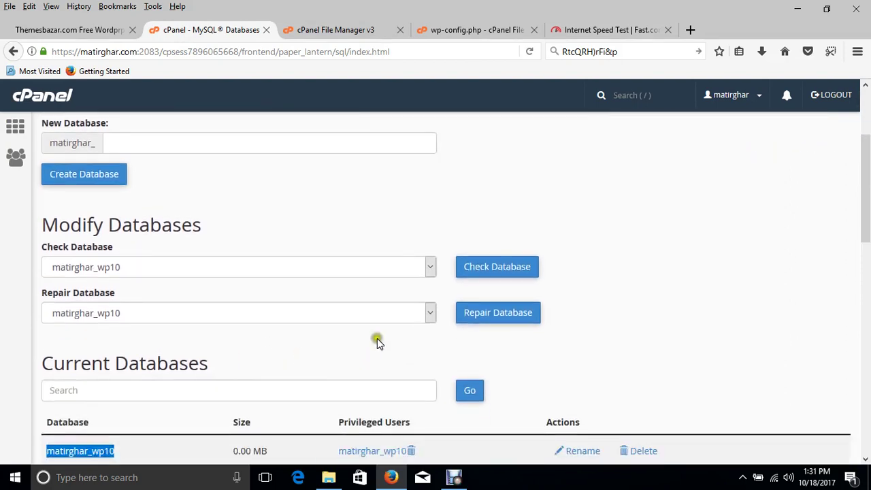
- In wp-config.php, replace the old jpurshop_wp DB_NAME and DB_USER values with matirghar_wp10
{"action": "left_click", "coordinate": [468, 31]}
{"action": "scroll", "coordinate": [182, 338], "scroll_direction": "down", "scroll_amount": 2}
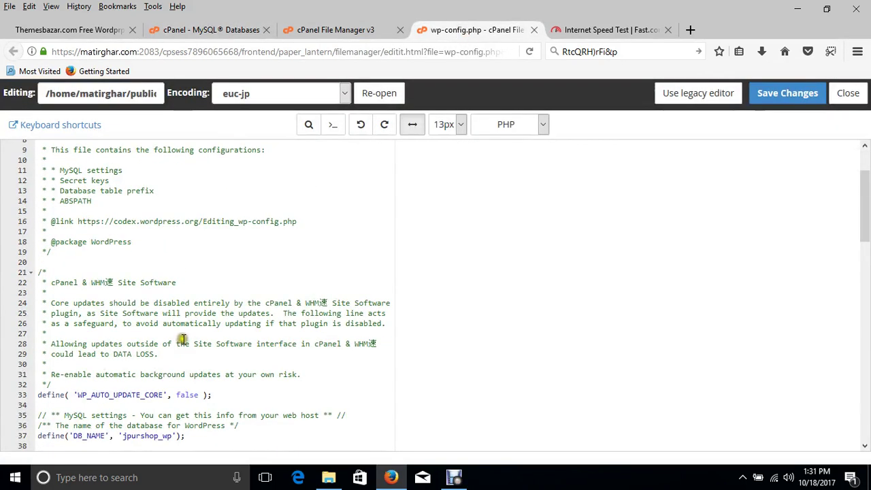
{"action": "scroll", "coordinate": [182, 338], "scroll_direction": "down", "scroll_amount": 1}
{"action": "scroll", "coordinate": [185, 356], "scroll_direction": "up", "scroll_amount": 2}
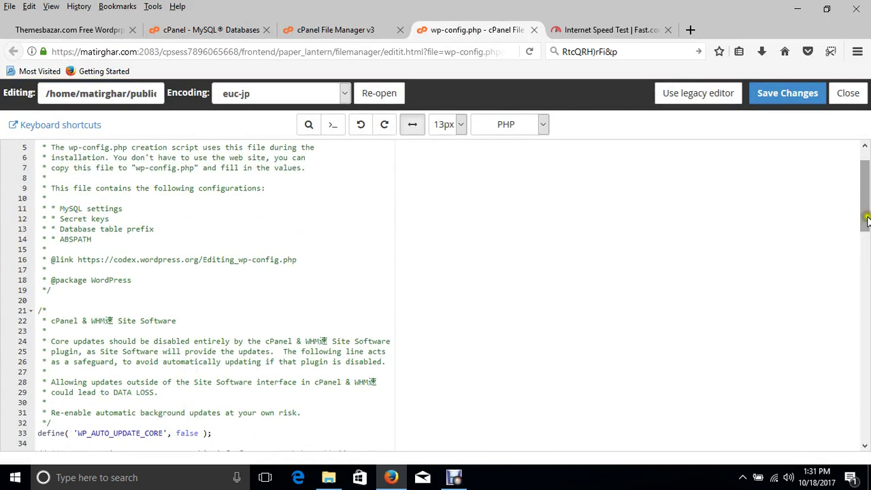
{"action": "left_click_drag", "start_coordinate": [867, 219], "coordinate": [867, 291]}
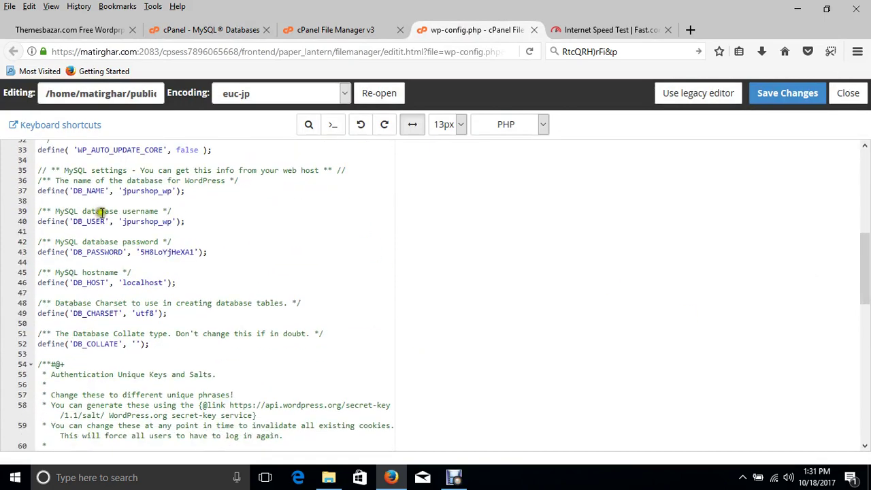
{"action": "double_click", "coordinate": [151, 192]}
{"action": "key", "text": "ctrl+v"}
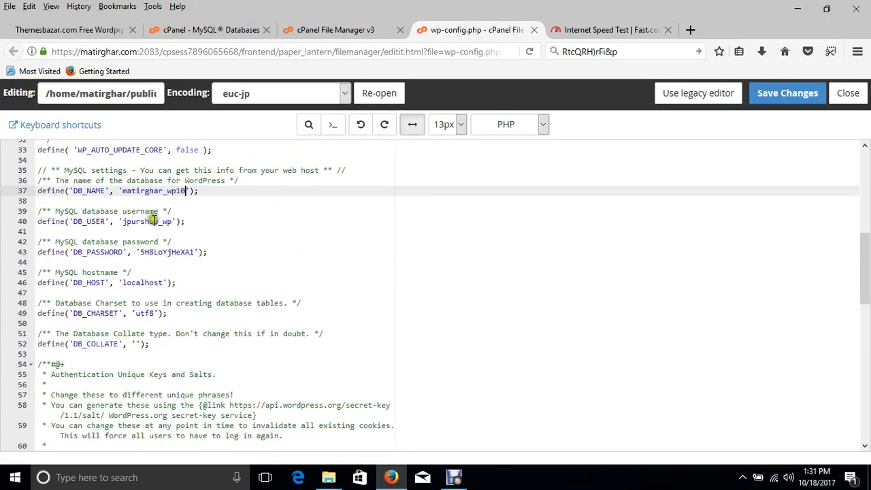
{"action": "double_click", "coordinate": [146, 222]}
{"action": "key", "text": "ctrl+v"}
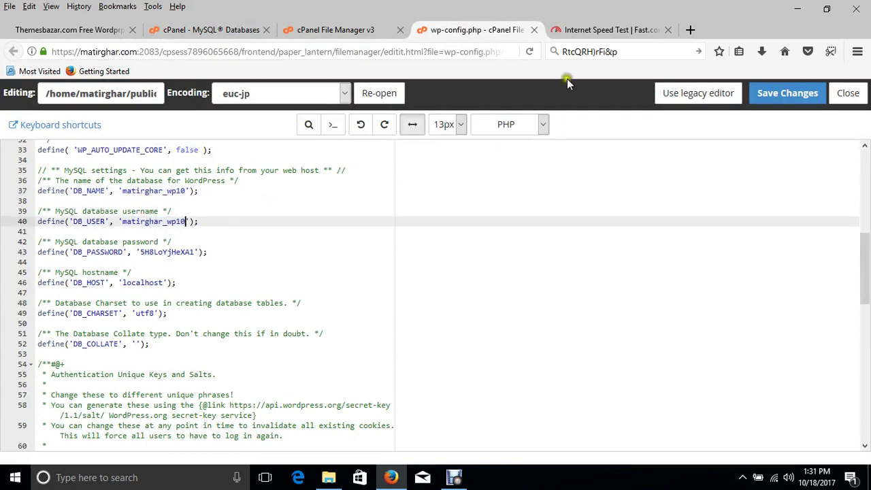
- Paste the new database password over the old DB_PASSWORD value
{"action": "left_click", "coordinate": [591, 51]}
{"action": "key", "text": "ctrl+c"}
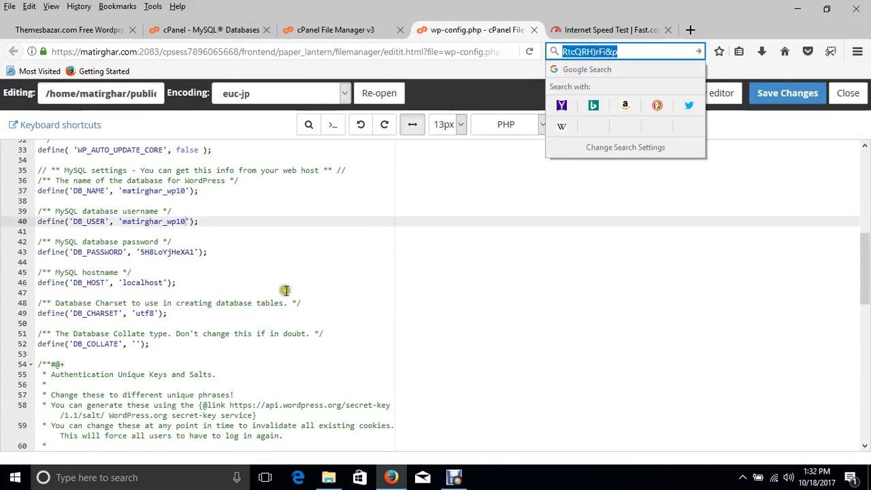
{"action": "left_click", "coordinate": [142, 252]}
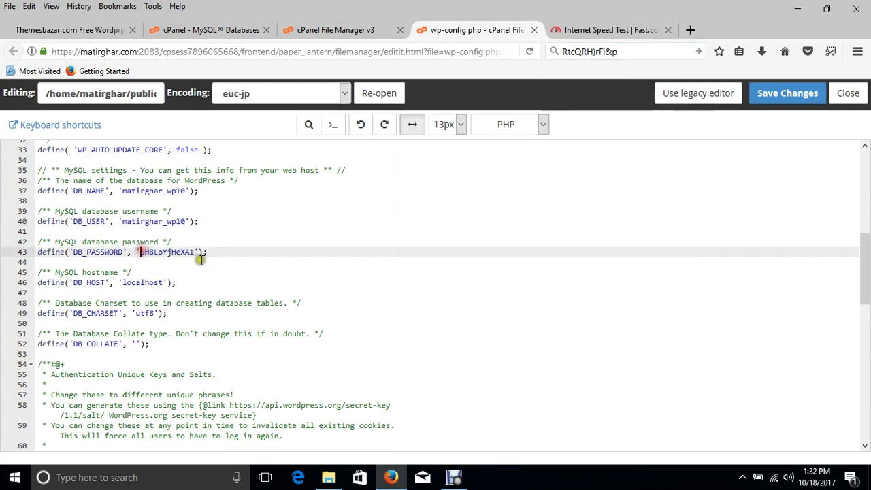
{"action": "double_click", "coordinate": [192, 252]}
{"action": "key", "text": "ctrl+v"}
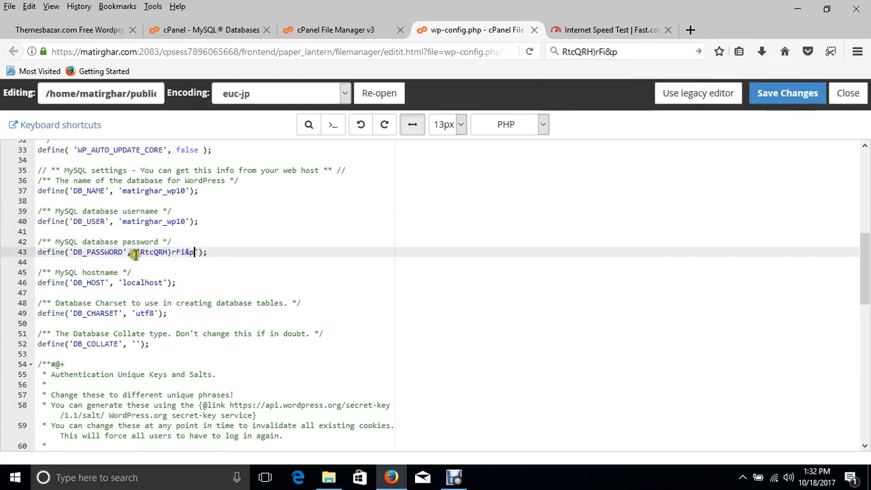
{"action": "left_click", "coordinate": [589, 53]}
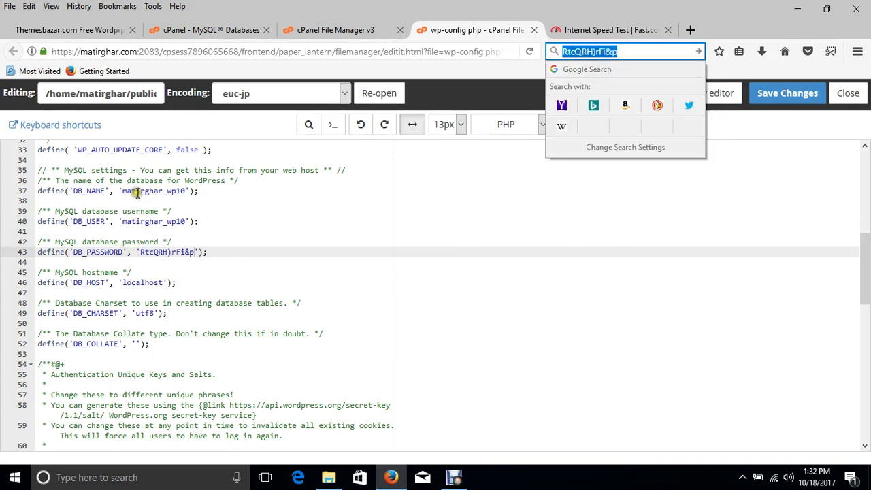
{"action": "left_click", "coordinate": [215, 30]}
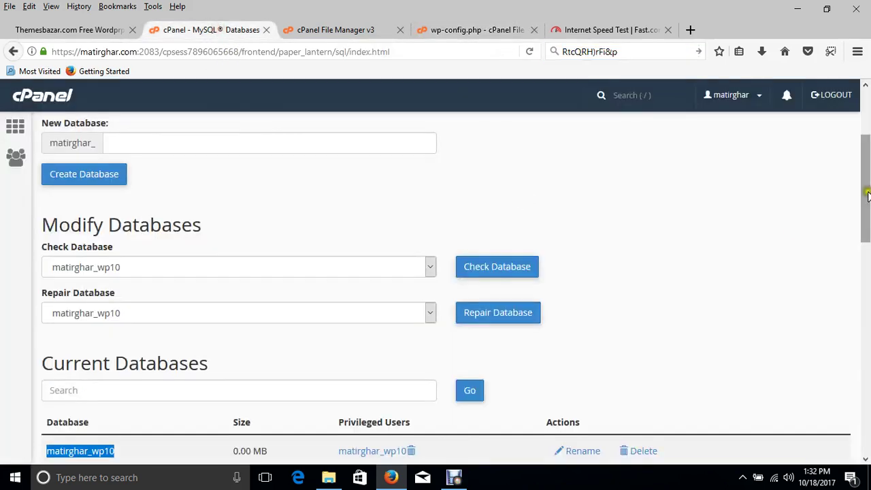
{"action": "left_click_drag", "start_coordinate": [865, 197], "coordinate": [867, 258]}
{"action": "left_click_drag", "start_coordinate": [862, 228], "coordinate": [867, 298]}
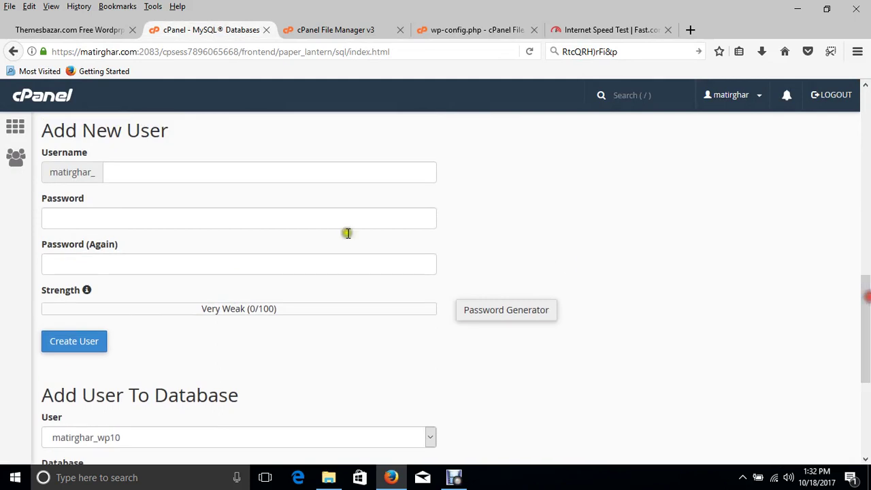
{"action": "left_click", "coordinate": [172, 175]}
{"action": "left_click", "coordinate": [84, 218]}
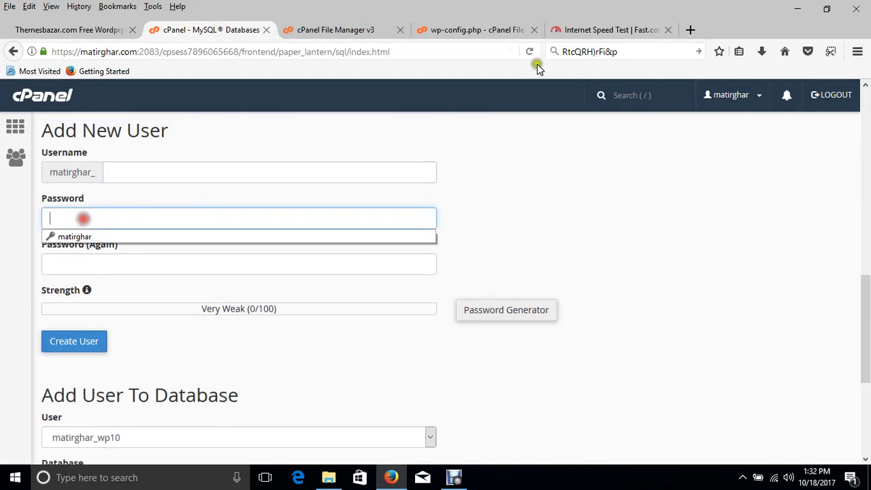
{"action": "left_click", "coordinate": [598, 52]}
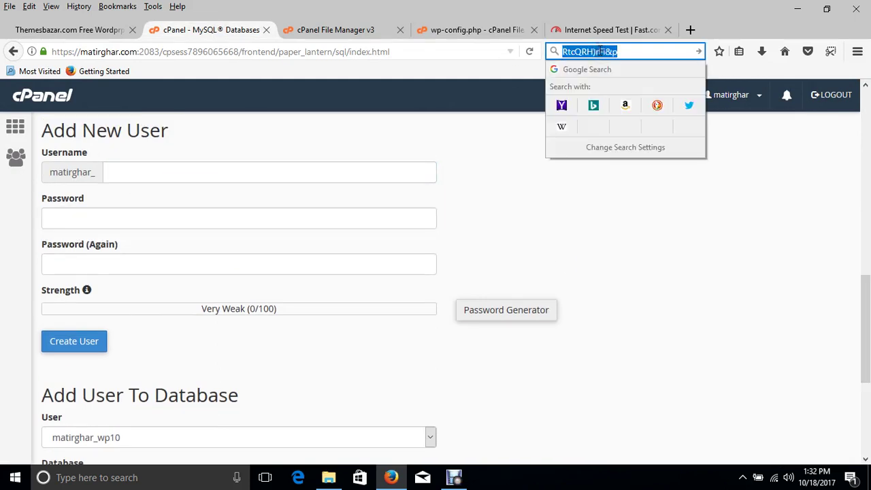
{"action": "left_click", "coordinate": [490, 313]}
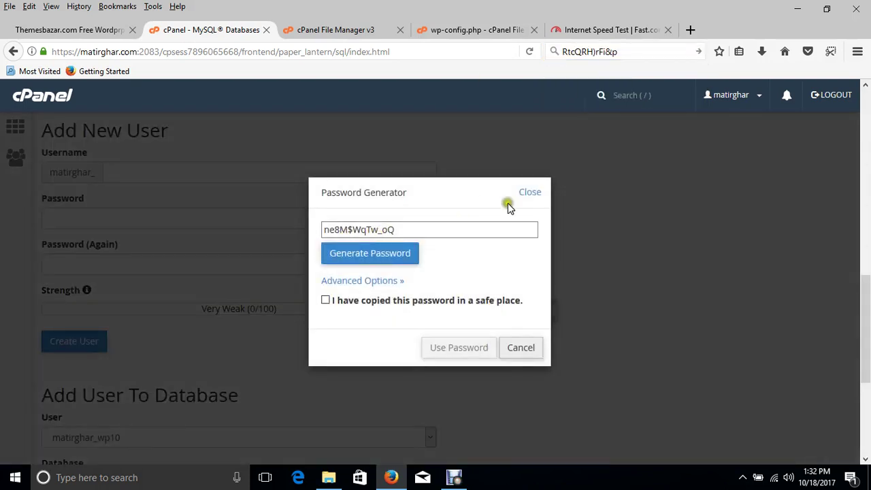
{"action": "left_click", "coordinate": [530, 192]}
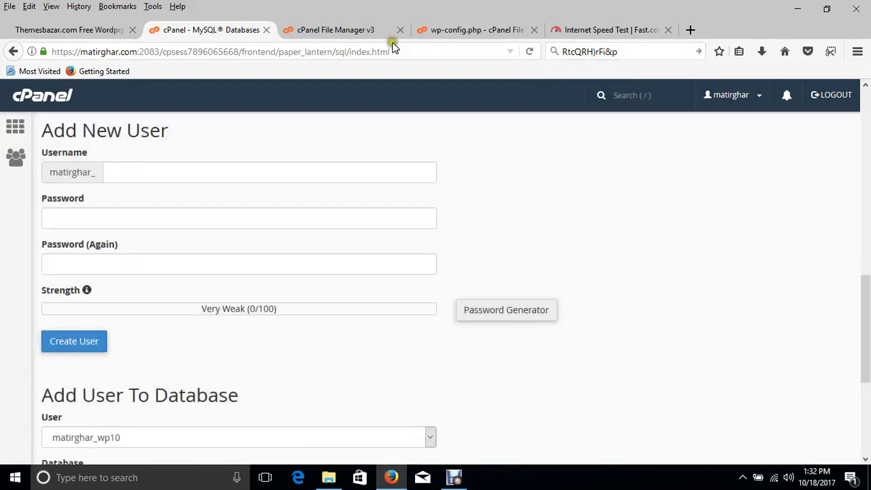
- Save wp-config.php and load matirghar.com in a new browser tab
{"action": "left_click", "coordinate": [454, 30]}
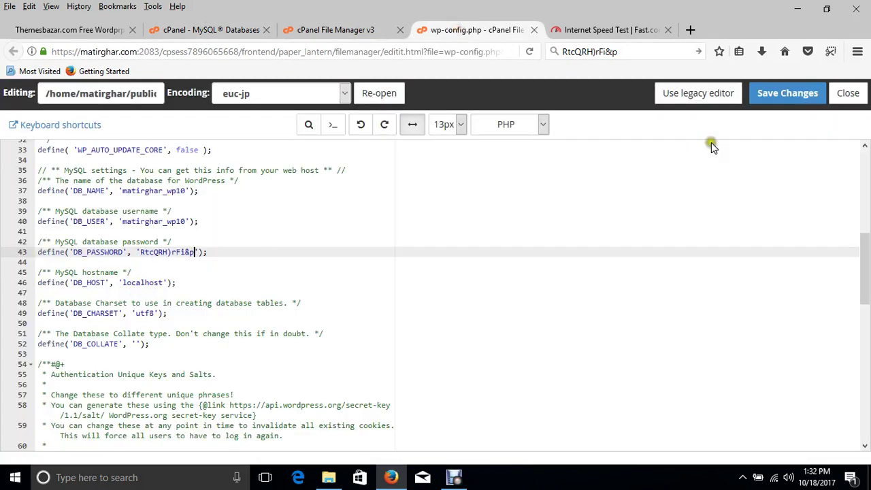
{"action": "left_click", "coordinate": [799, 98]}
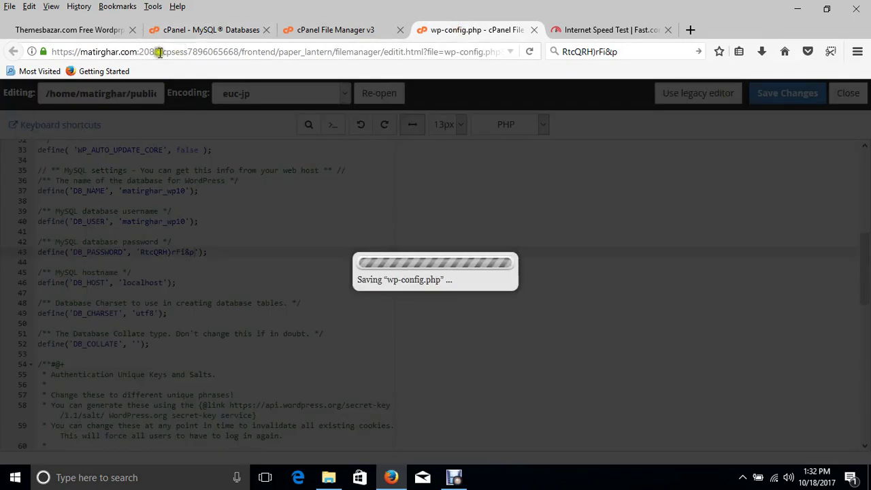
{"action": "left_click", "coordinate": [135, 53]}
{"action": "left_click_drag", "start_coordinate": [85, 53], "coordinate": [79, 53]}
{"action": "key", "text": "ctrl+c"}
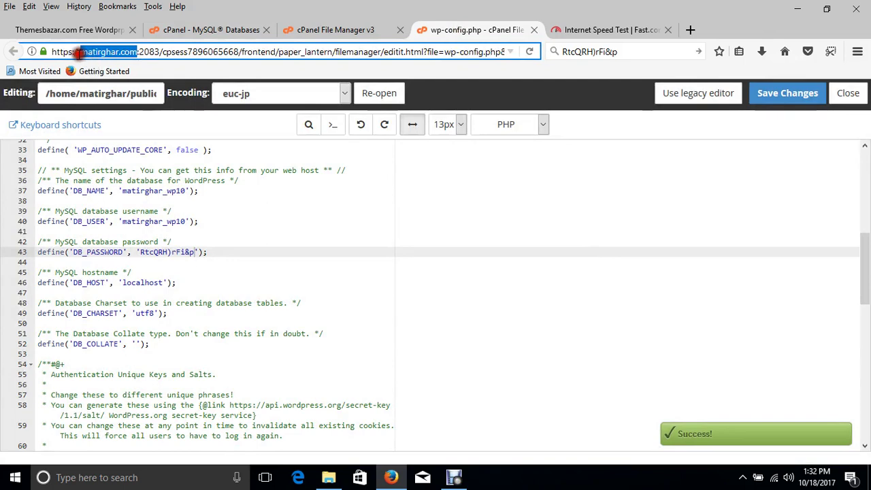
{"action": "left_click", "coordinate": [693, 29]}
{"action": "key", "text": "ctrl+v"}
{"action": "key", "text": "Return"}
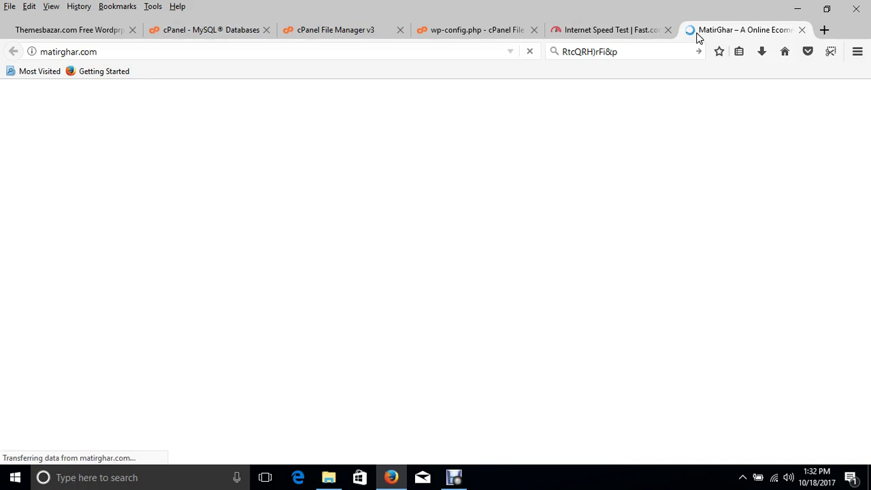
- Scroll the loaded Jagannathpur Shop homepage to confirm its product categories and footer display
{"action": "left_click", "coordinate": [454, 477]}
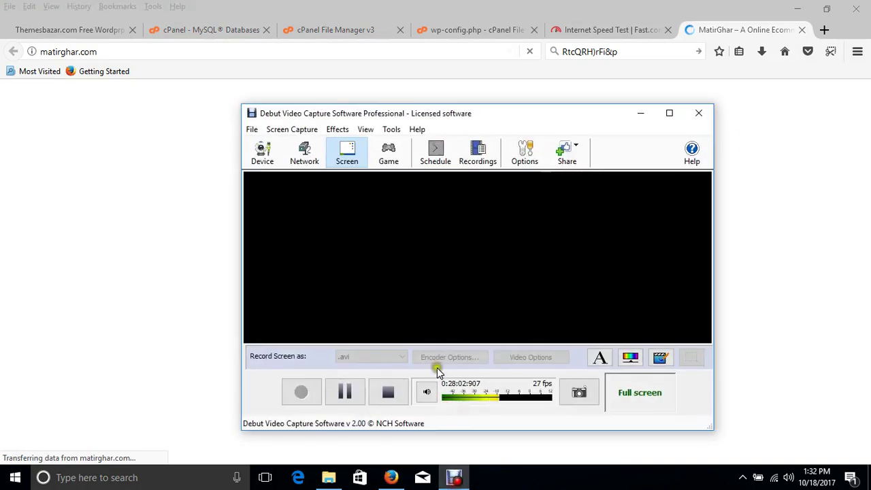
{"action": "left_click", "coordinate": [344, 395]}
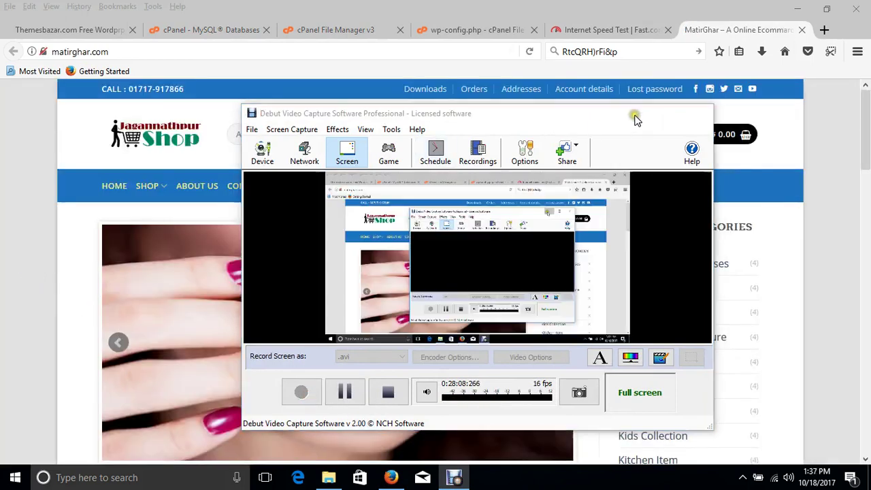
{"action": "left_click", "coordinate": [640, 113]}
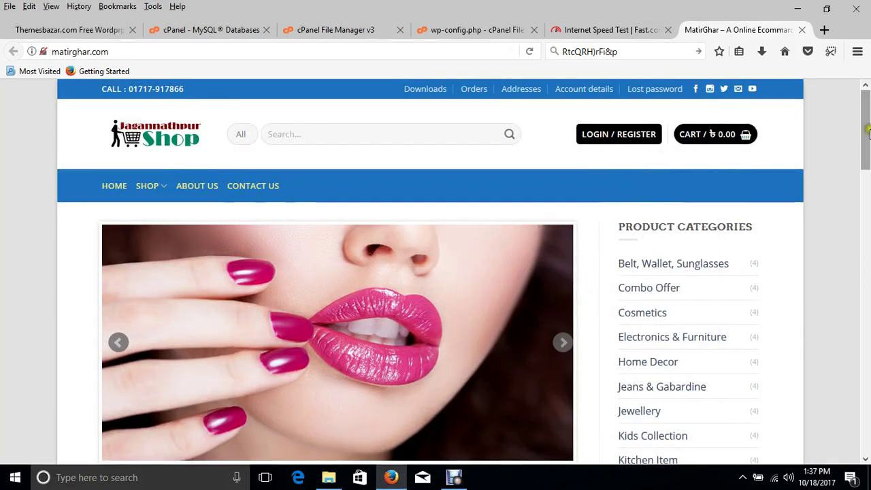
{"action": "scroll", "coordinate": [867, 136], "scroll_direction": "down", "scroll_amount": 1}
{"action": "scroll", "coordinate": [866, 143], "scroll_direction": "up", "scroll_amount": 1}
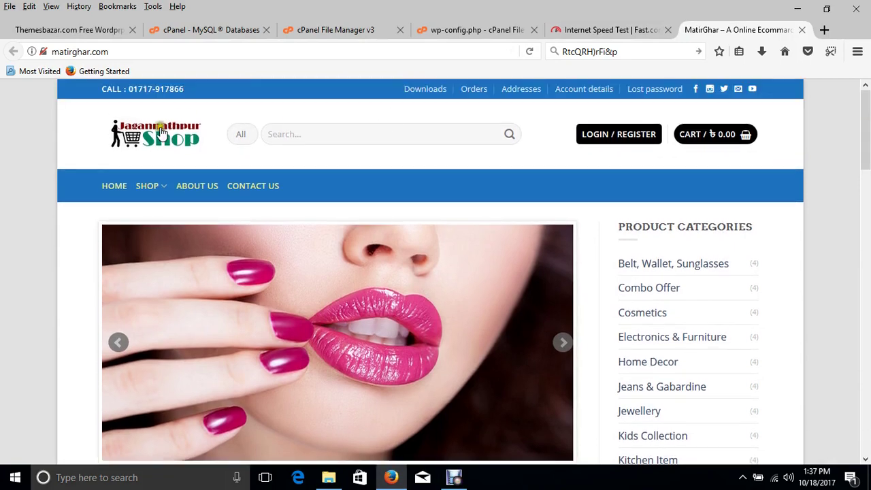
{"action": "scroll", "coordinate": [866, 155], "scroll_direction": "down", "scroll_amount": 3}
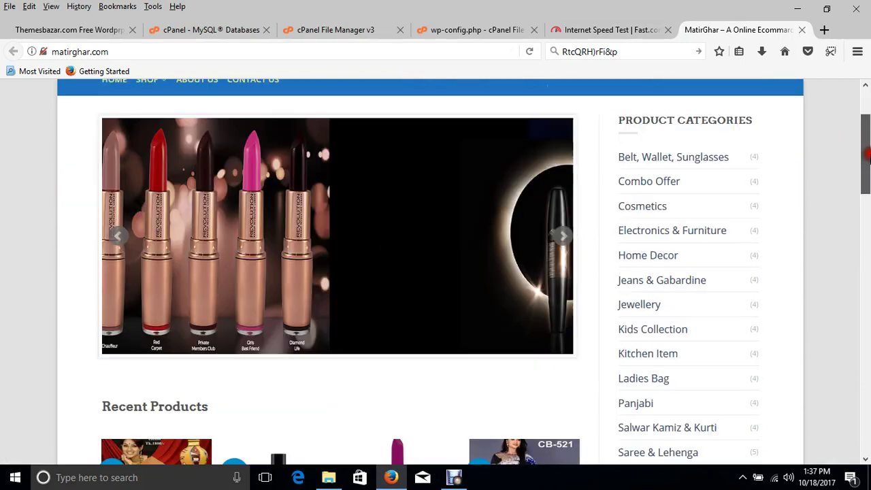
{"action": "scroll", "coordinate": [867, 155], "scroll_direction": "down", "scroll_amount": 10}
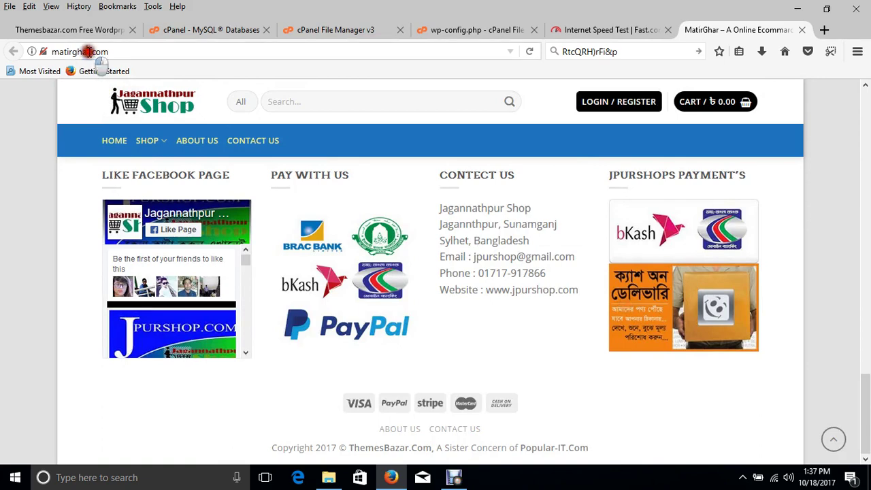
{"action": "left_click", "coordinate": [88, 52]}
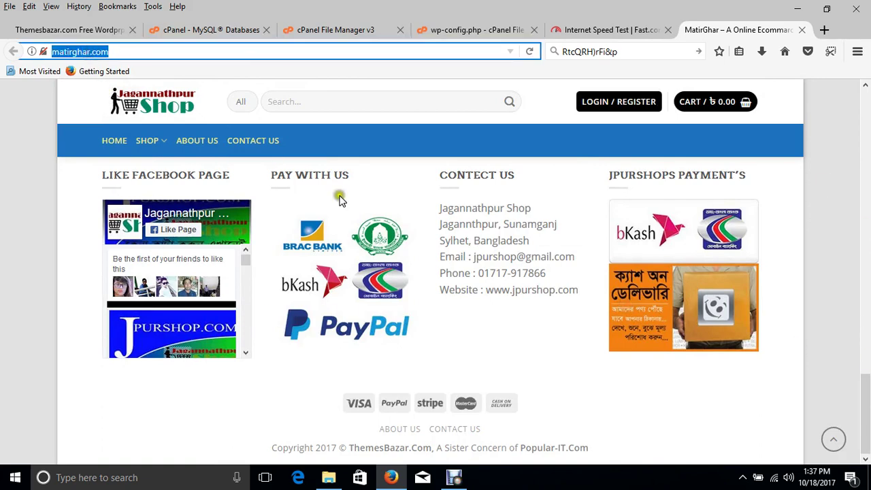
{"action": "left_click_drag", "start_coordinate": [862, 410], "coordinate": [867, 123]}
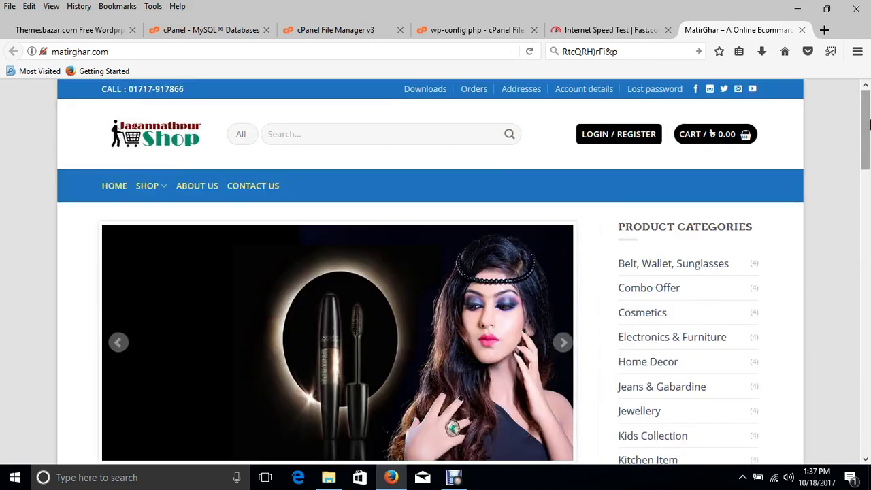